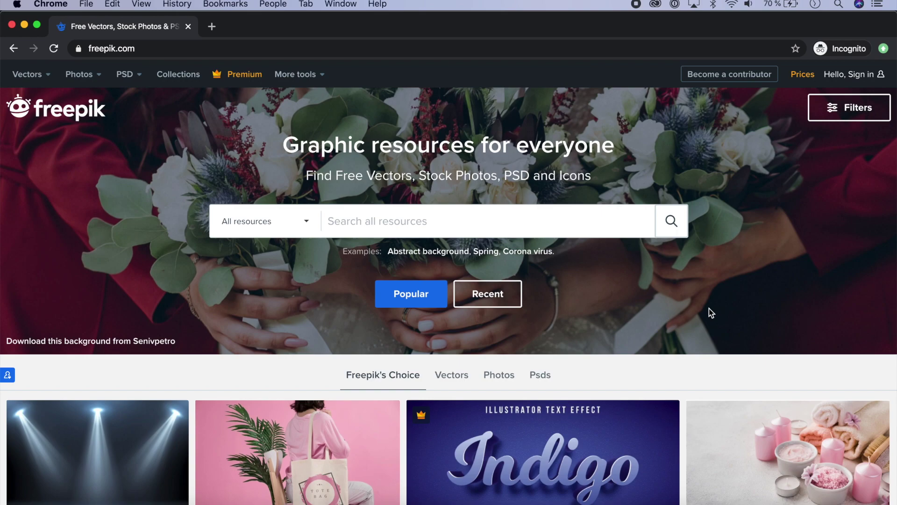
# - Open the goodmockups website in a new browser tab and go to its Logo Mockup category
pyautogui.click(212, 26)
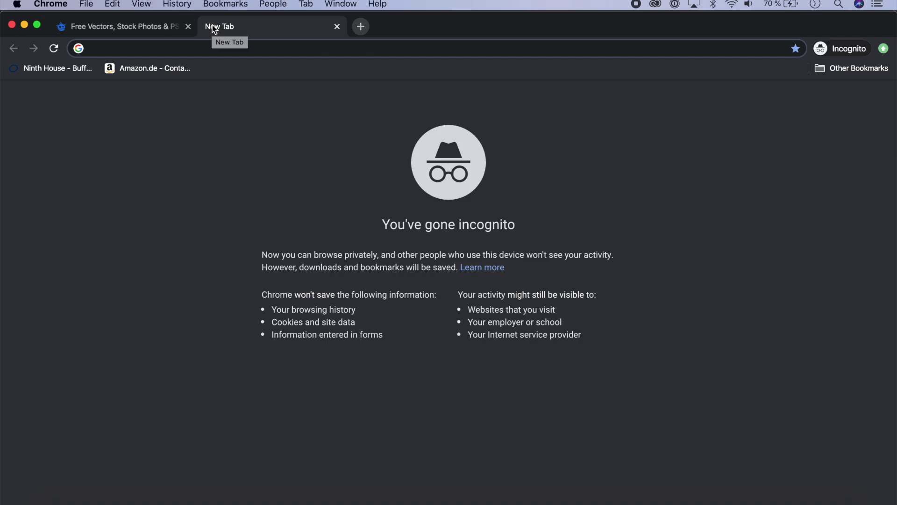
pyautogui.write('goodmockups')
pyautogui.press('Return')
pyautogui.moveTo(371, 183)
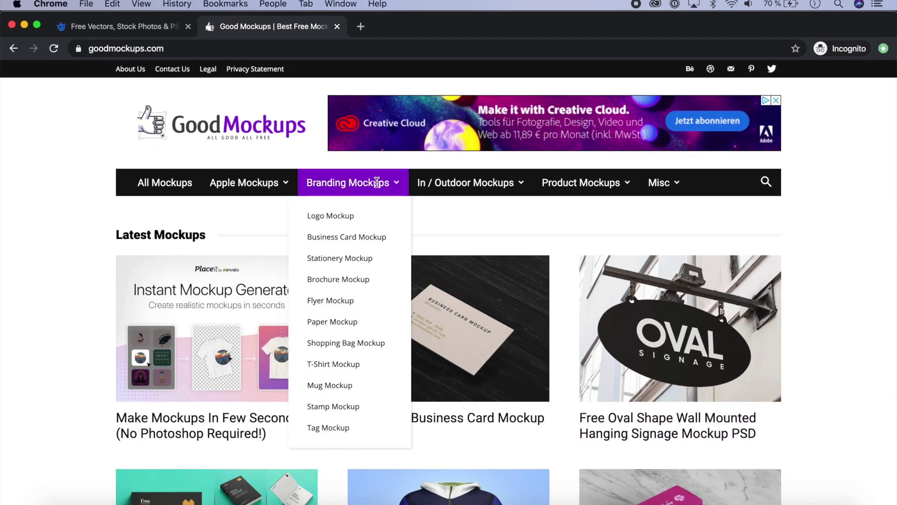
pyautogui.click(337, 227)
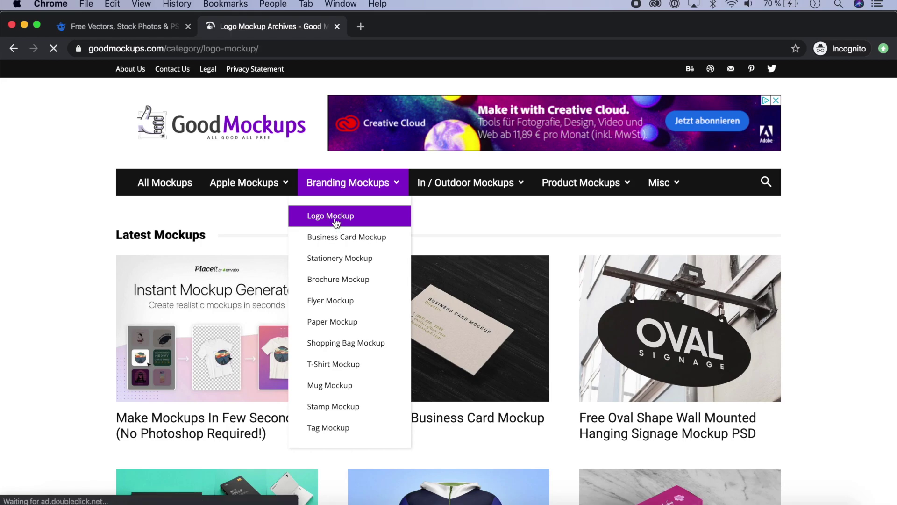
# - Open the page of the Free Wooden Engraved Logo Mockup PSD from the logo mockup list
pyautogui.scroll(-10, 792, 338)
pyautogui.scroll(-5, 792, 343)
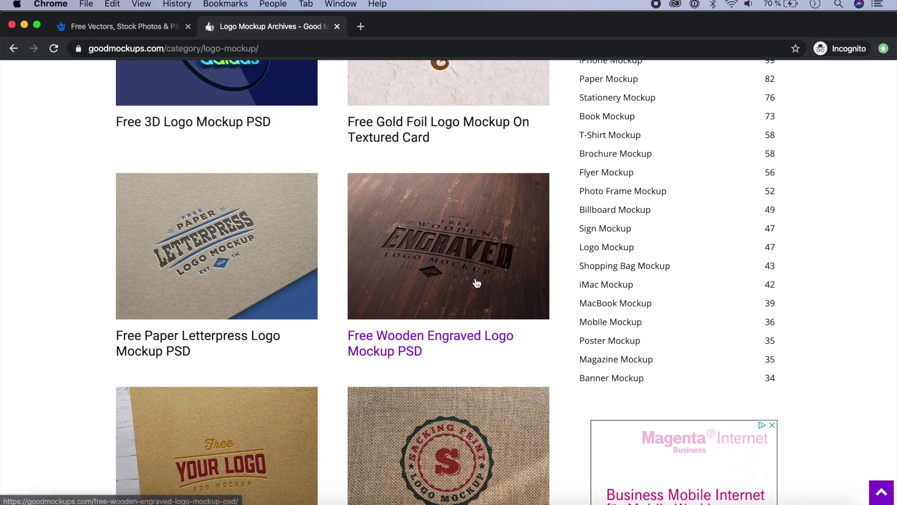
pyautogui.click(465, 343)
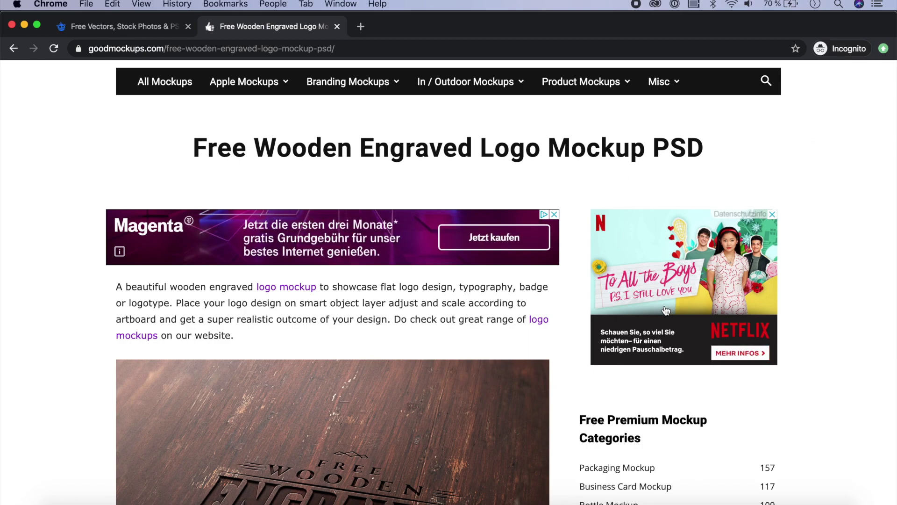
# - Download the wooden engraved logo mockup archive from its page
pyautogui.scroll(-6, 443, 242)
pyautogui.scroll(-6, 499, 332)
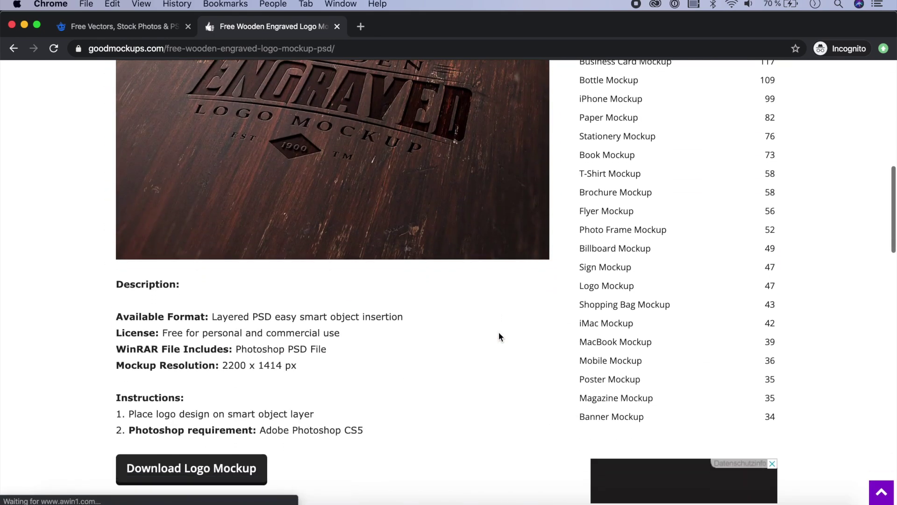
pyautogui.click(235, 340)
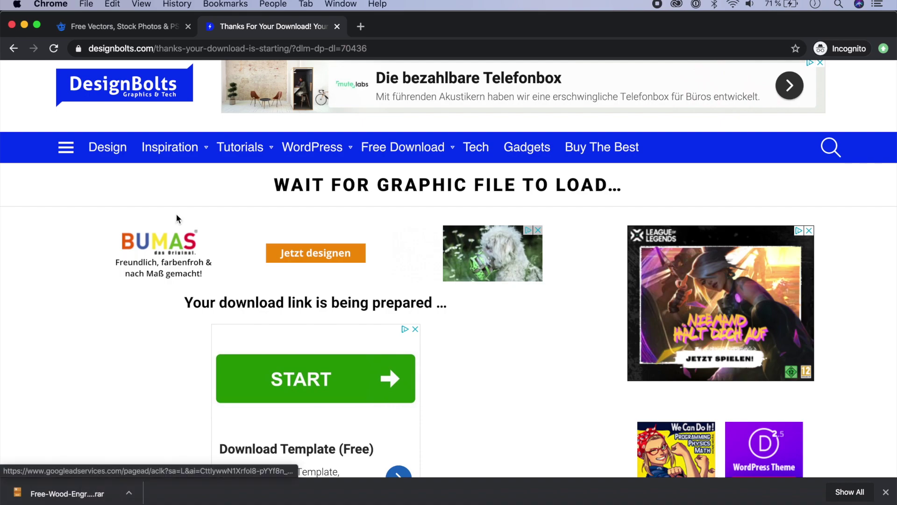
# - Look over the featured resources on the Freepik homepage and the DesignBolts download page
pyautogui.click(104, 27)
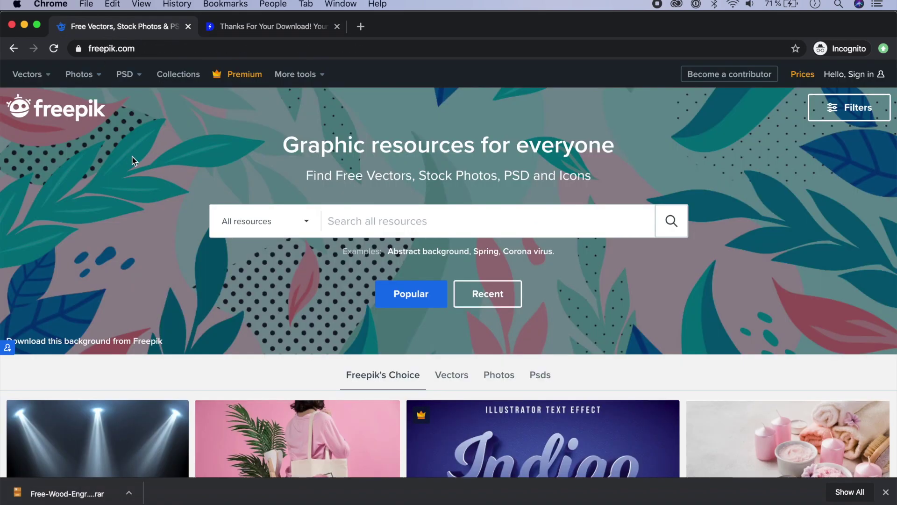
pyautogui.scroll(-10, 157, 248)
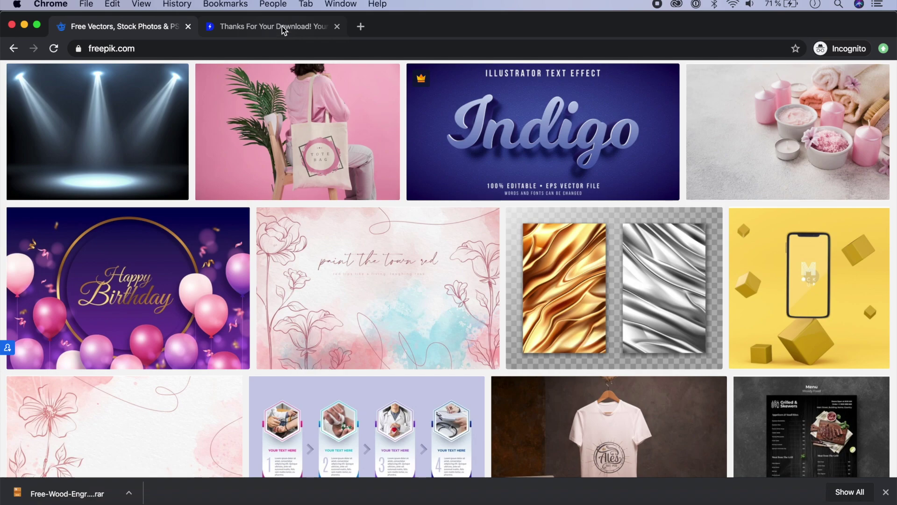
pyautogui.click(282, 26)
pyautogui.scroll(-5, 102, 348)
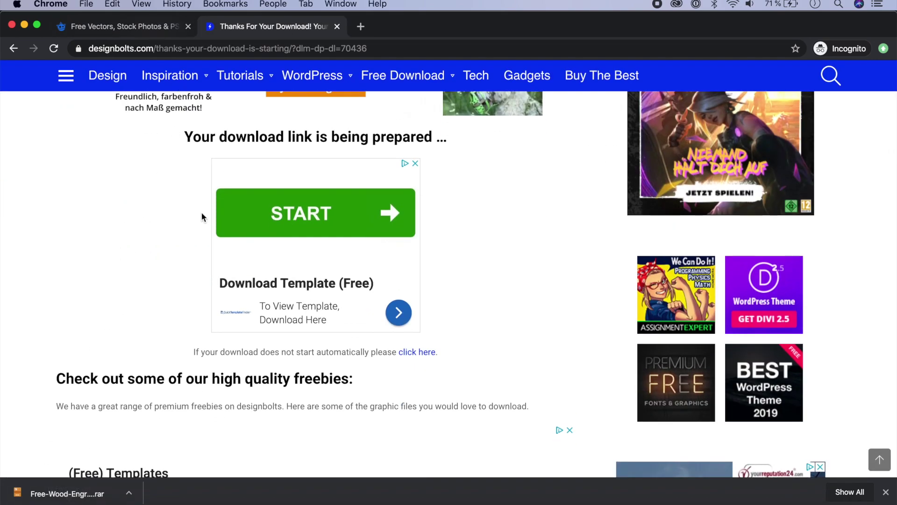
pyautogui.scroll(5, 200, 216)
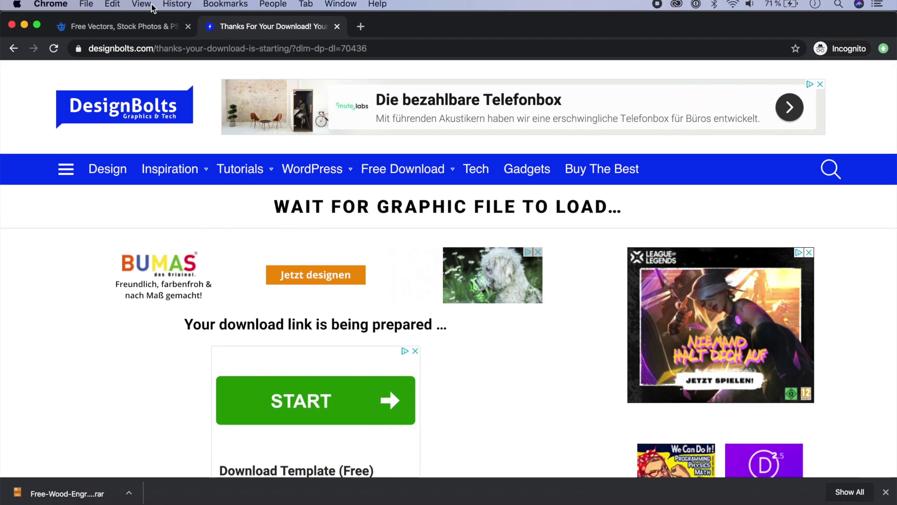
pyautogui.click(139, 26)
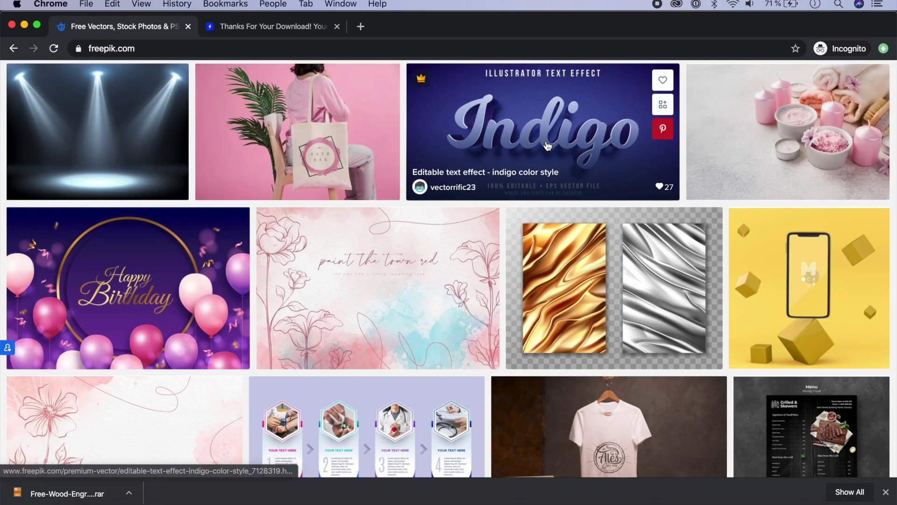
pyautogui.scroll(7, 521, 217)
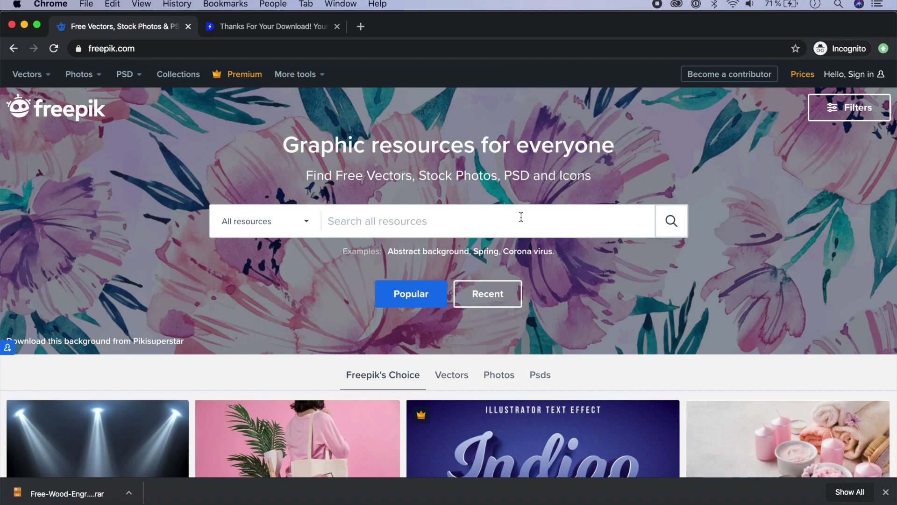
pyautogui.scroll(-4, 521, 217)
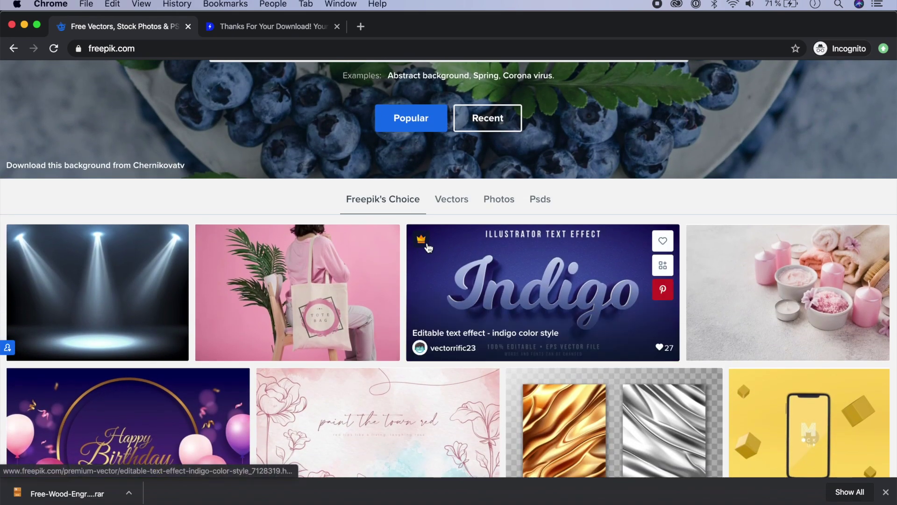
pyautogui.scroll(-2, 229, 327)
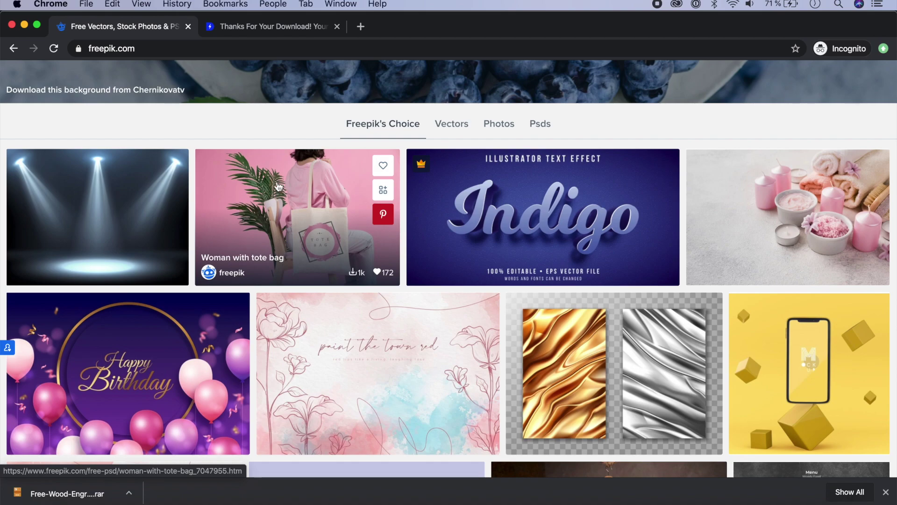
# - Search all Freepik resources for "mockups frame" and browse the results
pyautogui.scroll(6, 278, 187)
pyautogui.click(421, 221)
pyautogui.write('mockups ')
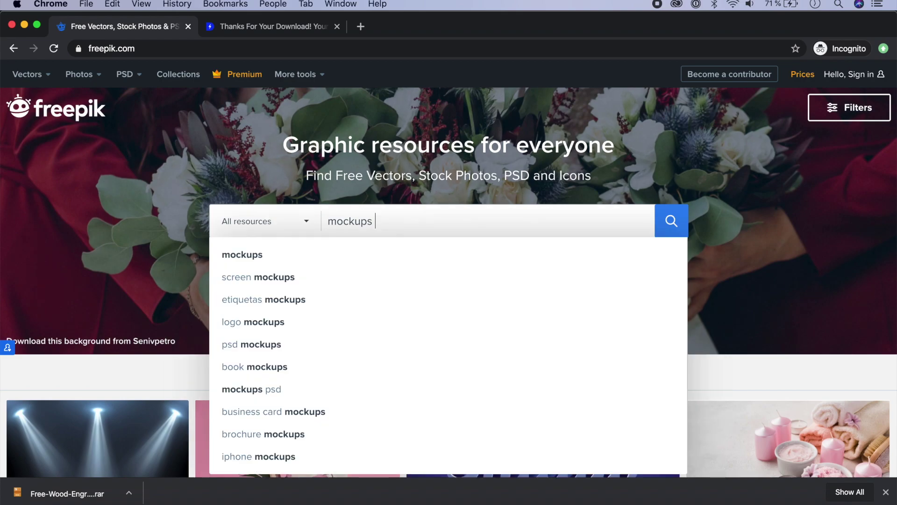
pyautogui.write('frame')
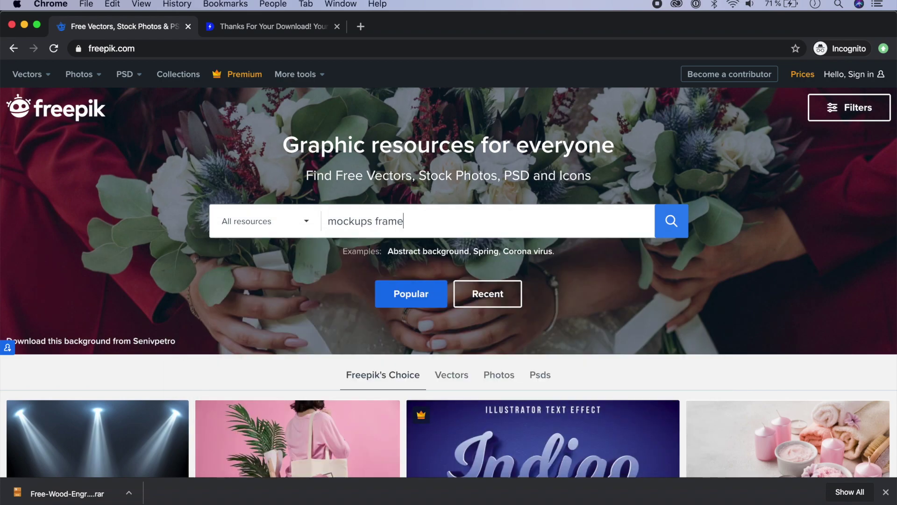
pyautogui.press('Return')
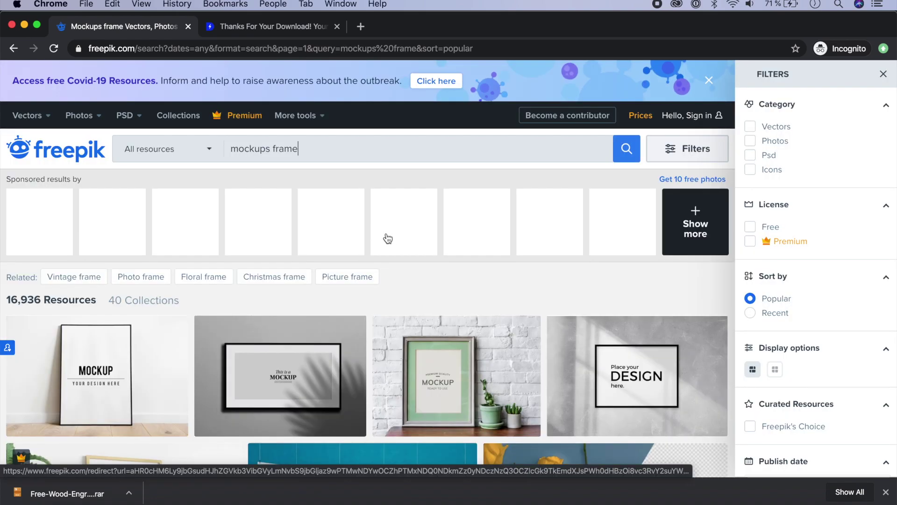
pyautogui.scroll(-5, 607, 299)
pyautogui.scroll(-3, 608, 301)
pyautogui.scroll(3, 609, 303)
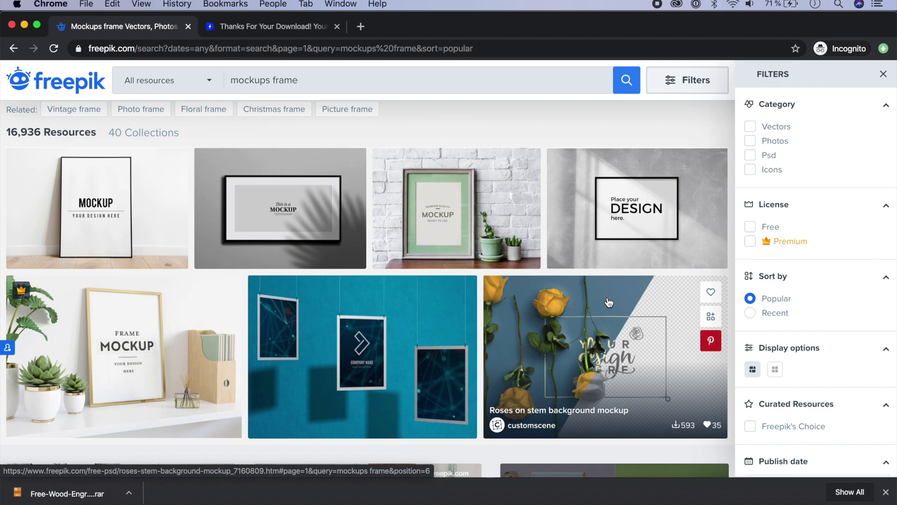
pyautogui.scroll(5, 608, 303)
pyautogui.scroll(-5, 608, 301)
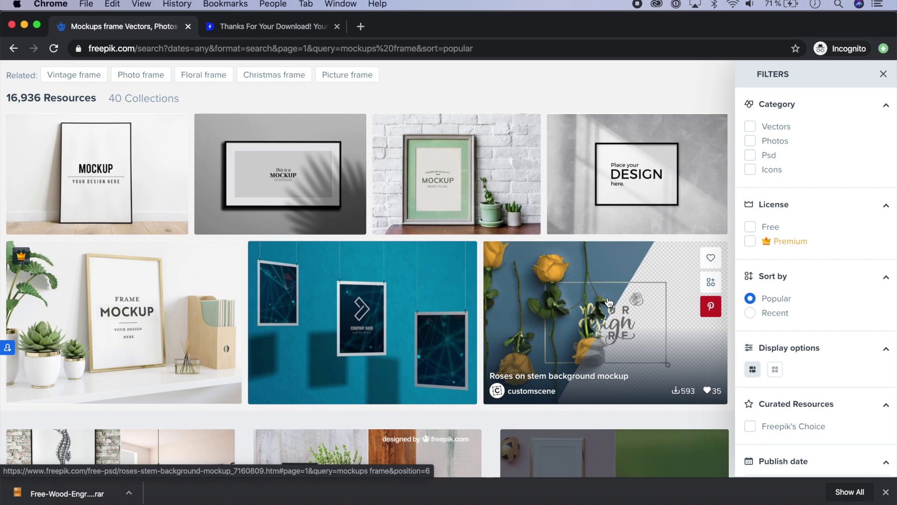
# - Switch to the App Store to view the listing of The Unarchiver, and close the store window
pyautogui.press('super+Tab')
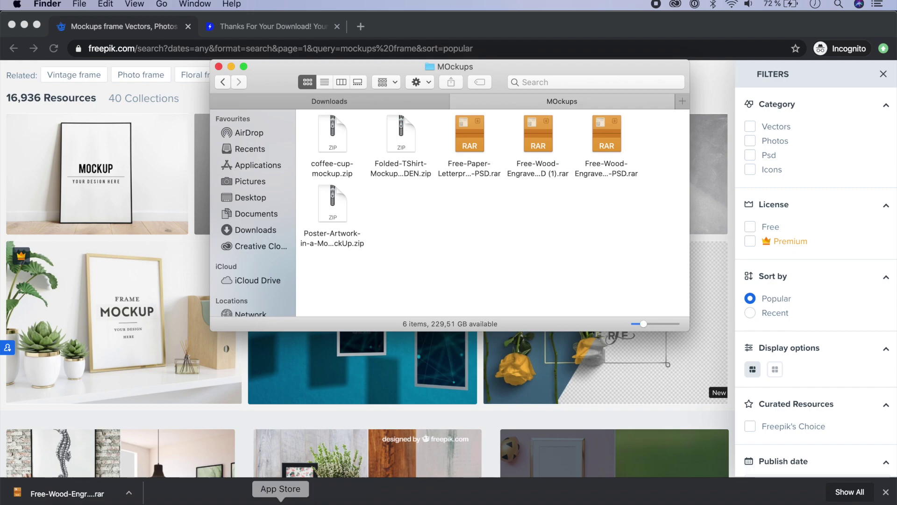
pyautogui.click(280, 493)
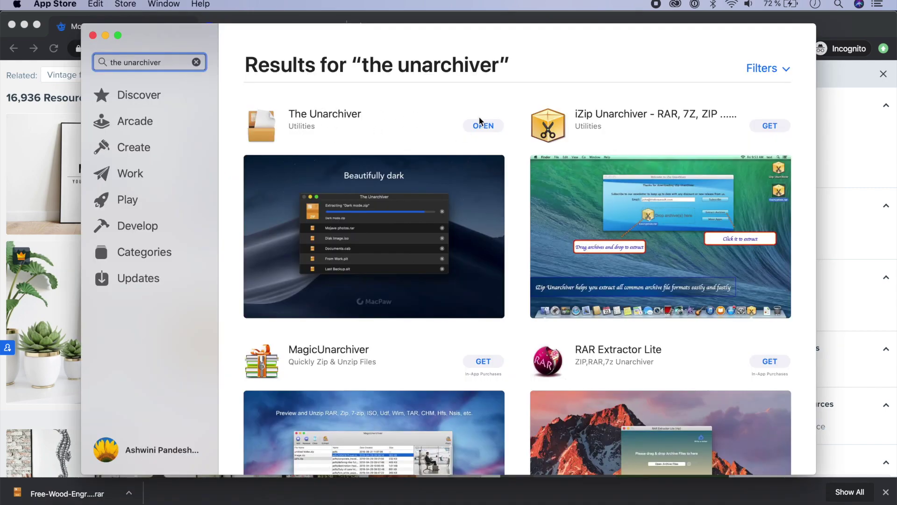
pyautogui.click(93, 36)
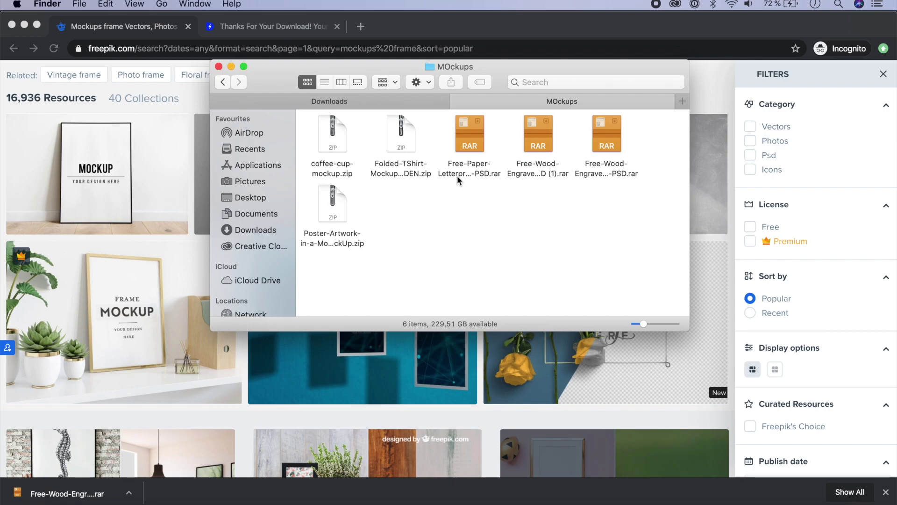
pyautogui.rightClick(473, 171)
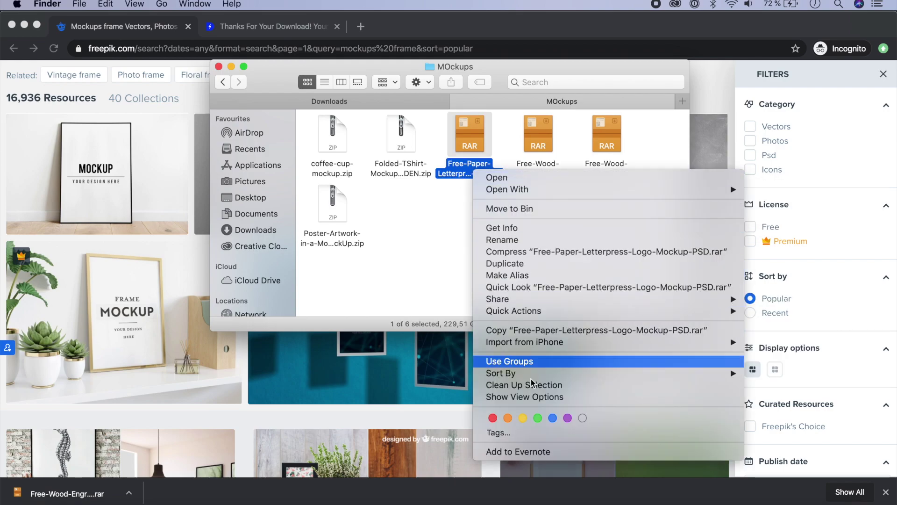
pyautogui.click(465, 229)
pyautogui.click(465, 228)
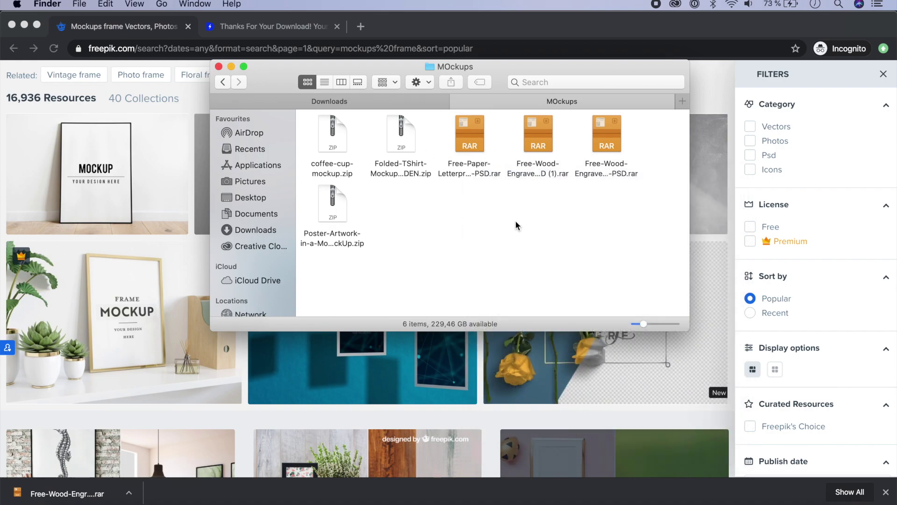
# - Extract the wood engraved logo mockup archive marked (1) in the MOckups folder and open the extracted PSD in Photoshop
pyautogui.doubleClick(543, 173)
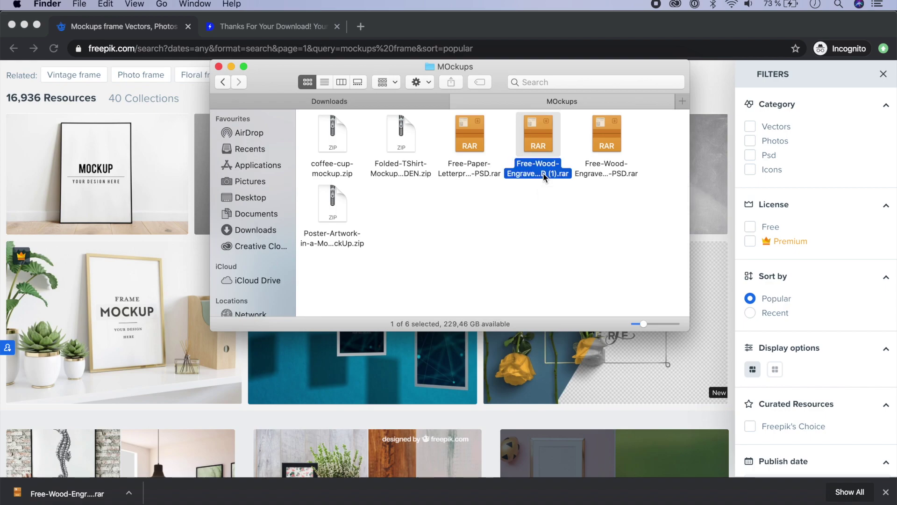
pyautogui.press('Return')
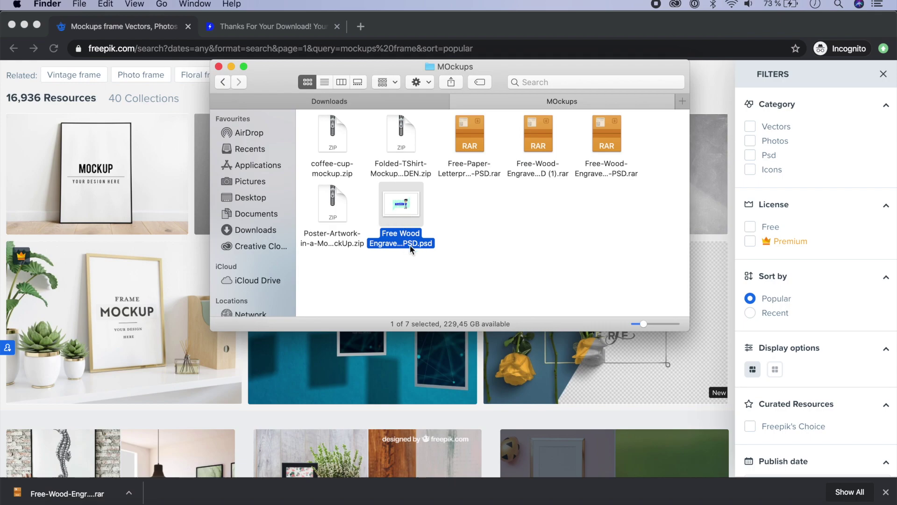
pyautogui.doubleClick(402, 204)
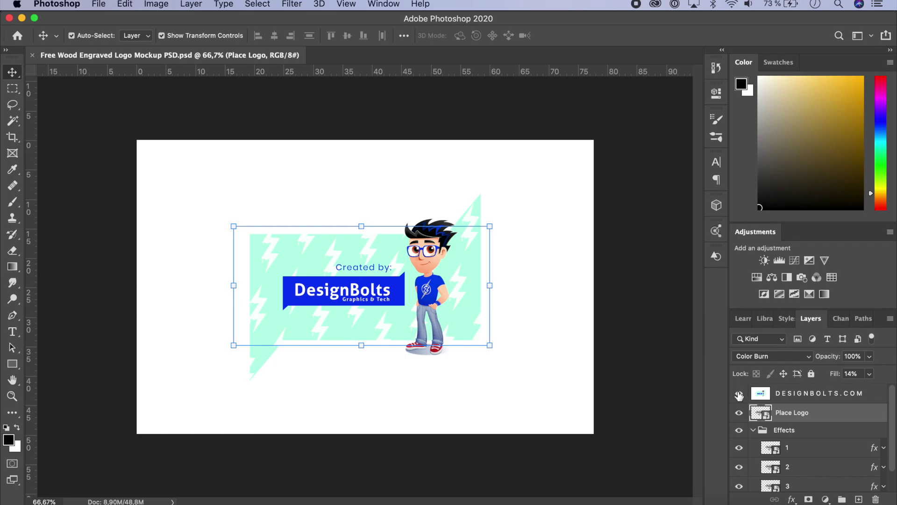
# - Hide the DESIGNBOLTS.COM cover layer and enlarge the Layers panel to show the complete layer stack
pyautogui.click(384, 4)
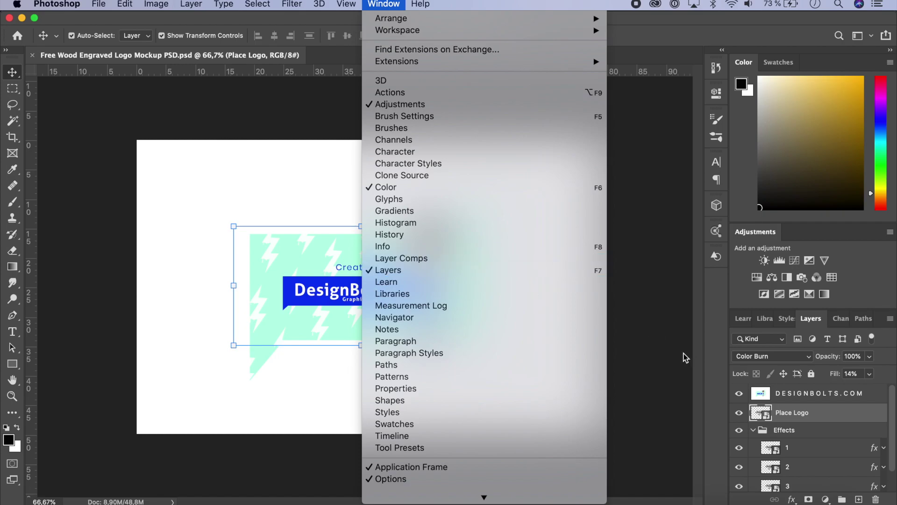
pyautogui.press('Escape')
pyautogui.click(799, 395)
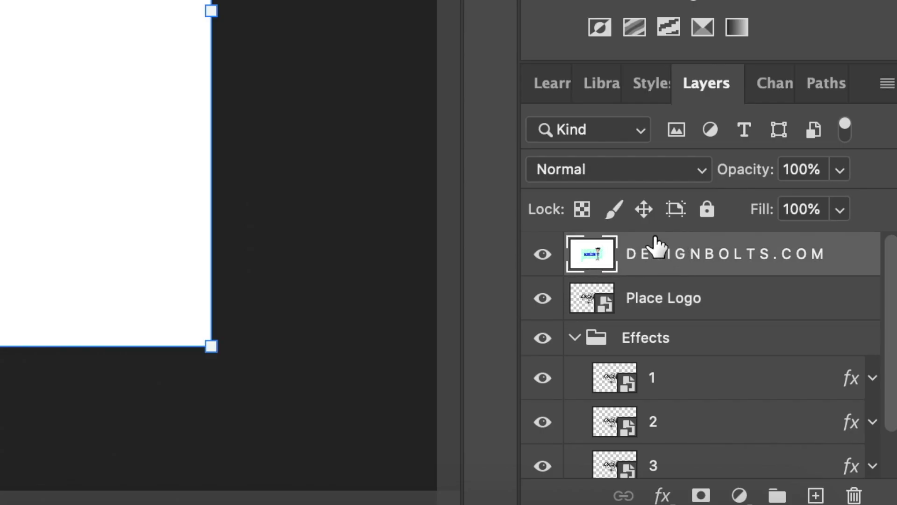
pyautogui.click(541, 262)
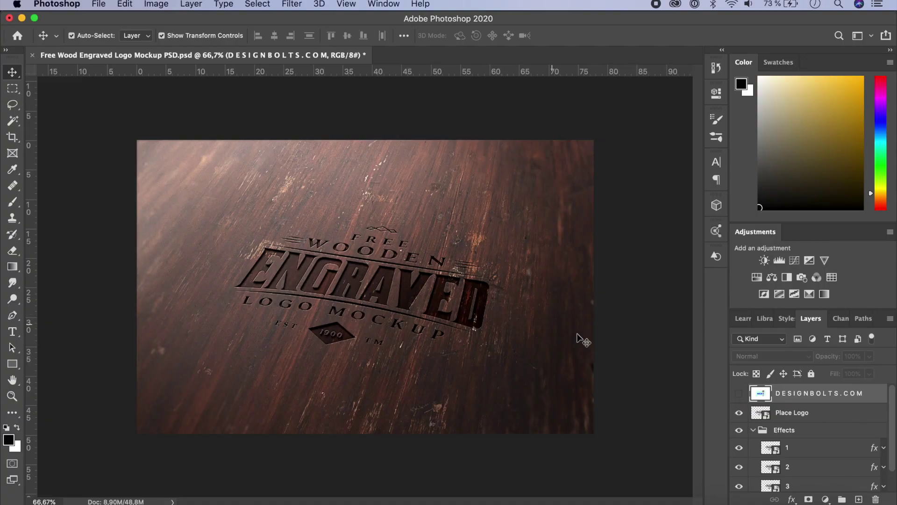
pyautogui.moveTo(823, 222); pyautogui.dragTo(824, 155)
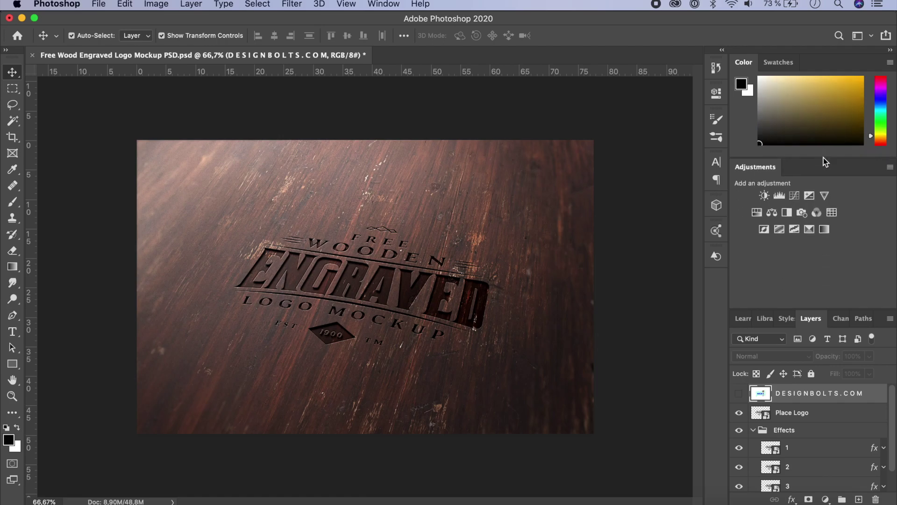
pyautogui.moveTo(834, 307); pyautogui.dragTo(832, 239)
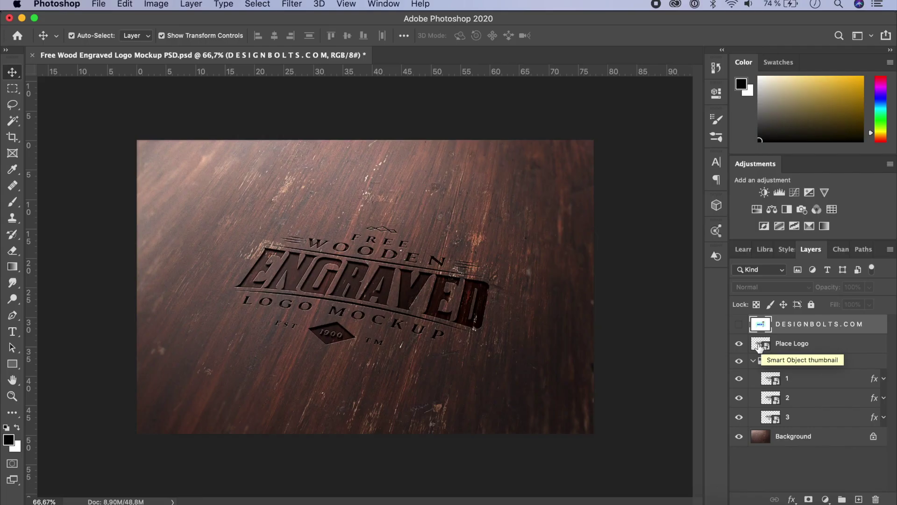
# - Open the contents of the Place Logo smart object and add a new empty layer above the Logo layer
pyautogui.doubleClick(613, 175)
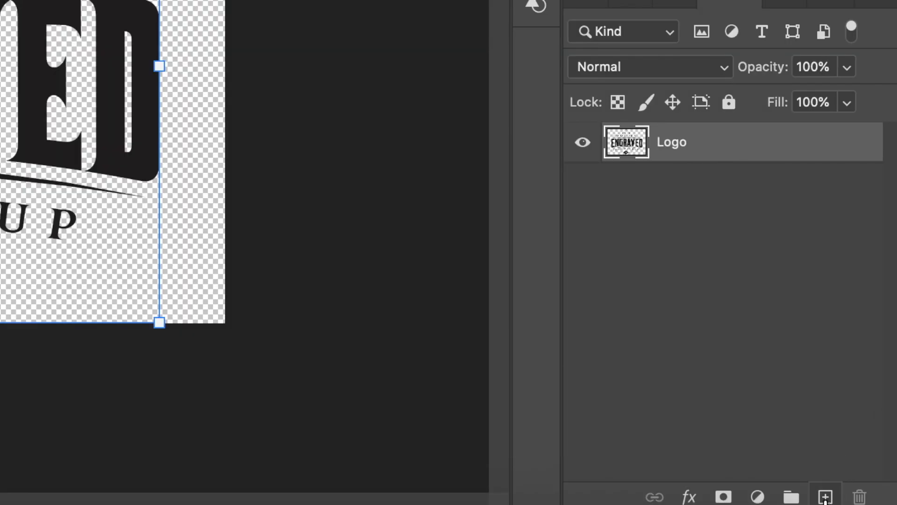
pyautogui.click(825, 498)
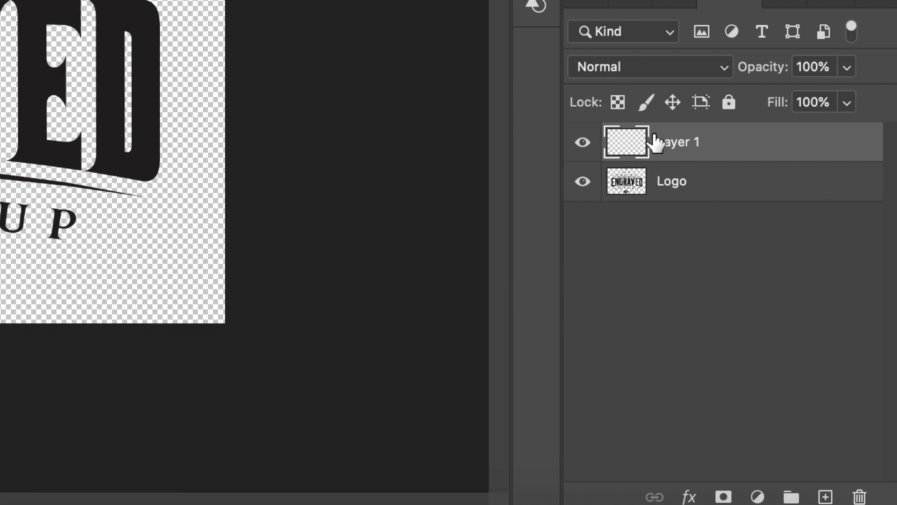
# - Hide the Logo layer and write STAY and HOME on two lines near the canvas centre in Phosphate Inline, 140 pt
pyautogui.click(583, 183)
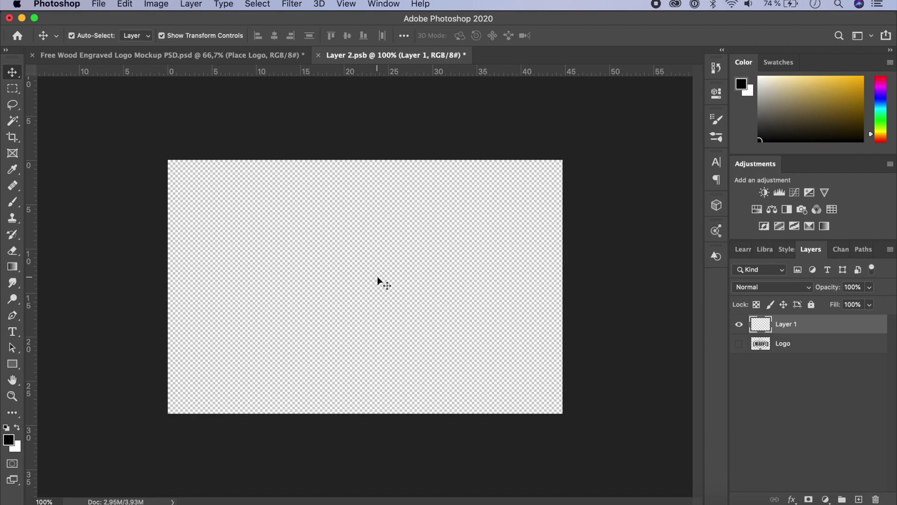
pyautogui.click(12, 331)
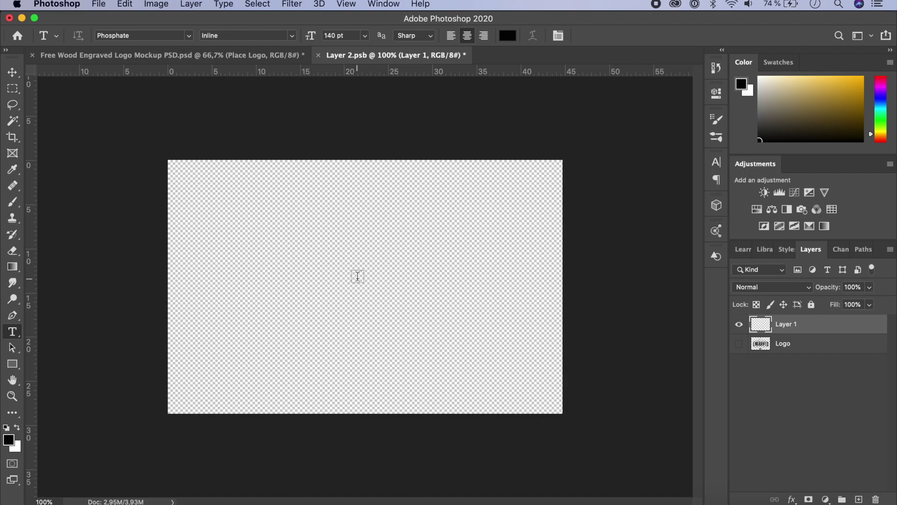
pyautogui.click(358, 275)
pyautogui.write('STAU')
pyautogui.press('BackSpace')
pyautogui.write('Y')
pyautogui.press('Return')
pyautogui.write('HOME')
pyautogui.press('super+Return')
pyautogui.press('v')
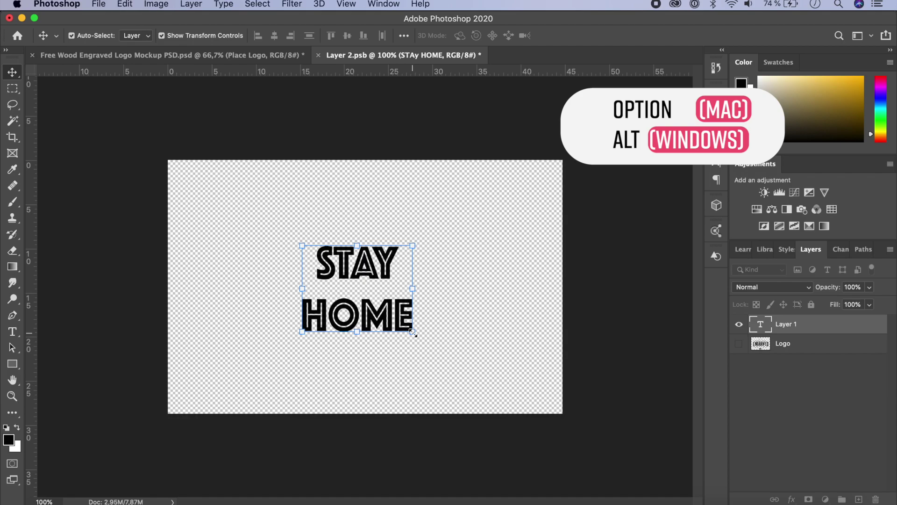
# - Enlarge the STAY HOME text proportionally about its centre to about 312 pt so it fills most of the canvas height
pyautogui.moveTo(413, 333); pyautogui.dragTo(490, 400)
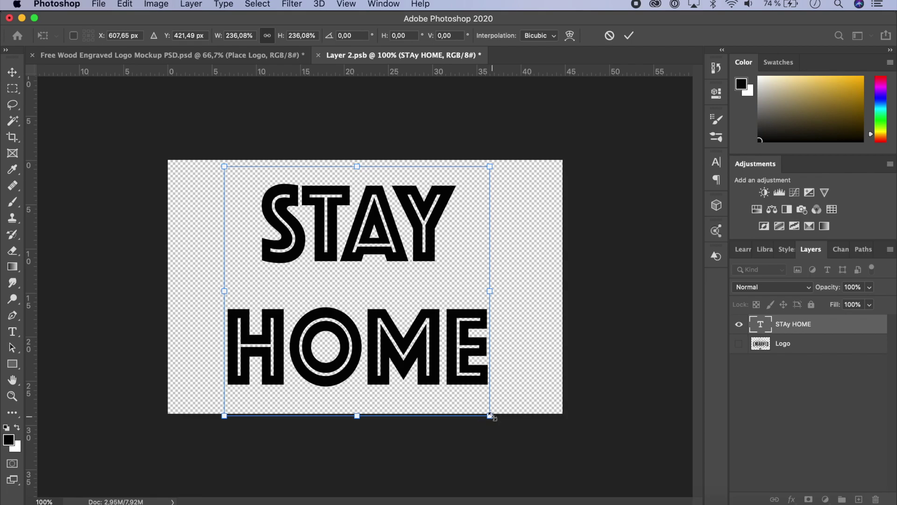
pyautogui.moveTo(490, 415); pyautogui.dragTo(471, 396)
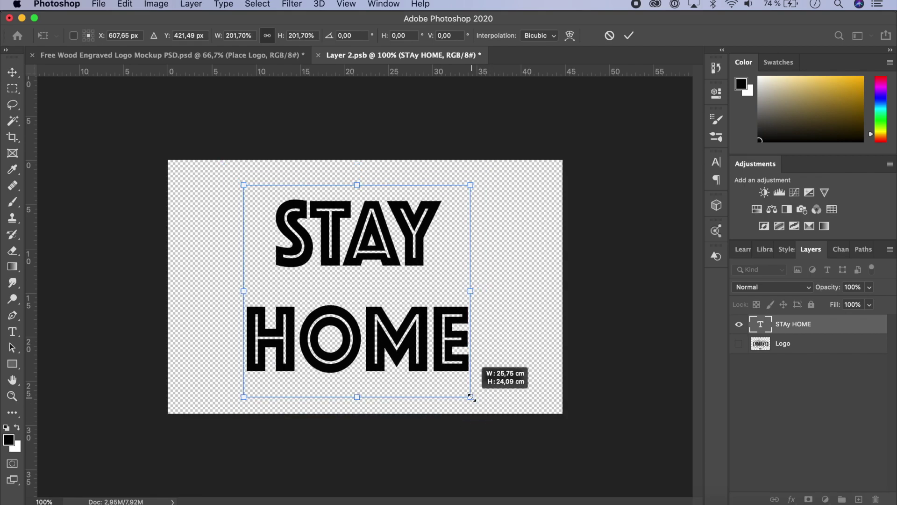
pyautogui.press('super+z')
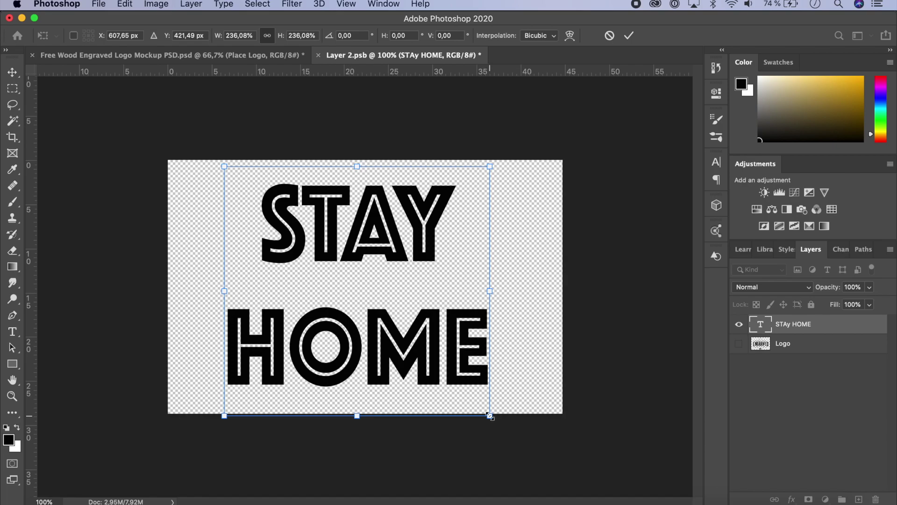
pyautogui.moveTo(490, 416); pyautogui.dragTo(489, 416)
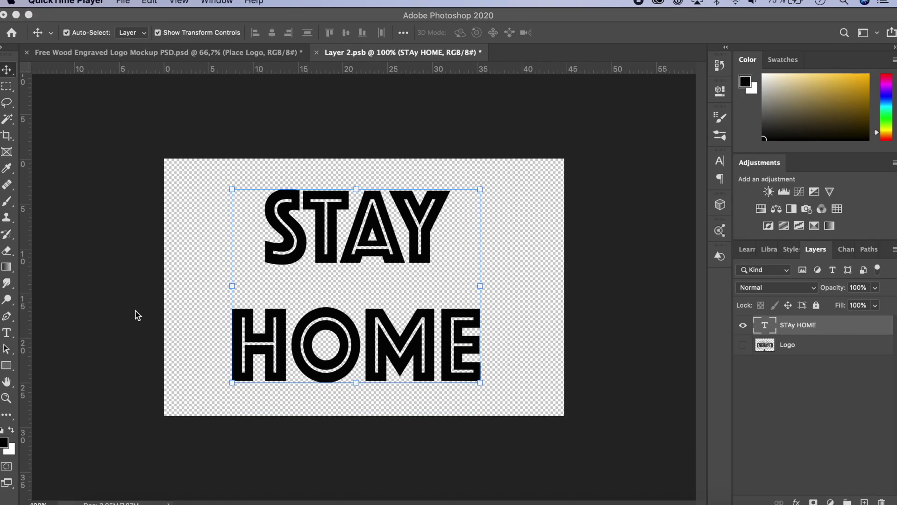
# - Draw a thin black rectangle of about 1145 by 20 px above the word STAY, spanning nearly the canvas width
pyautogui.click(6, 368)
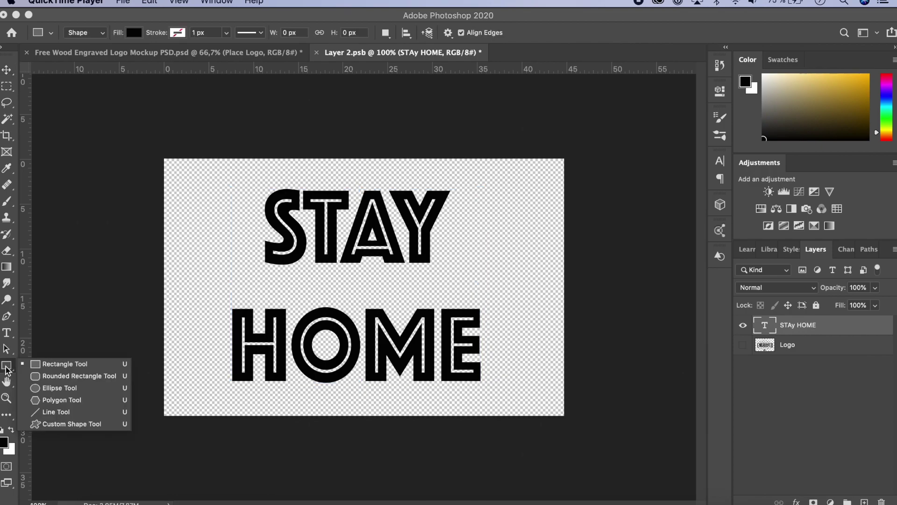
pyautogui.click(48, 369)
pyautogui.moveTo(181, 167); pyautogui.dragTo(543, 172)
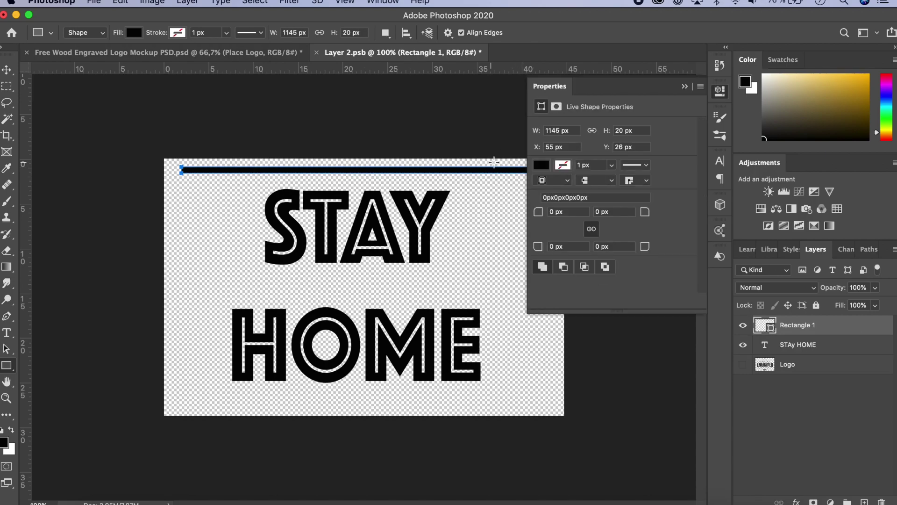
pyautogui.click(543, 166)
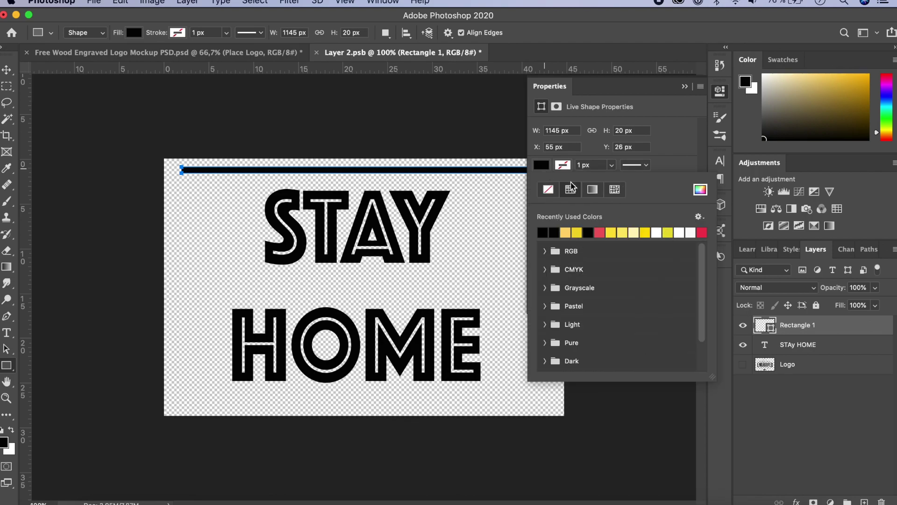
pyautogui.click(542, 166)
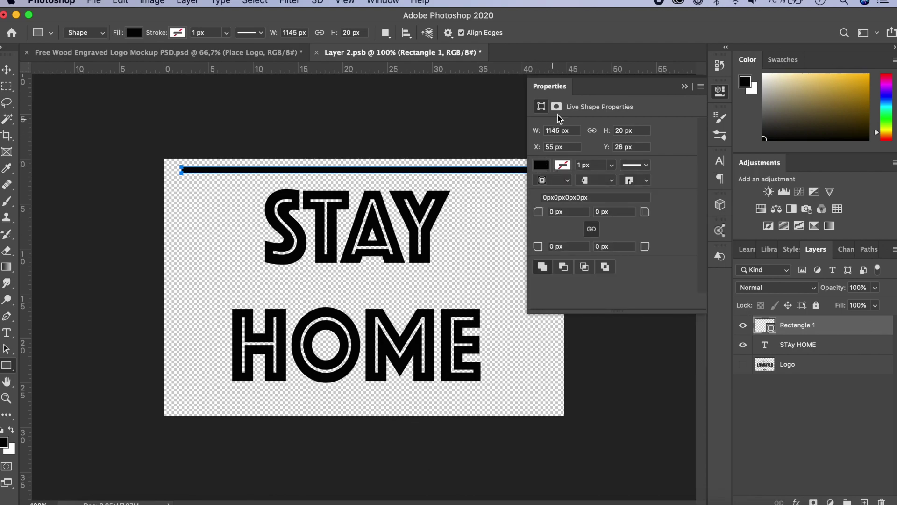
# - Select the STAY HOME text for editing and look through its font list and text colour options without changing them
pyautogui.doubleClick(301, 244)
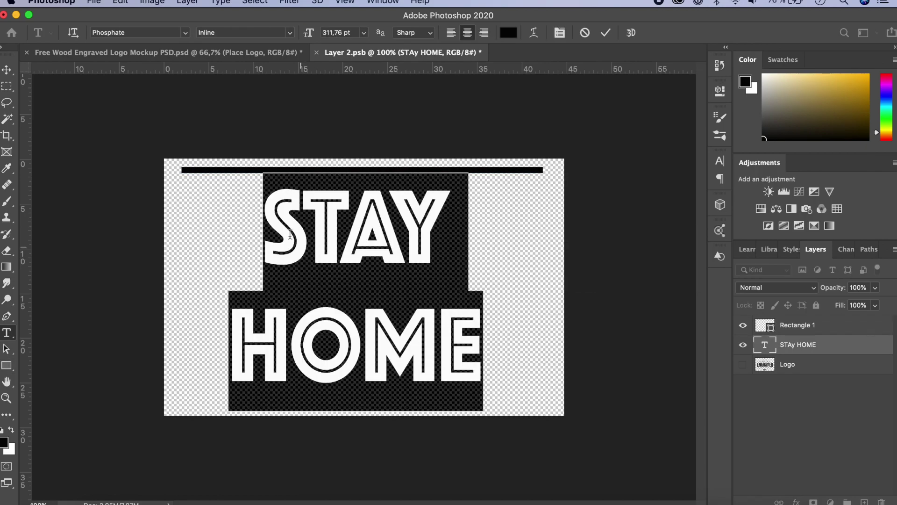
pyautogui.click(7, 69)
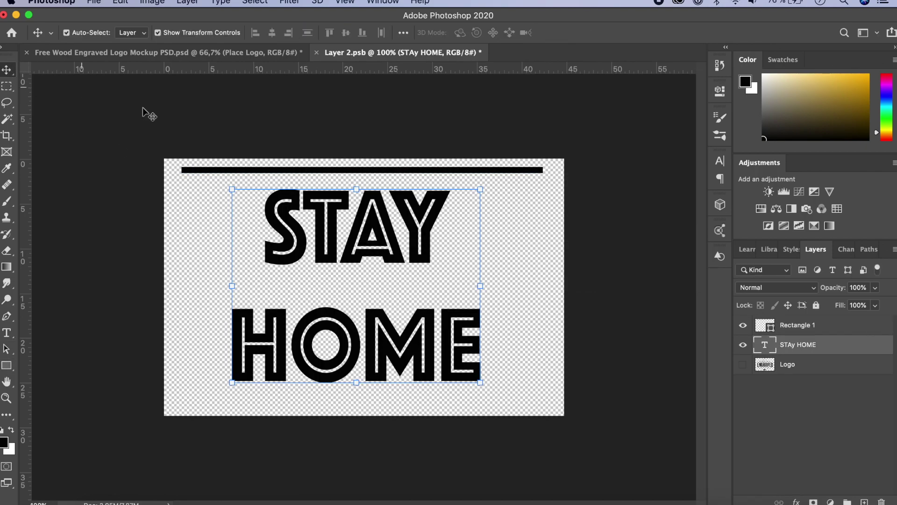
pyautogui.doubleClick(401, 251)
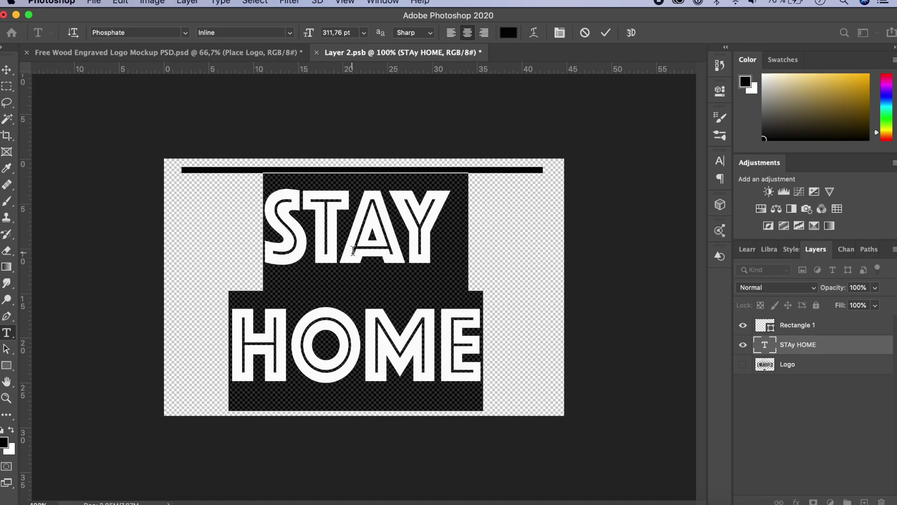
pyautogui.click(187, 33)
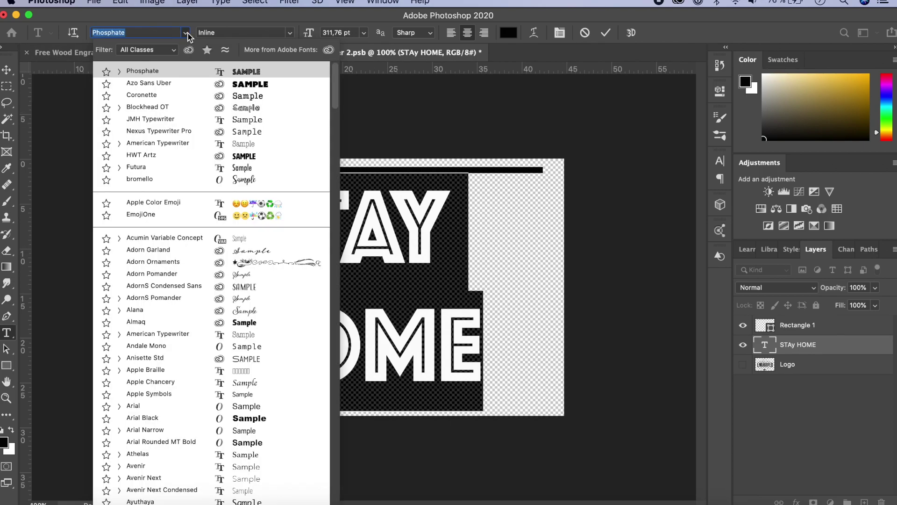
pyautogui.click(187, 33)
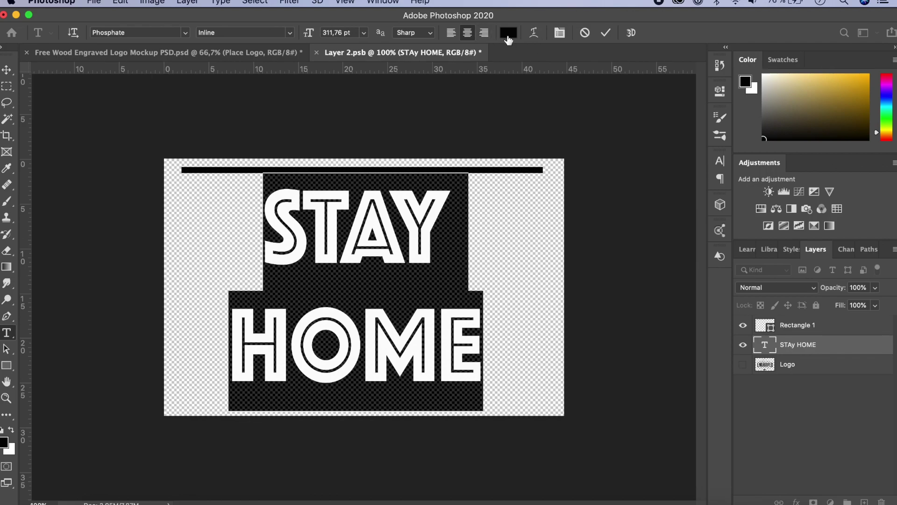
pyautogui.click(509, 37)
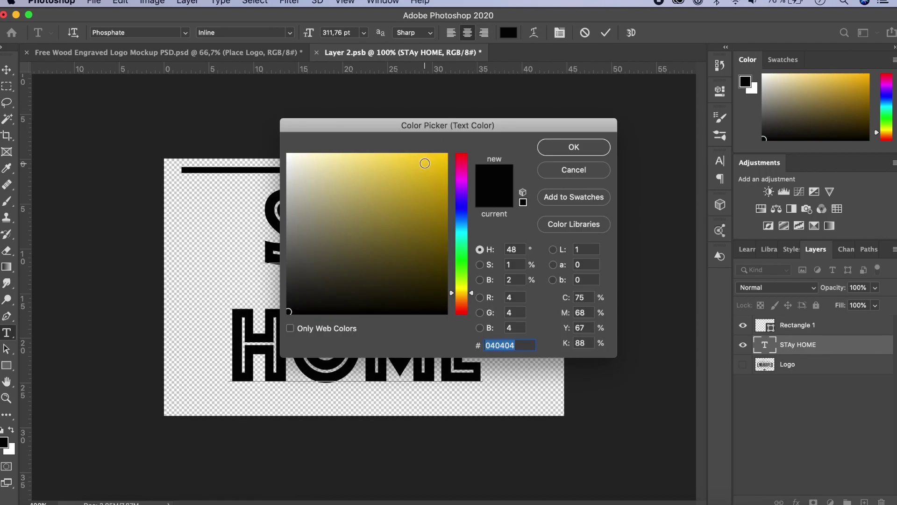
pyautogui.click(566, 173)
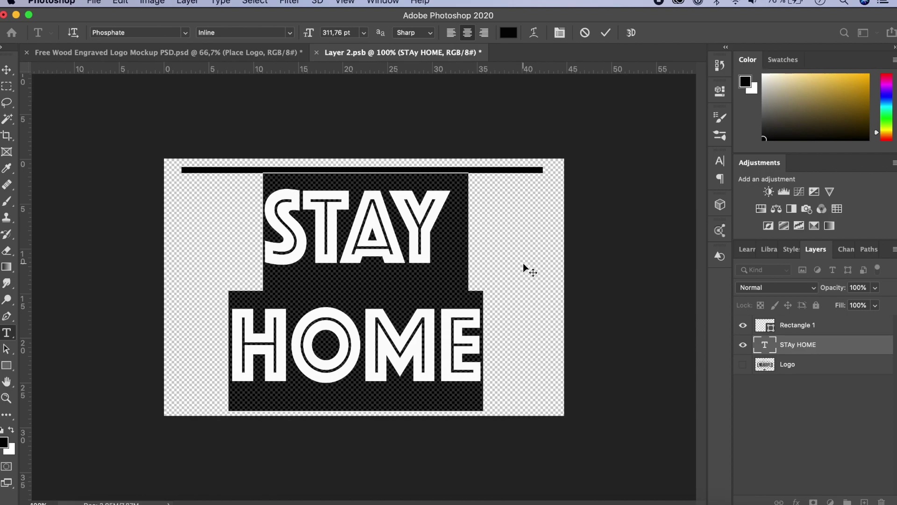
pyautogui.click(7, 70)
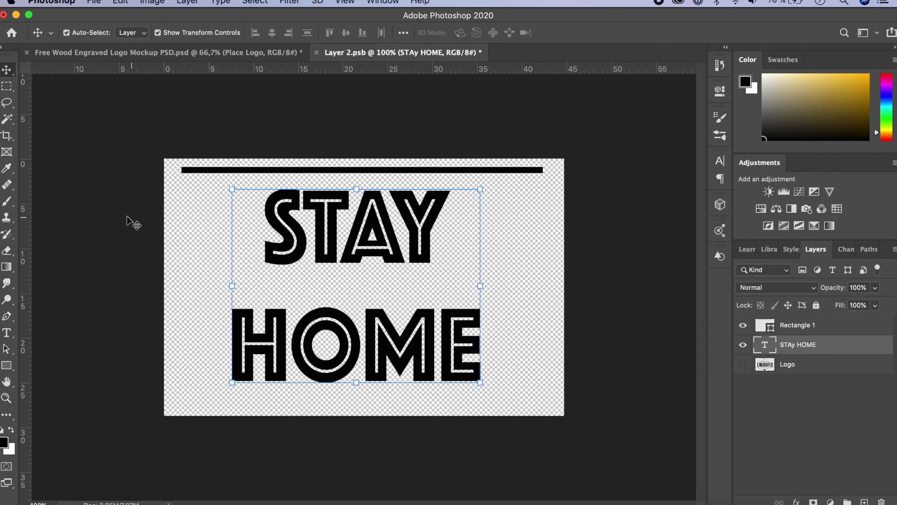
# - Move the black bar down closer to the word STAY and duplicate it just above to form a double line
pyautogui.click(508, 171)
pyautogui.moveTo(508, 172); pyautogui.dragTo(509, 183)
pyautogui.press('super+h')
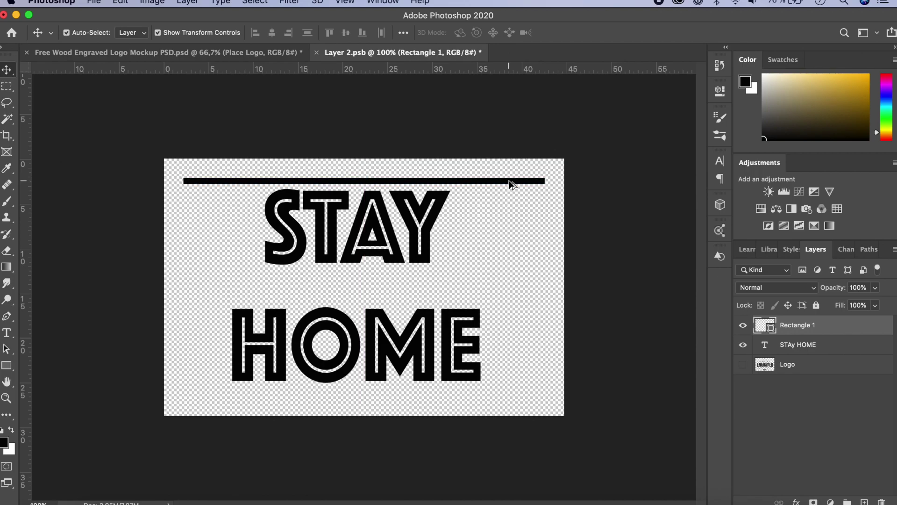
pyautogui.moveTo(511, 184); pyautogui.dragTo(511, 172)
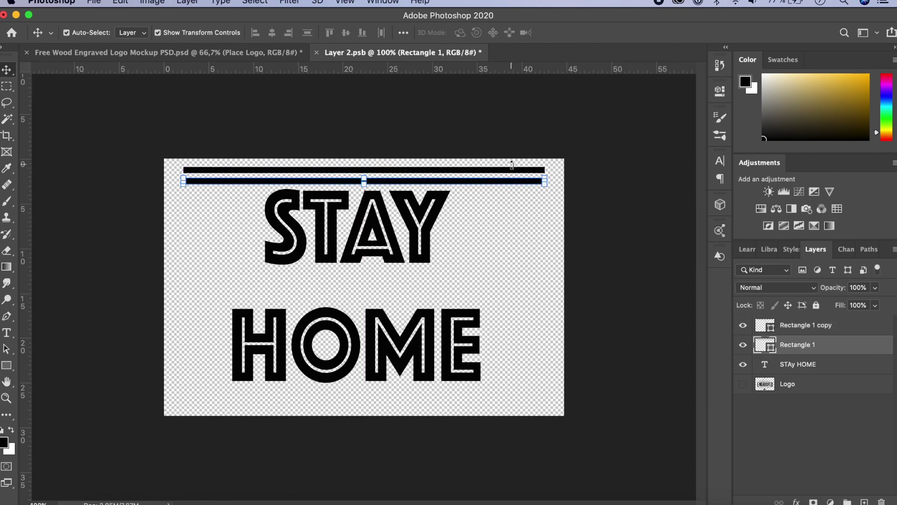
# - Select both bars and place a duplicate of the pair below the word HOME near the canvas's lower edge
pyautogui.scroll(5, 513, 170)
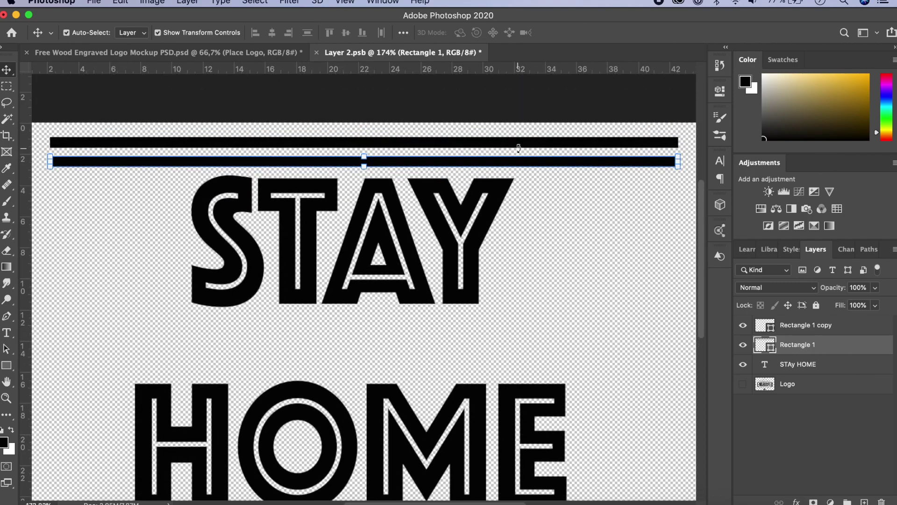
pyautogui.keyDown('shift'); pyautogui.click(515, 143); pyautogui.keyUp('shift')
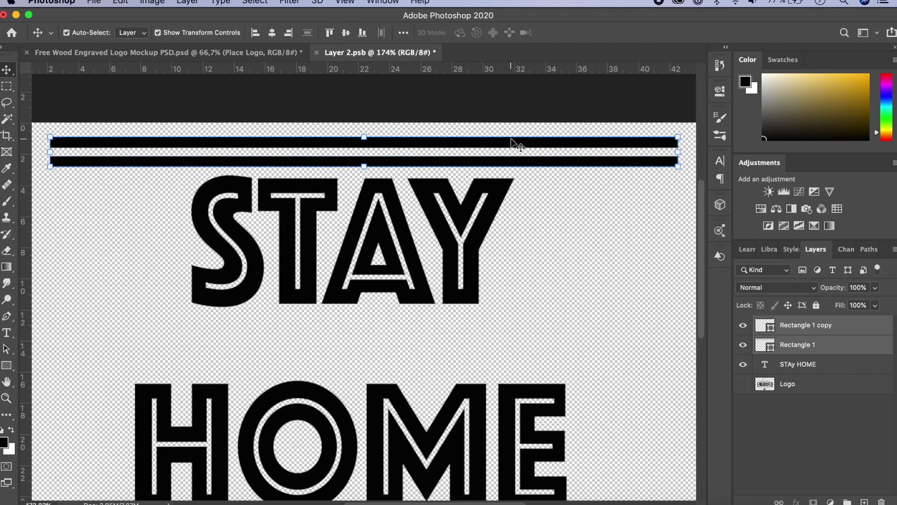
pyautogui.scroll(-1, 493, 156)
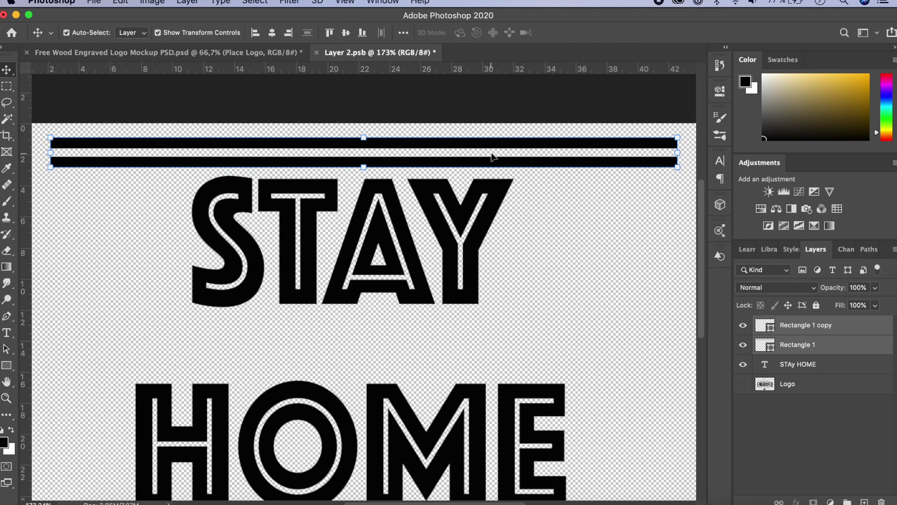
pyautogui.scroll(-3, 494, 156)
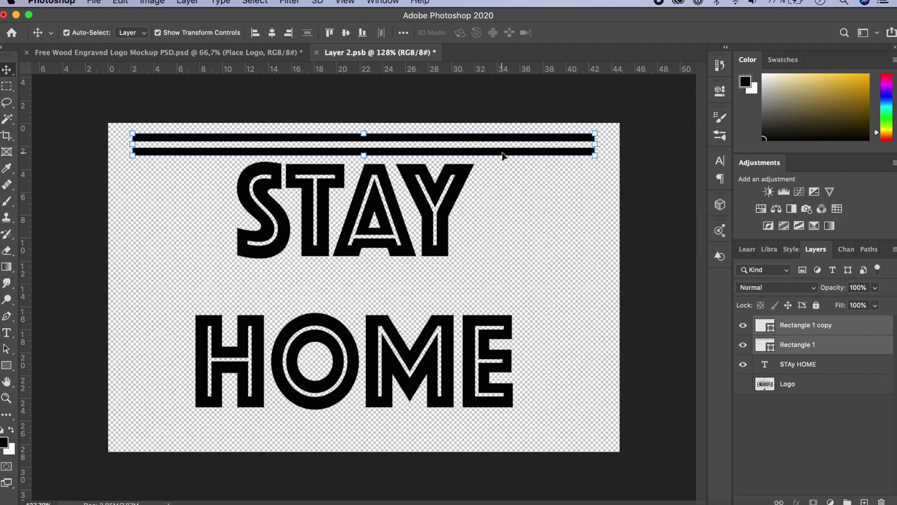
pyautogui.moveTo(502, 152); pyautogui.dragTo(495, 443)
# - Save the smart object's contents and switch to the Free Wood Engraved Logo Mockup document to view the engraved design
pyautogui.press('super+s')
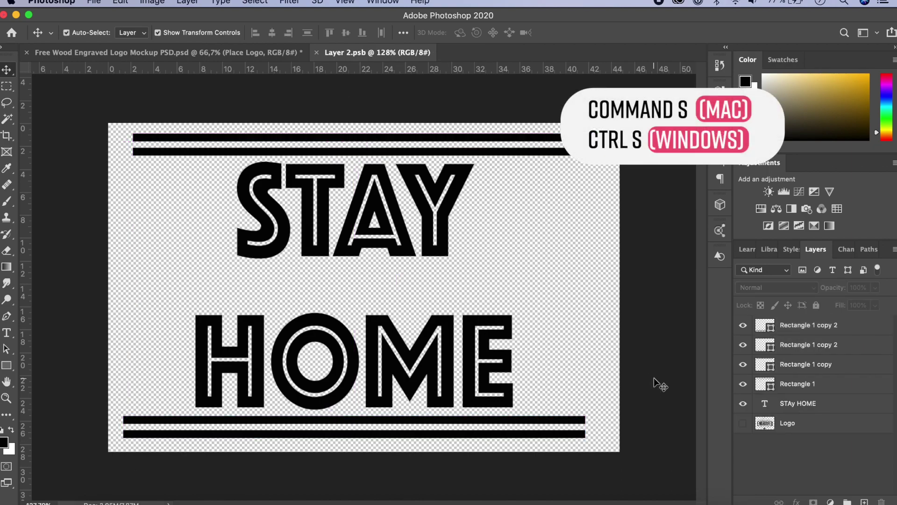
pyautogui.click(94, 2)
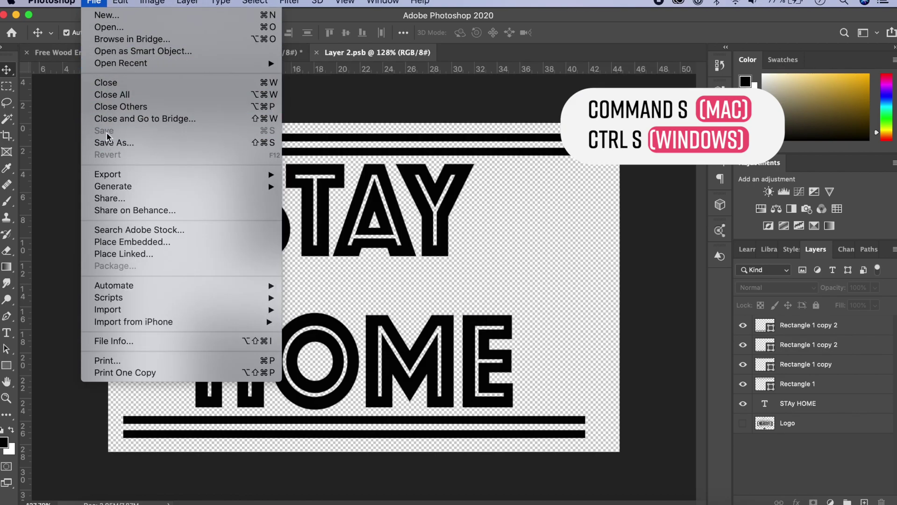
pyautogui.click(664, 294)
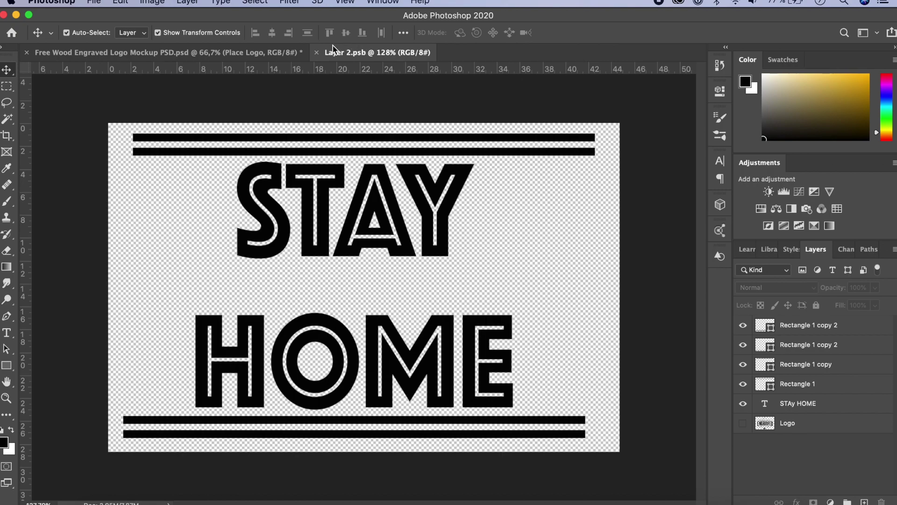
pyautogui.click(276, 55)
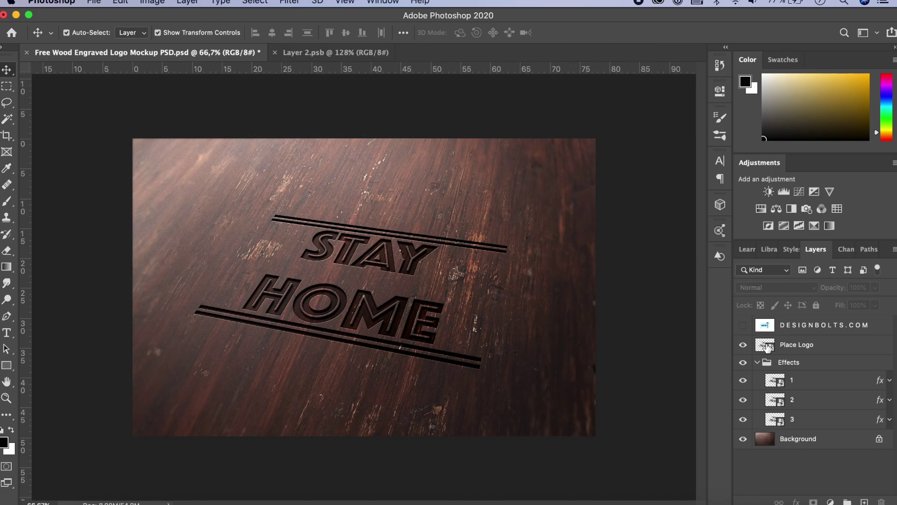
# - Return to Layer 2.psb, select the STAY HOME text for editing, and close the document without changing it
pyautogui.click(344, 52)
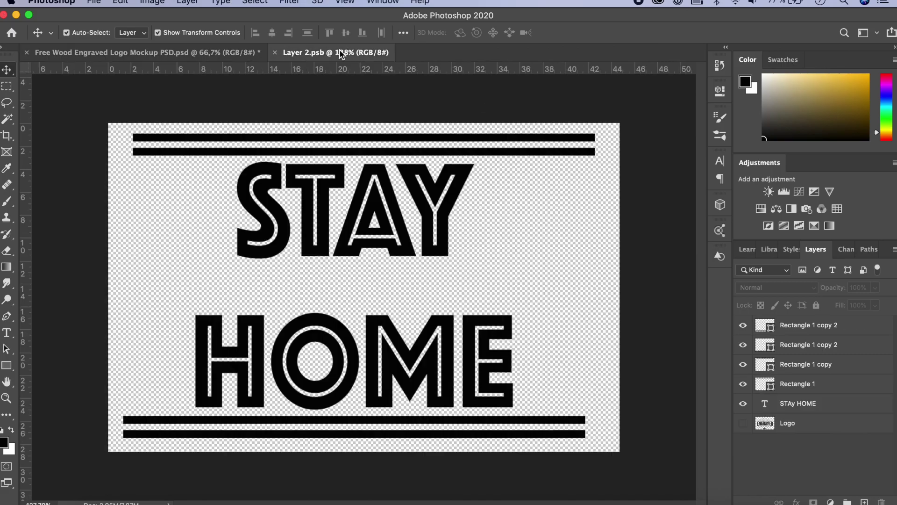
pyautogui.click(374, 229)
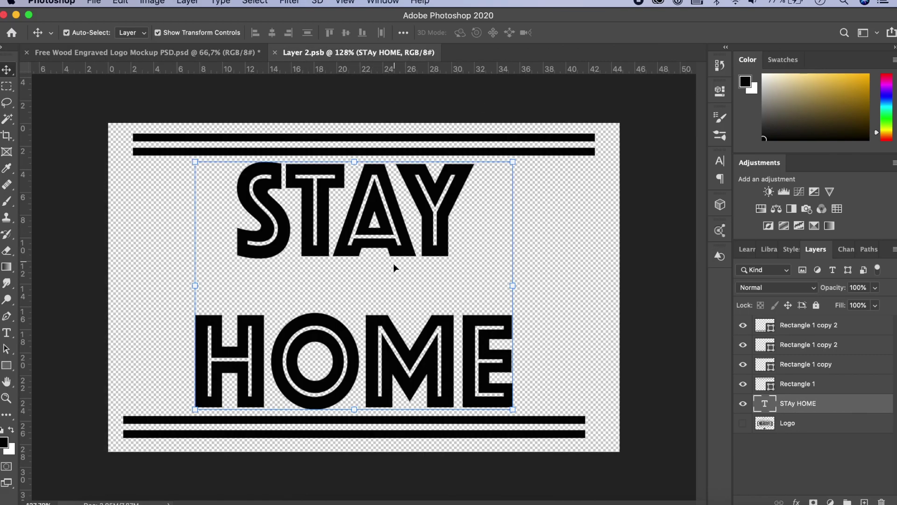
pyautogui.doubleClick(370, 227)
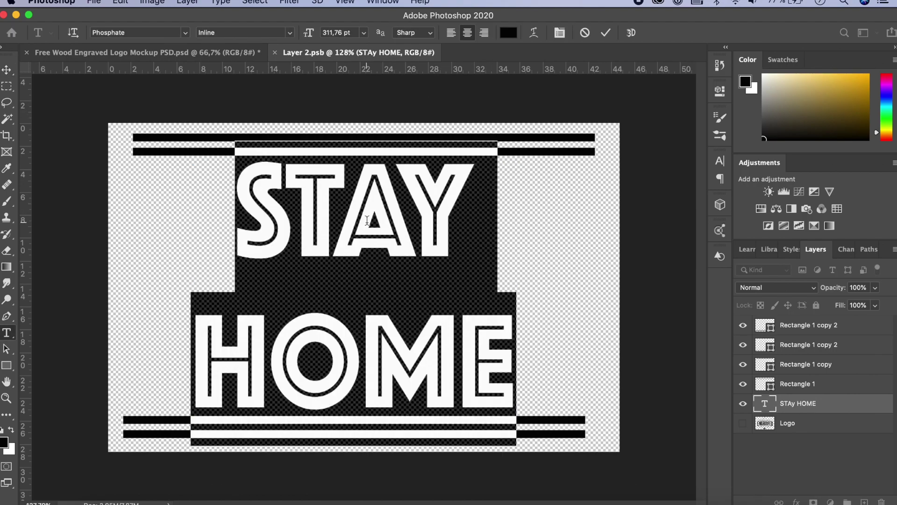
pyautogui.click(275, 54)
pyautogui.click(275, 54)
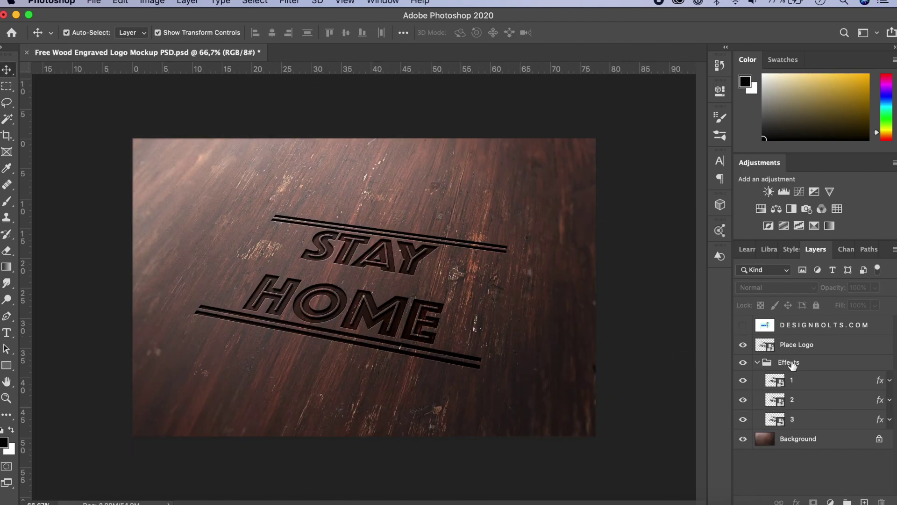
# - Collapse and re-expand the Effects group in the mockup to examine its numbered layers
pyautogui.click(757, 363)
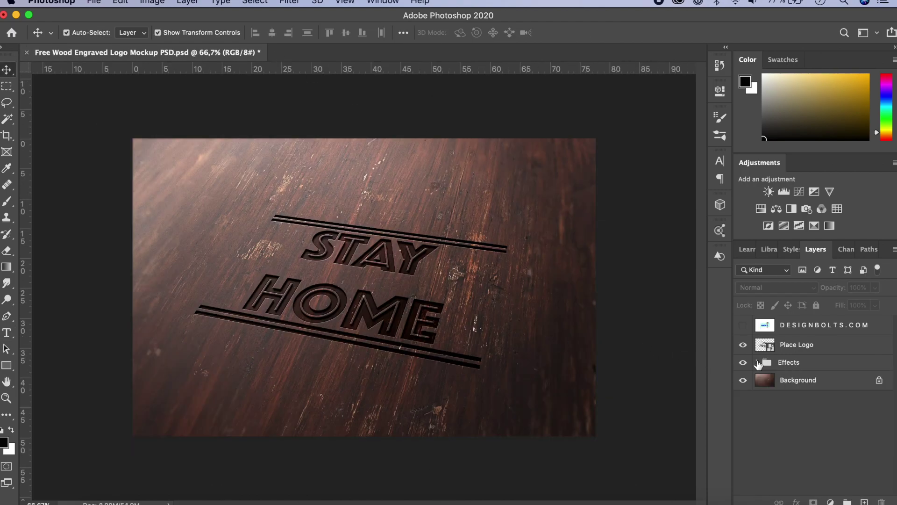
pyautogui.click(758, 363)
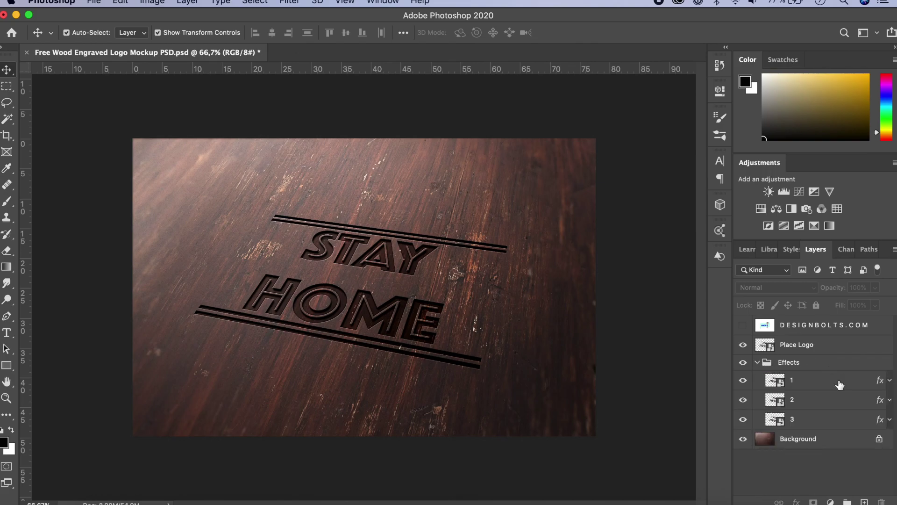
# - Toggle the visibility of layers 1 and 3 in the Effects group off and on to examine their contribution to the engraving
pyautogui.click(744, 381)
pyautogui.click(743, 381)
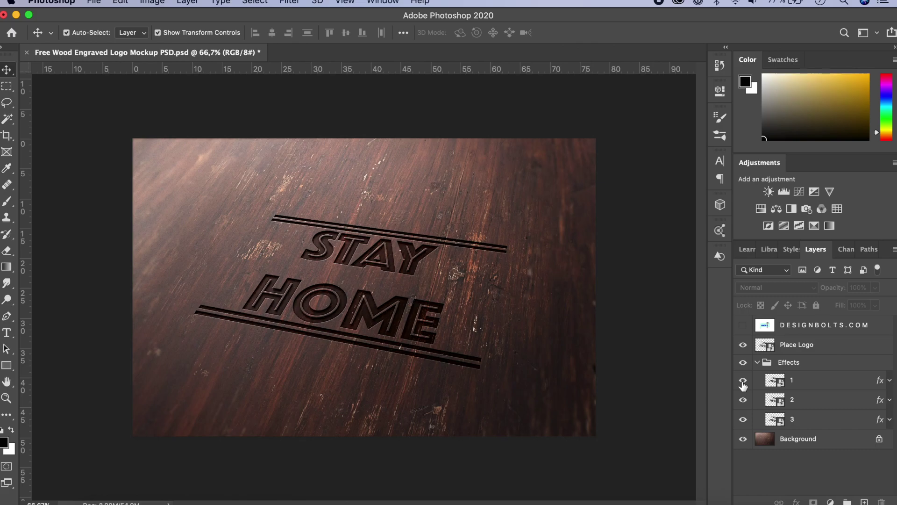
pyautogui.click(743, 420)
pyautogui.click(744, 423)
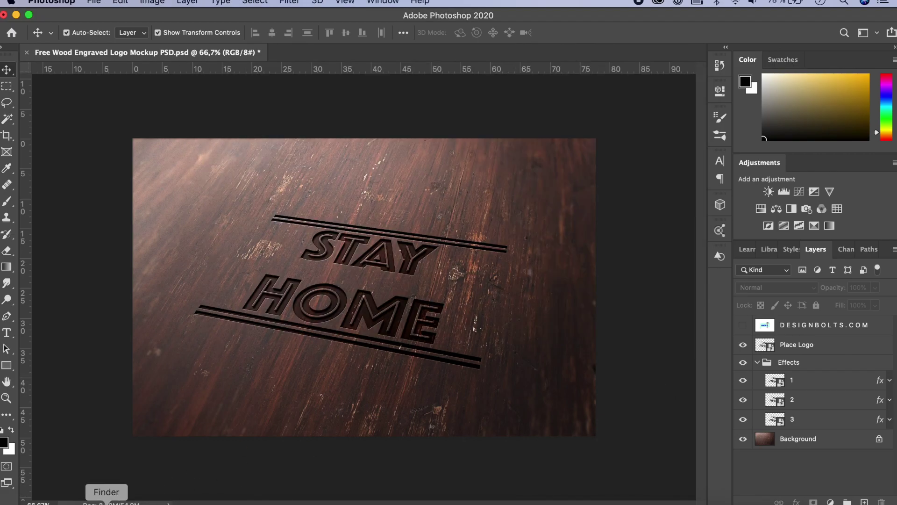
# - Switch to Finder, extract Free-Paper-Letterpress-Logo-Mockup-PSD.rar, open its PSD in Photoshop, and hide the Goodmockups.com cover layer
pyautogui.click(106, 502)
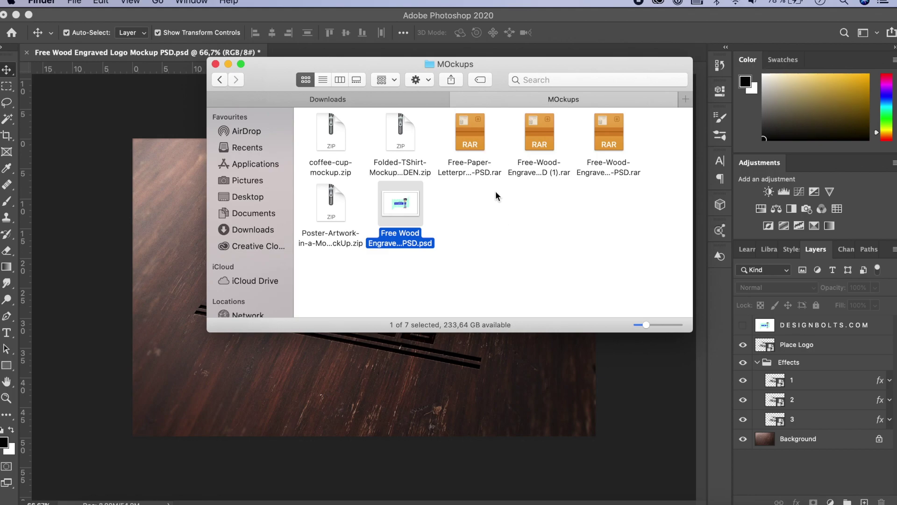
pyautogui.doubleClick(487, 166)
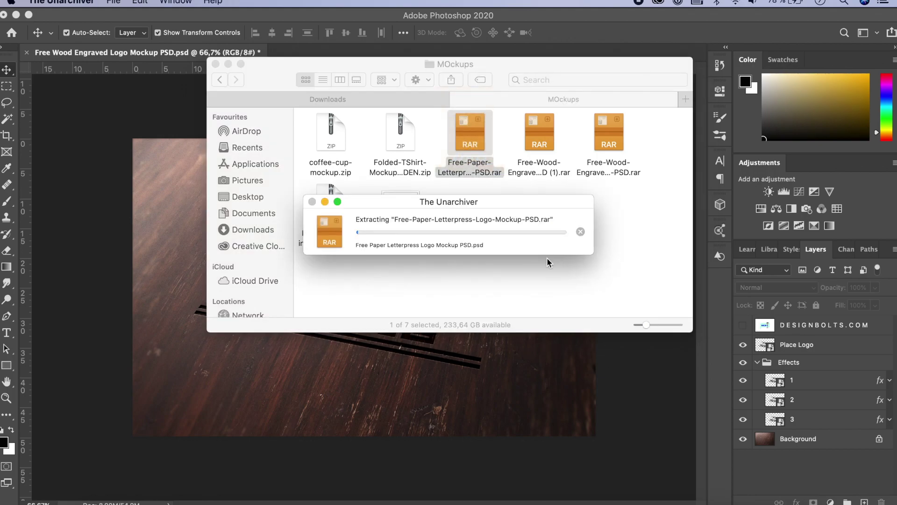
pyautogui.press('super+o')
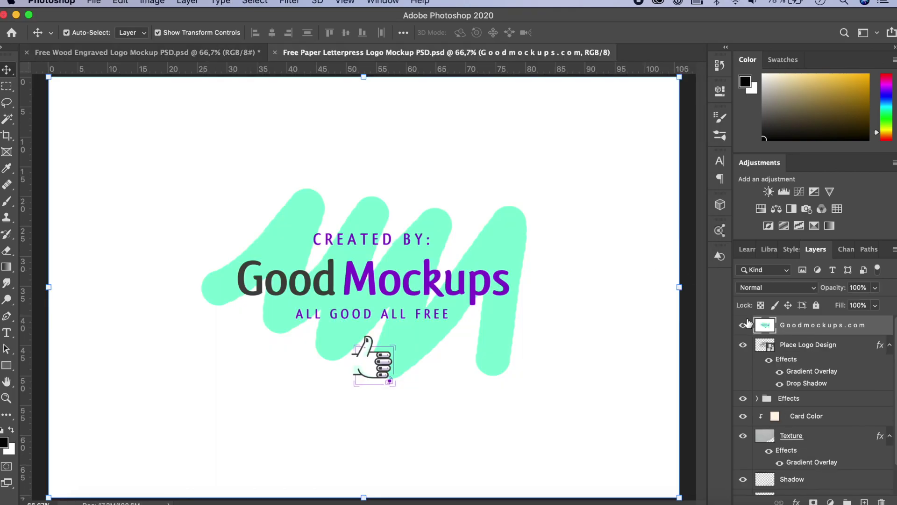
pyautogui.click(743, 326)
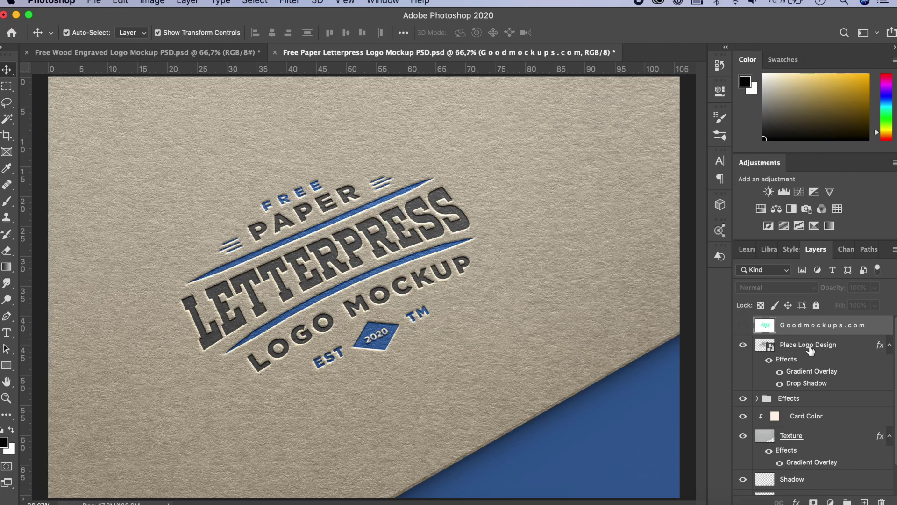
# - Open the Place Logo Design smart object and toggle Layer 3 and Layer 4 to examine what each contains
pyautogui.doubleClick(765, 346)
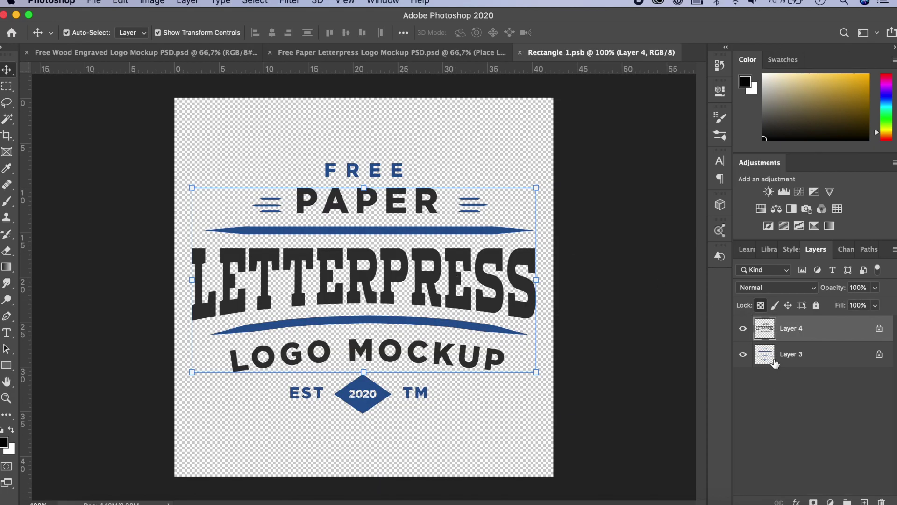
pyautogui.click(744, 356)
pyautogui.click(743, 356)
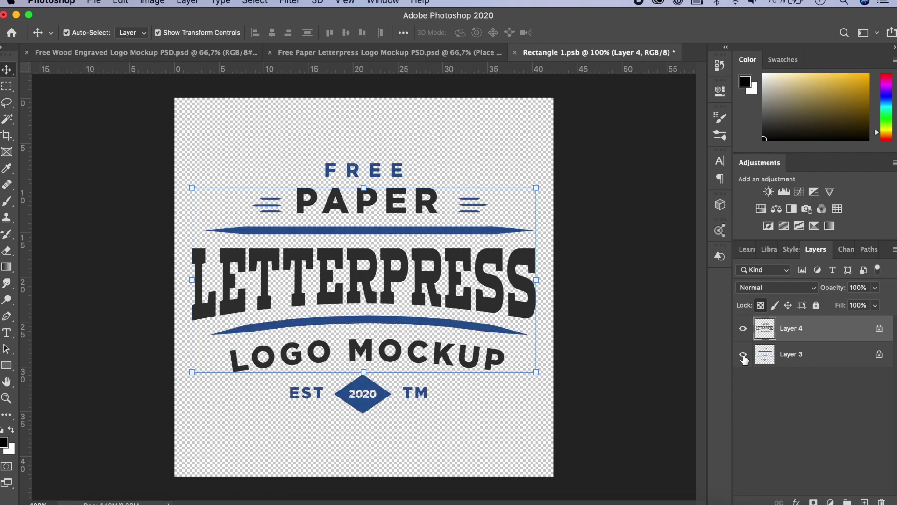
pyautogui.click(746, 333)
pyautogui.click(746, 333)
# - Add a new layer above the existing artwork in Rectangle 1.psb and hide Layer 4 and Layer 3
pyautogui.click(866, 502)
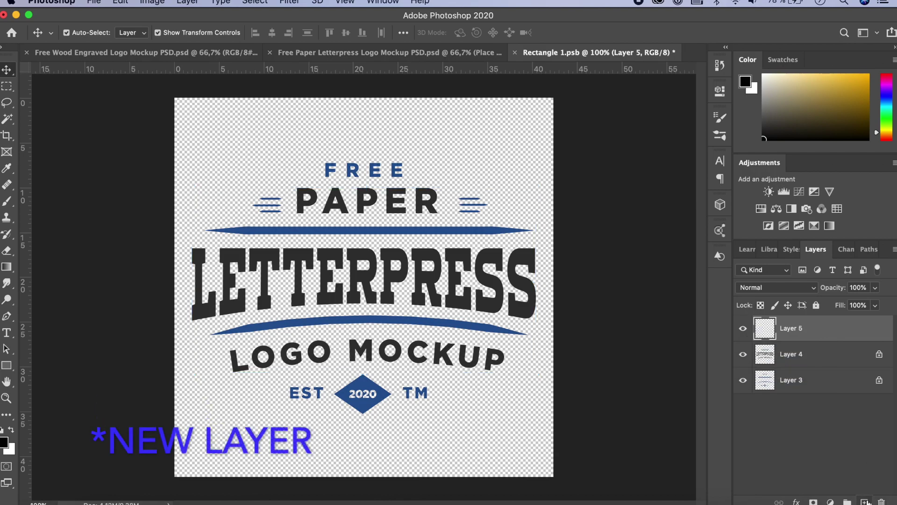
pyautogui.click(743, 354)
pyautogui.click(744, 382)
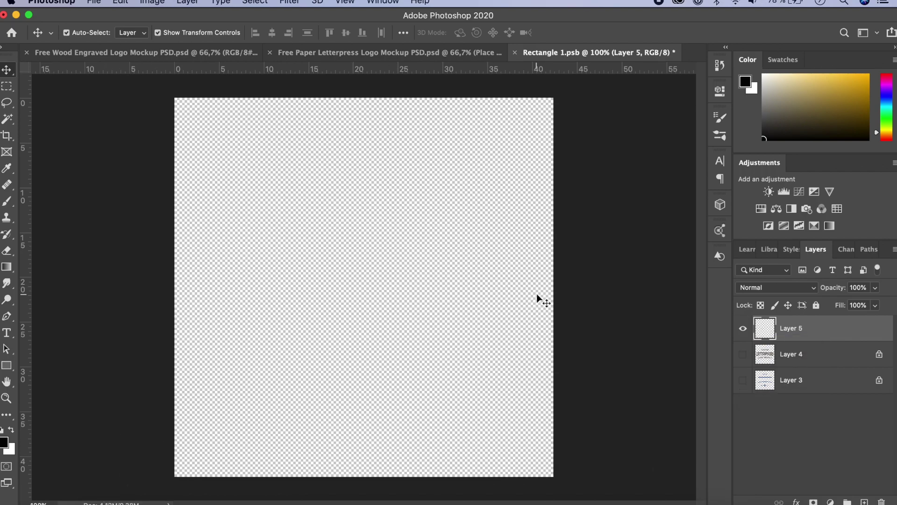
# - Place Untitled-3.png from the Finder mockups folder into Rectangle 1.psb and scale it up proportionally until it nearly fills the canvas width
pyautogui.press('super+Tab')
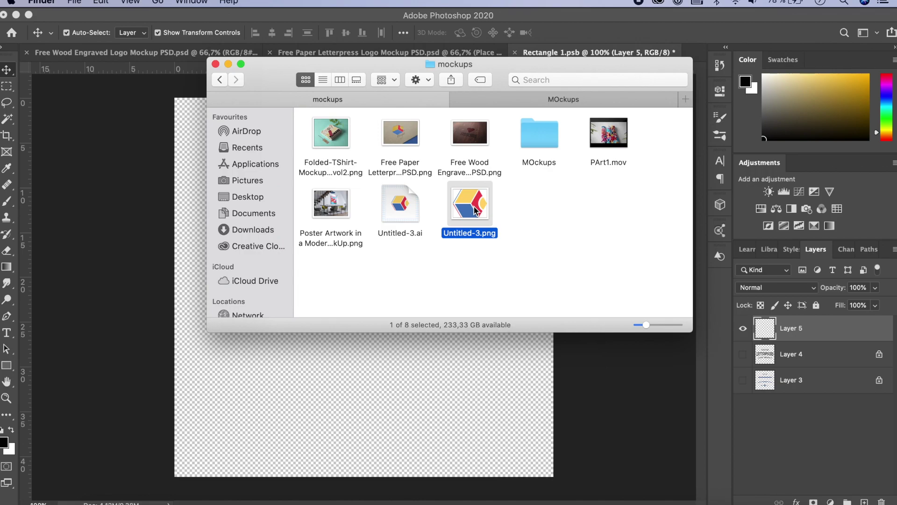
pyautogui.moveTo(476, 210); pyautogui.dragTo(365, 378)
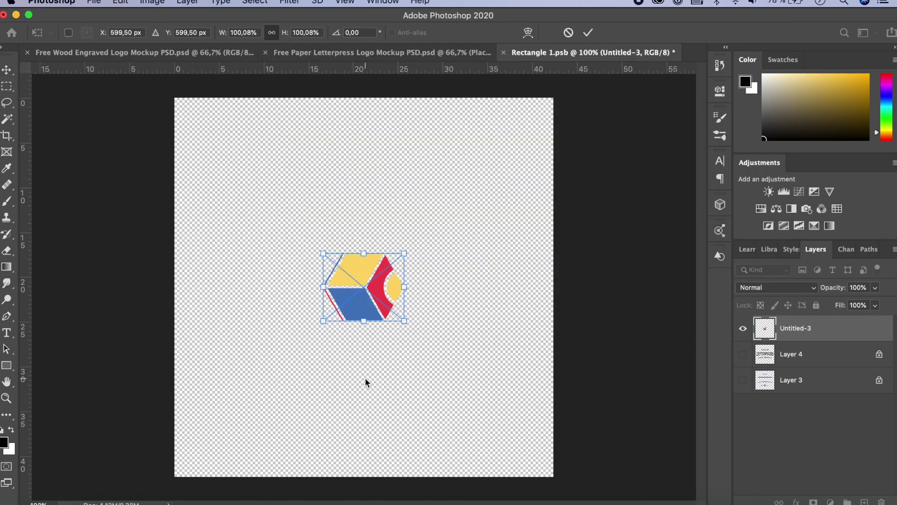
pyautogui.click(94, 3)
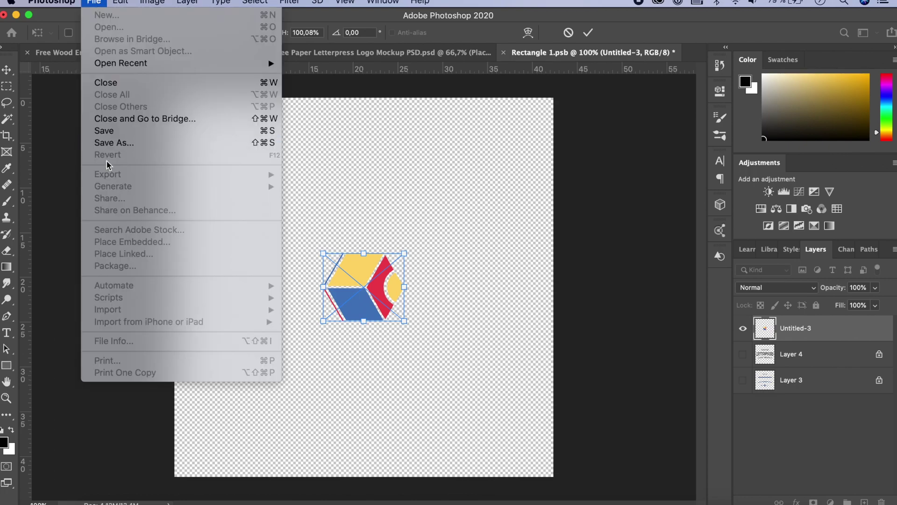
pyautogui.click(409, 340)
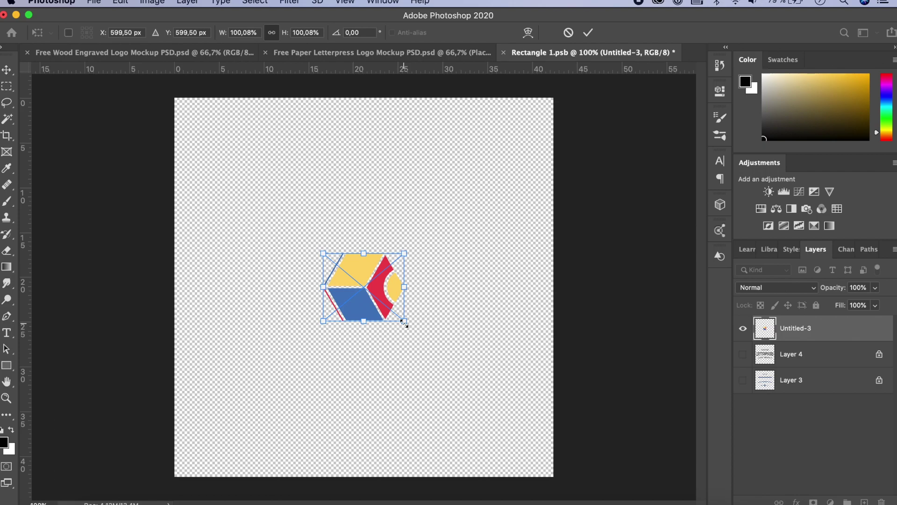
pyautogui.moveTo(404, 322); pyautogui.dragTo(519, 416)
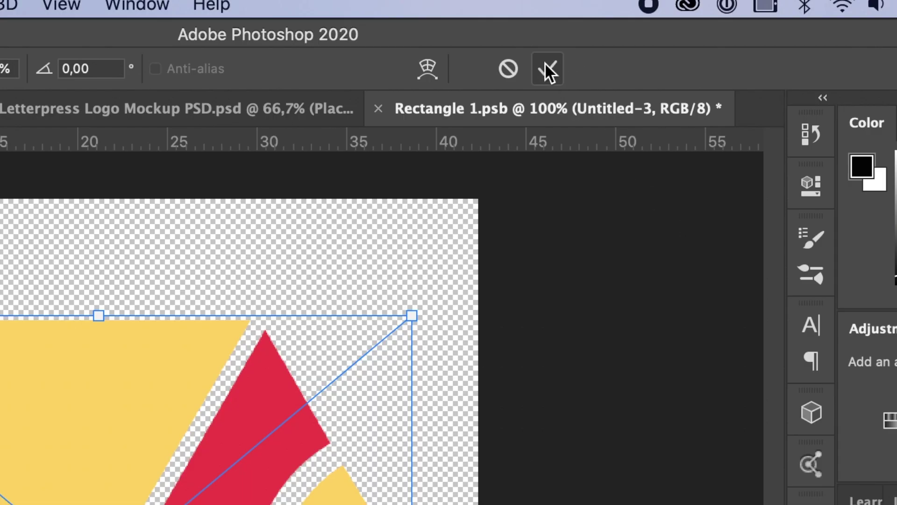
pyautogui.press('Return')
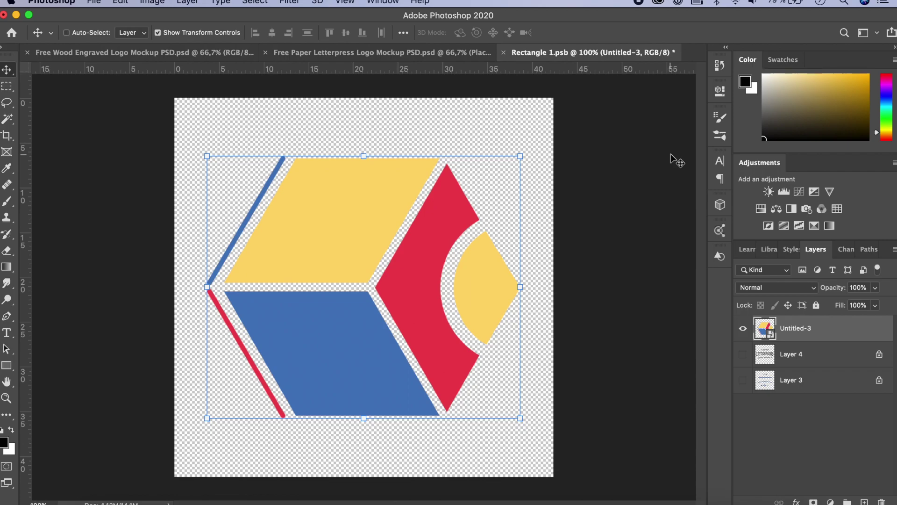
# - Save the smart object's contents and switch to the Free Paper Letterpress Logo Mockup document to view the cube logo
pyautogui.press('cmd+s')
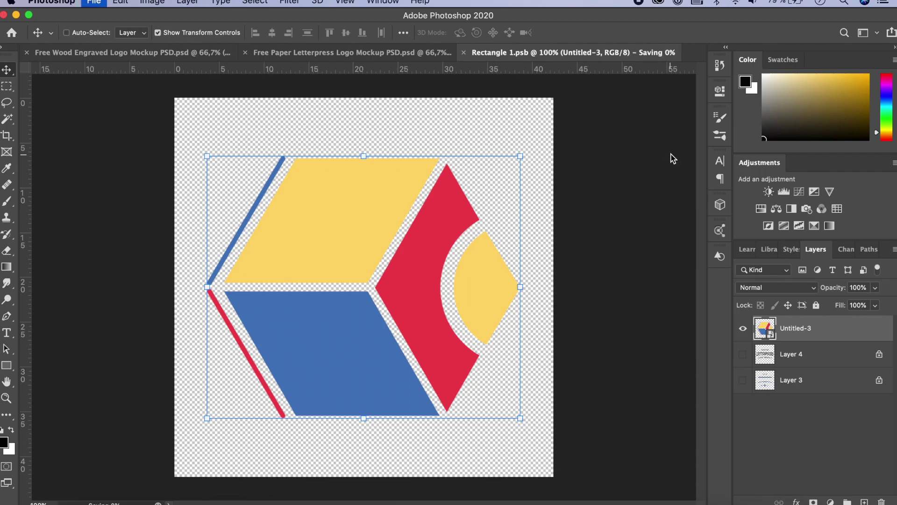
pyautogui.click(296, 53)
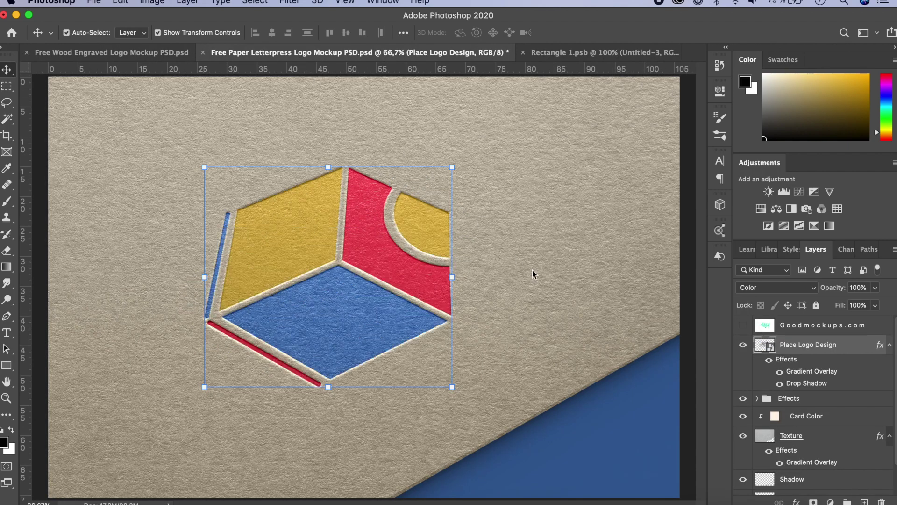
pyautogui.click(601, 433)
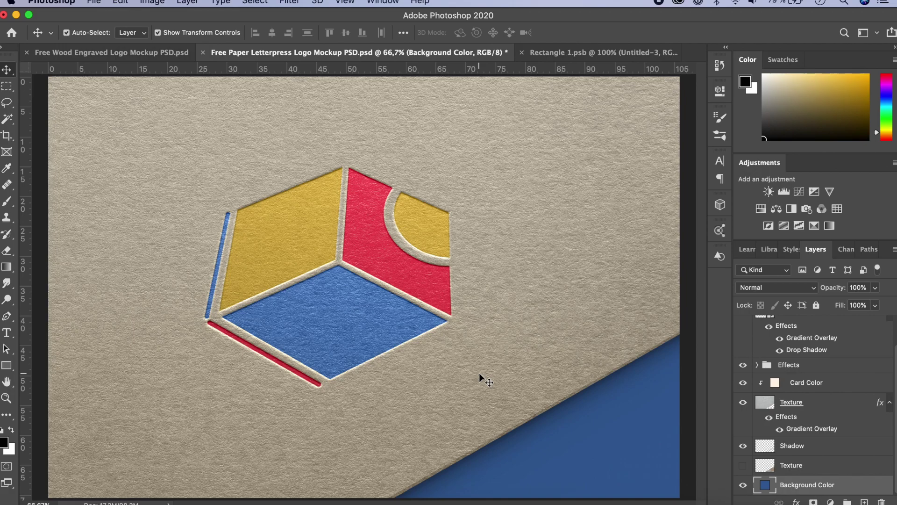
# - Toggle the layer effects of Place Logo Design off and on to compare the logo's appearance
pyautogui.scroll(3, 790, 373)
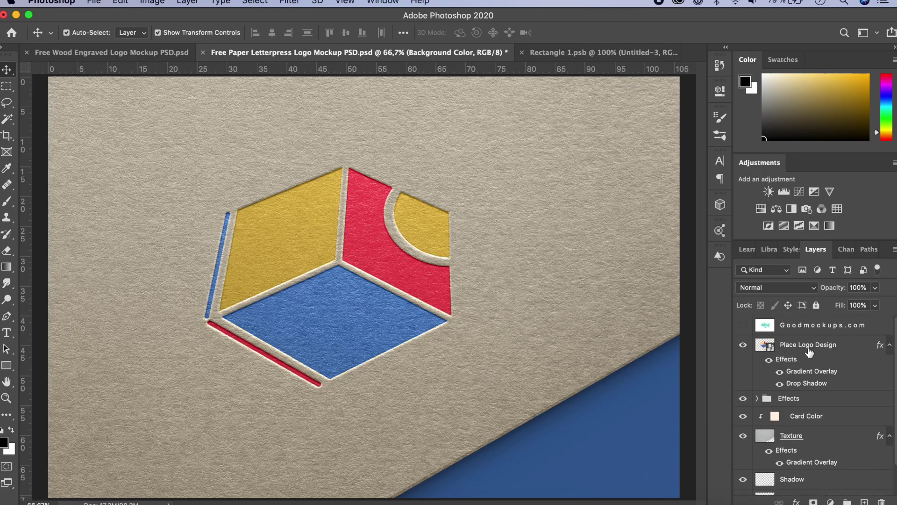
pyautogui.click(769, 360)
pyautogui.click(769, 360)
pyautogui.click(769, 360)
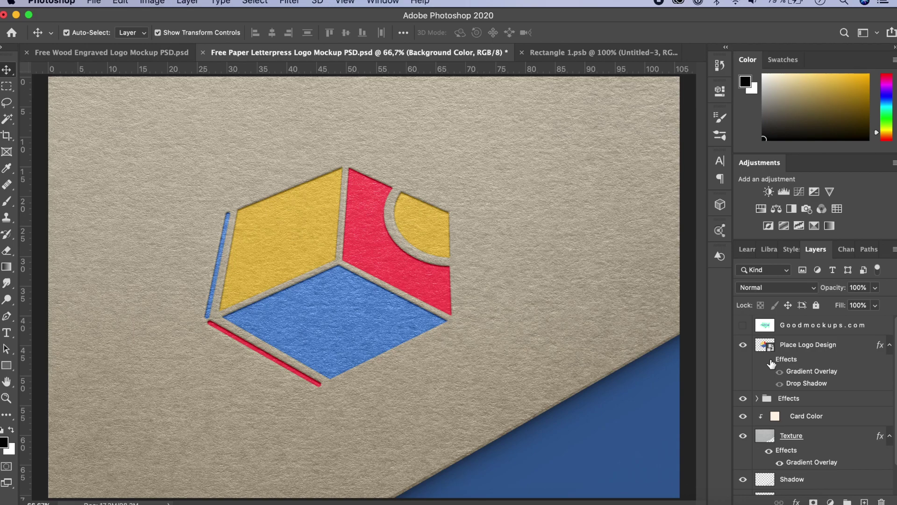
pyautogui.click(768, 360)
# - Expand the Effects group, toggle its upper Effects layer to examine it, and collapse the group again
pyautogui.click(757, 398)
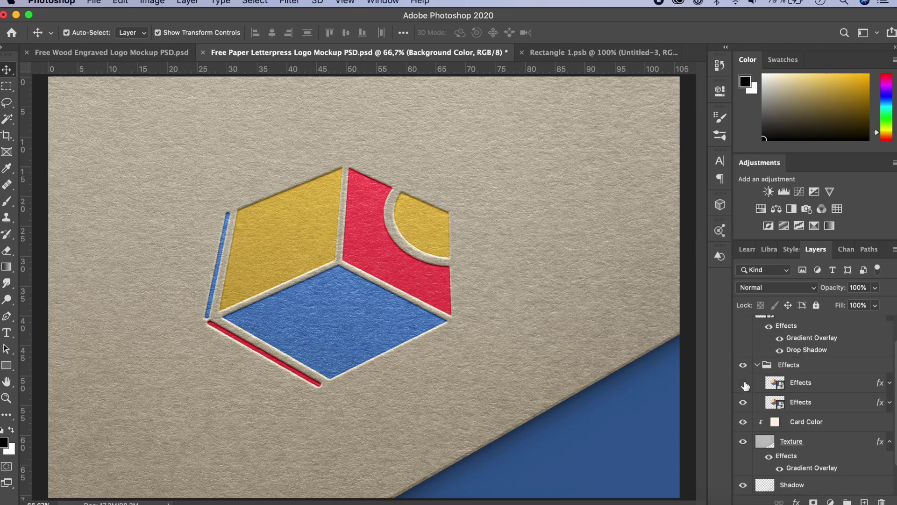
pyautogui.click(743, 382)
pyautogui.click(744, 383)
pyautogui.click(757, 365)
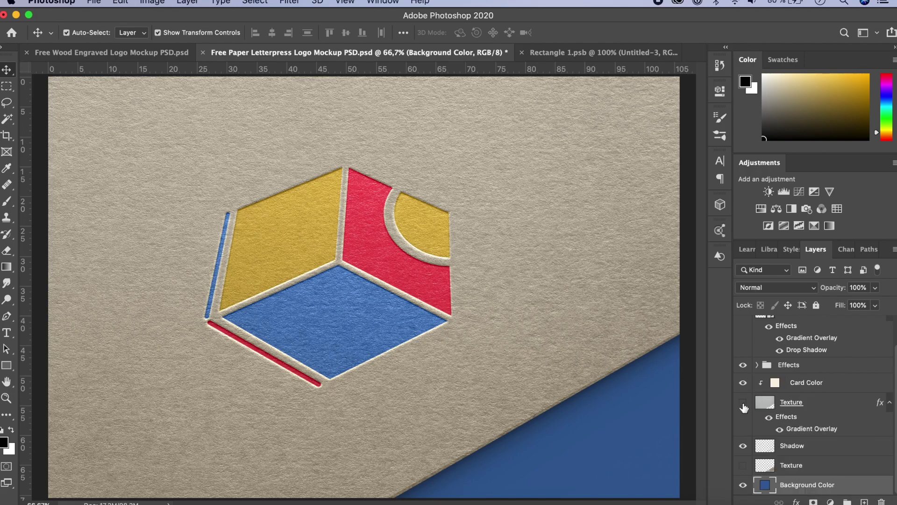
# - Toggle the Texture layer beneath Card Color and the Card Color layer itself to examine their effect on the paper
pyautogui.click(744, 404)
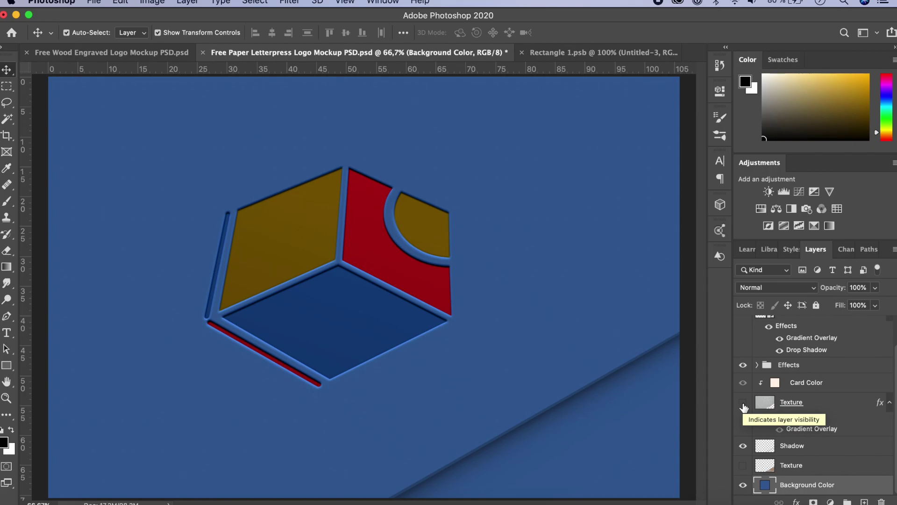
pyautogui.click(743, 404)
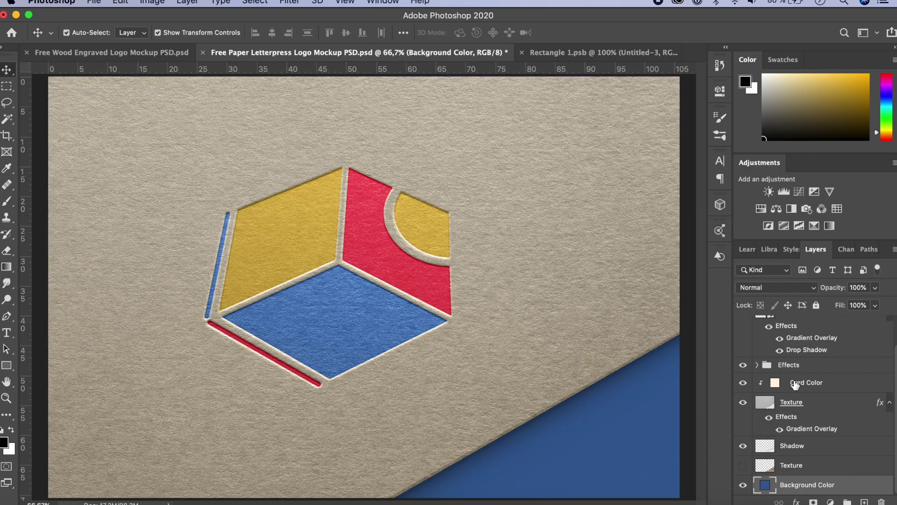
pyautogui.click(744, 383)
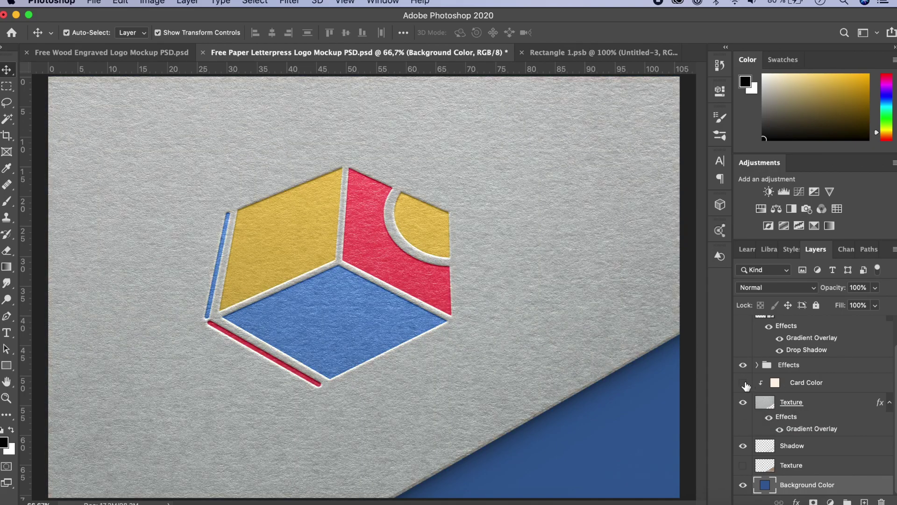
pyautogui.click(743, 383)
# - Change the Card Color fill to the light grey f2f0ed
pyautogui.doubleClick(775, 383)
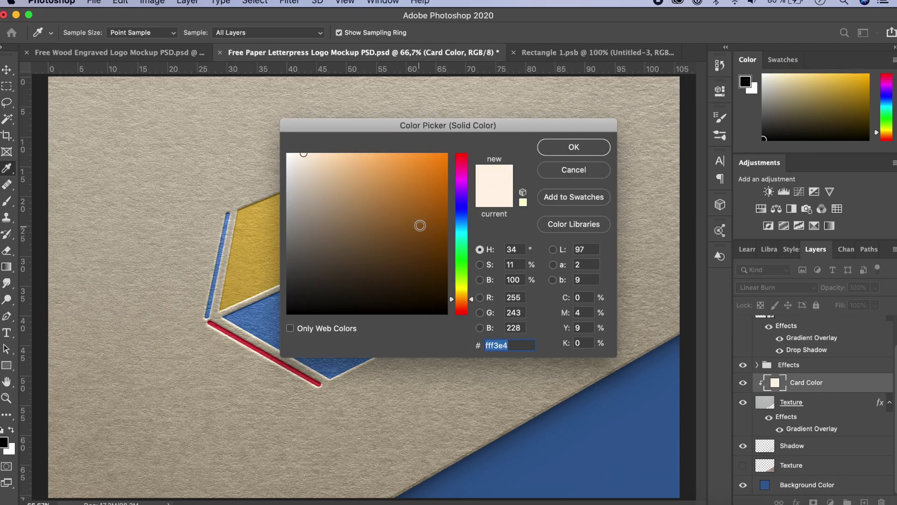
pyautogui.click(424, 216)
pyautogui.moveTo(305, 187); pyautogui.dragTo(289, 162)
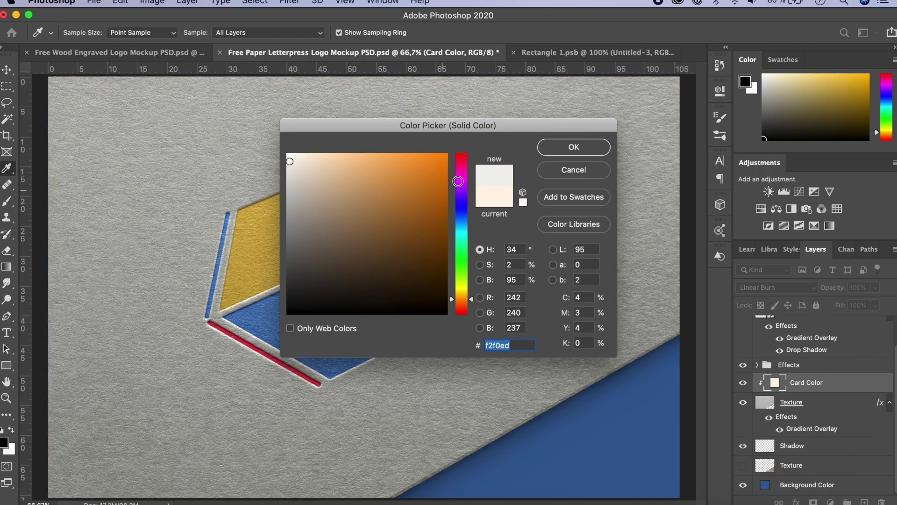
pyautogui.click(573, 146)
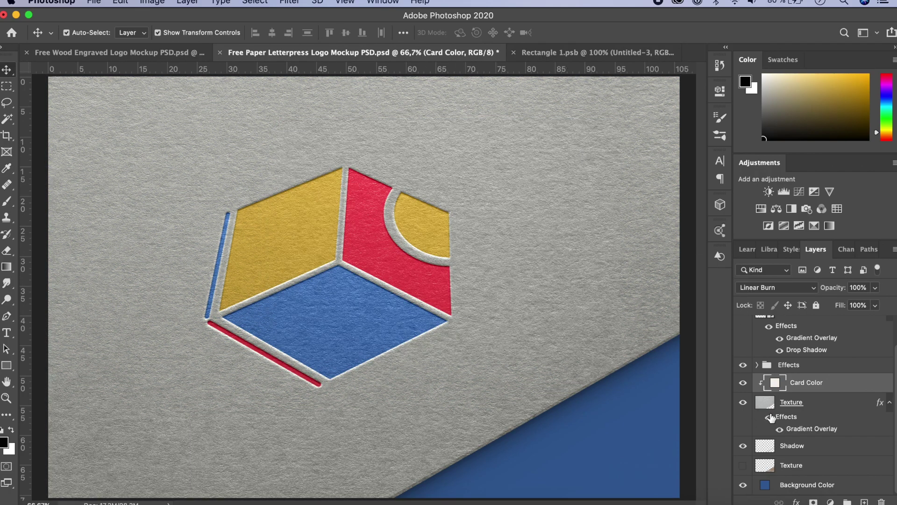
# - Toggle the paper texture's Gradient Overlay and the Shadow layer off and on to examine their effects
pyautogui.click(779, 430)
pyautogui.click(780, 429)
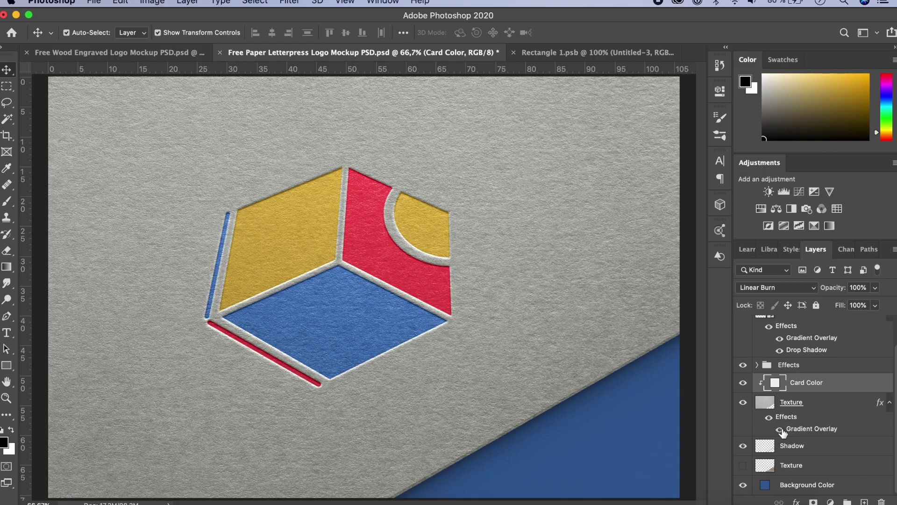
pyautogui.click(744, 446)
pyautogui.click(743, 447)
# - Show the wooden Texture layer directly above Background Color, comparing the corner with and without it
pyautogui.click(744, 466)
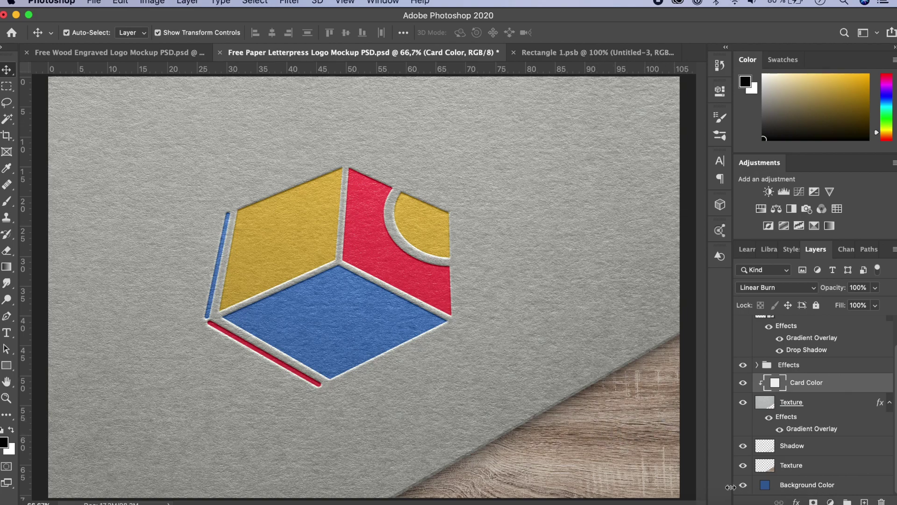
pyautogui.click(743, 465)
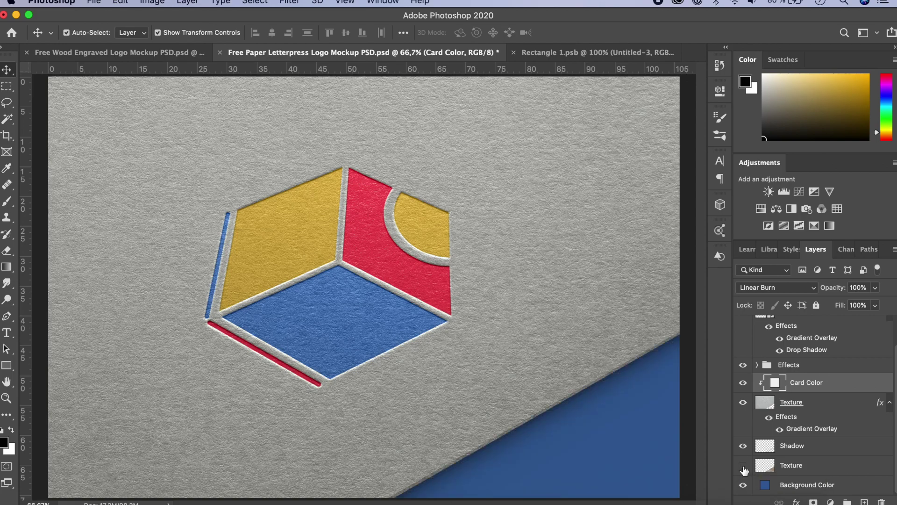
pyautogui.click(744, 465)
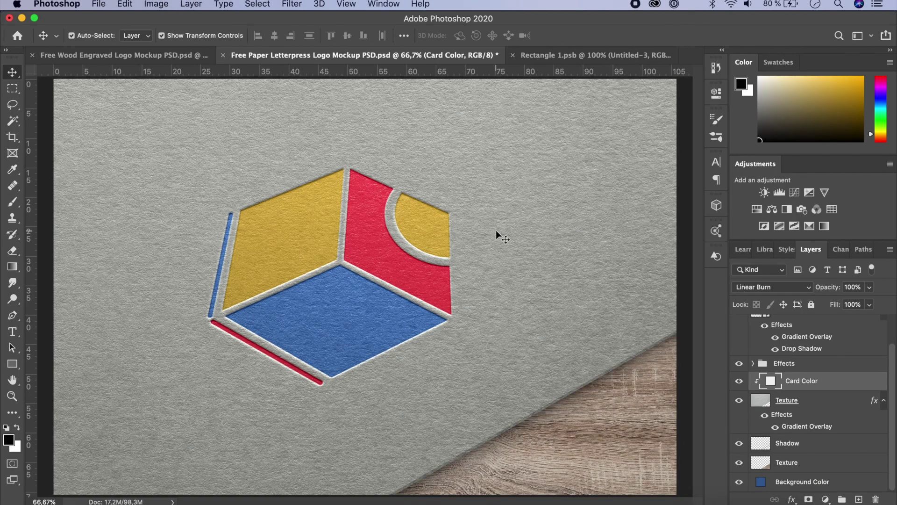
# - Open the Export As options for the finished paper letterpress mockup
pyautogui.click(102, 5)
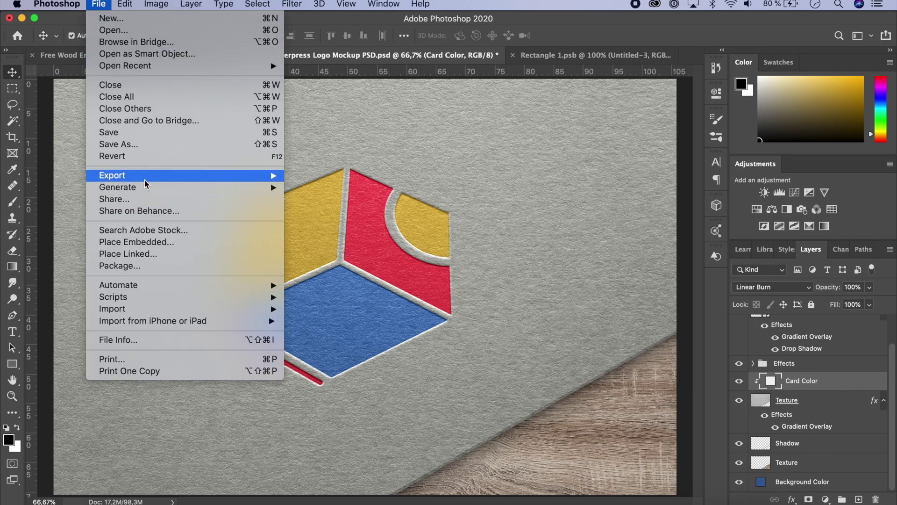
pyautogui.moveTo(146, 177)
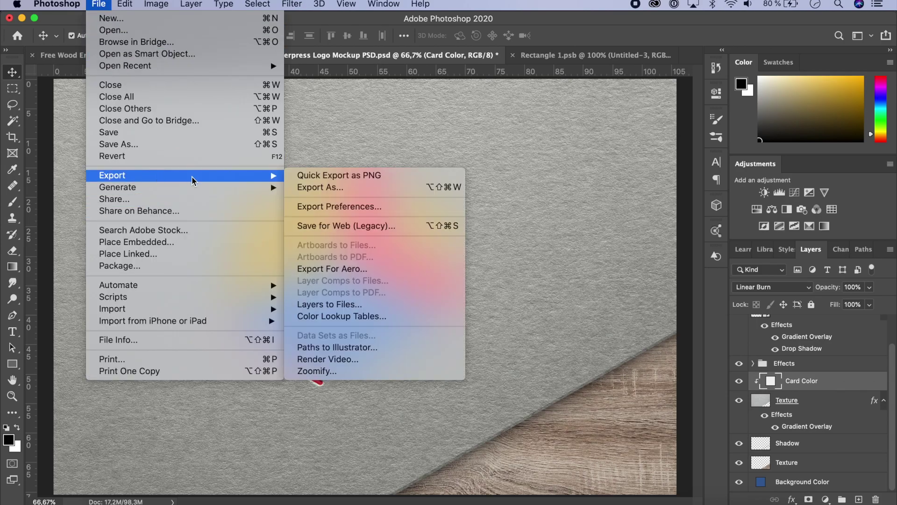
pyautogui.click(315, 187)
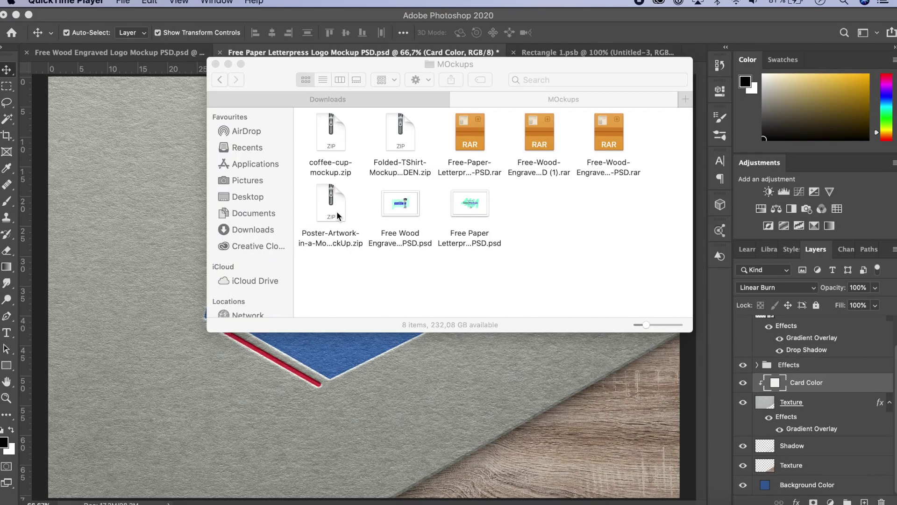
# - In Finder, extract the Poster-Artwork zip from the MOckups folder and open its Poster Artwork in a Modern Loft MockUp PSD in Photoshop
pyautogui.click(337, 214)
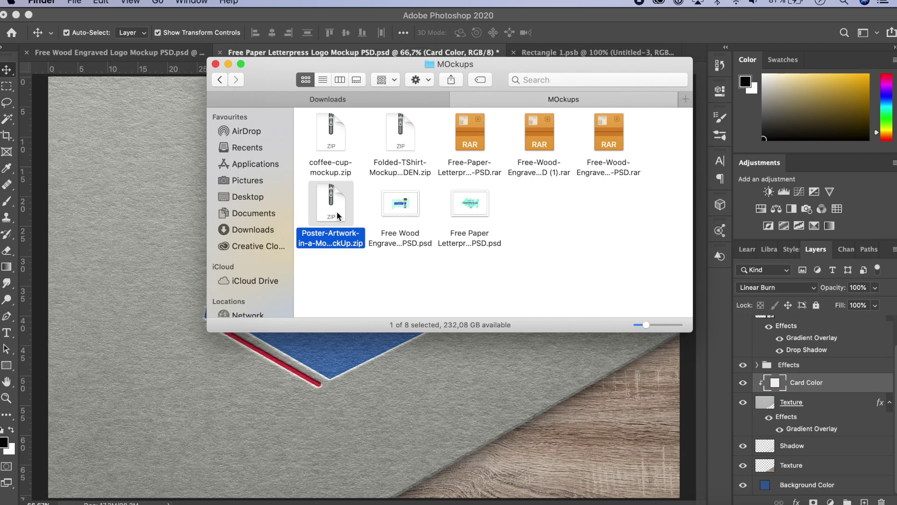
pyautogui.doubleClick(336, 211)
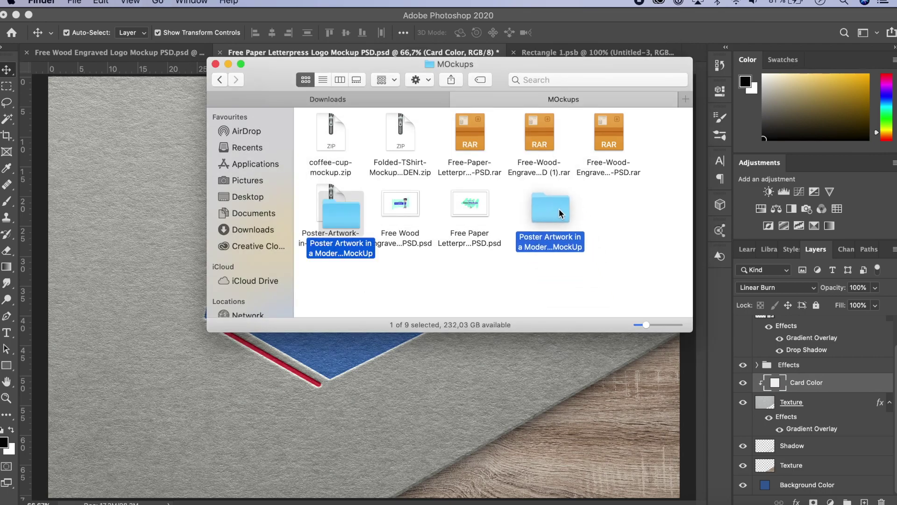
pyautogui.click(641, 220)
pyautogui.doubleClick(563, 208)
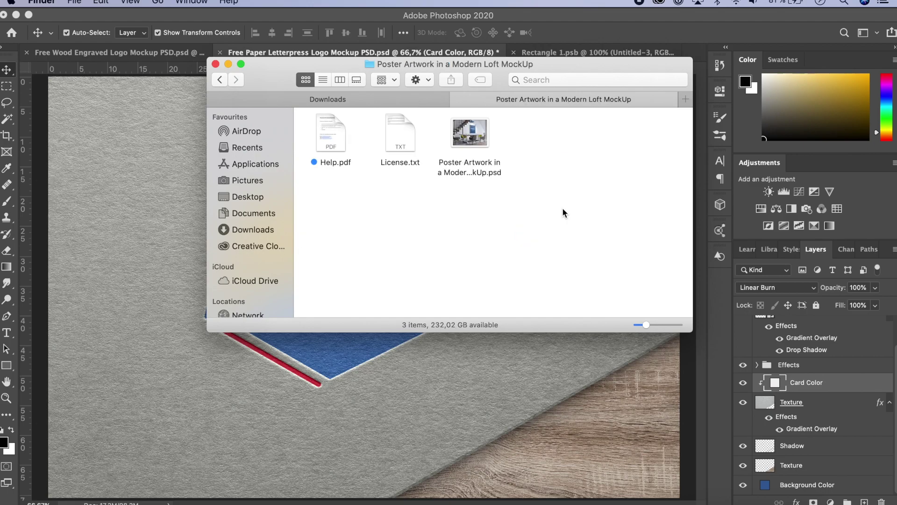
pyautogui.doubleClick(479, 171)
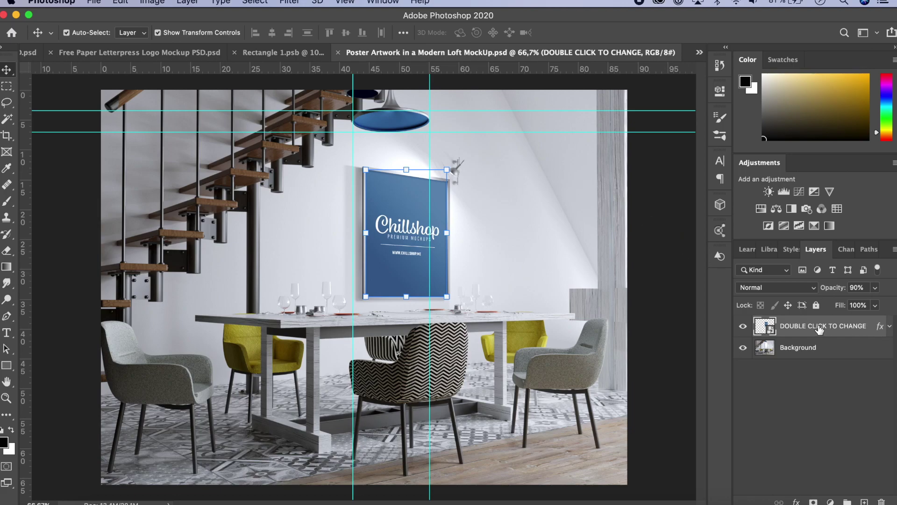
# - Open the DOUBLE CLICK TO CHANGE smart object and hide its Remove our logo group and Background color layer
pyautogui.doubleClick(767, 328)
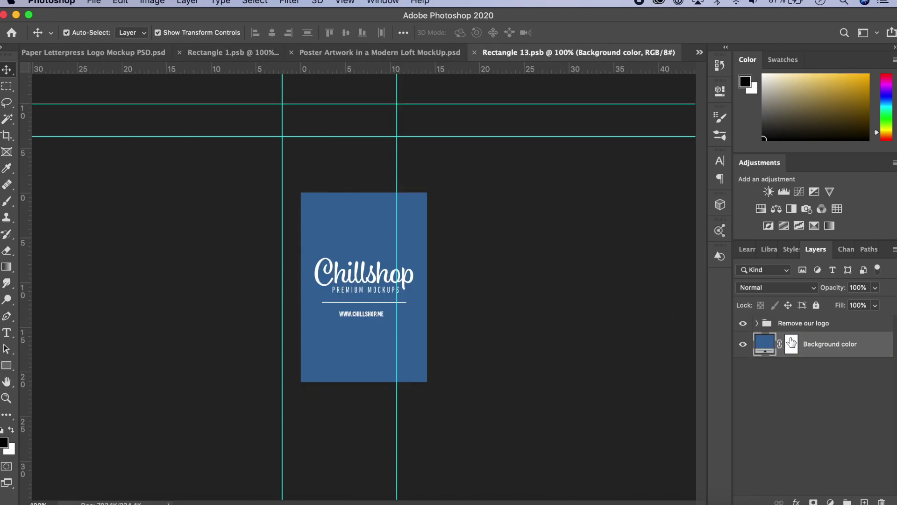
pyautogui.click(743, 327)
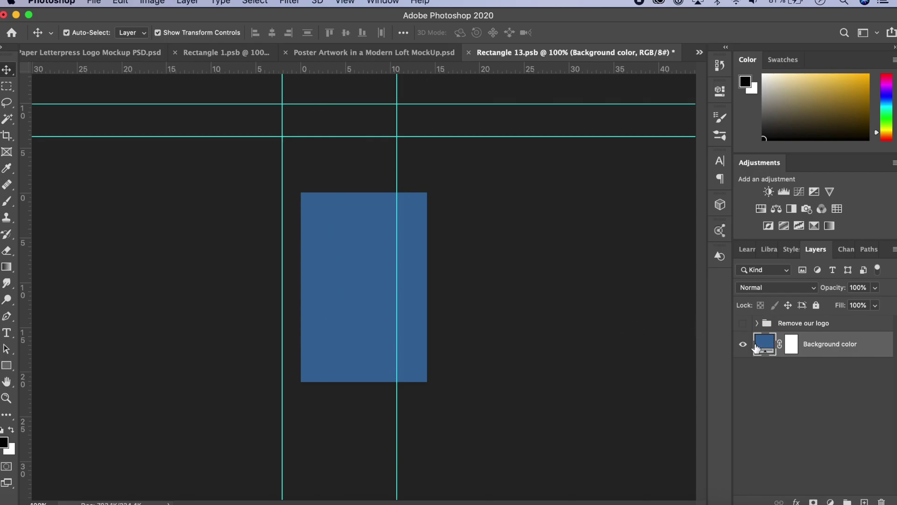
pyautogui.click(743, 346)
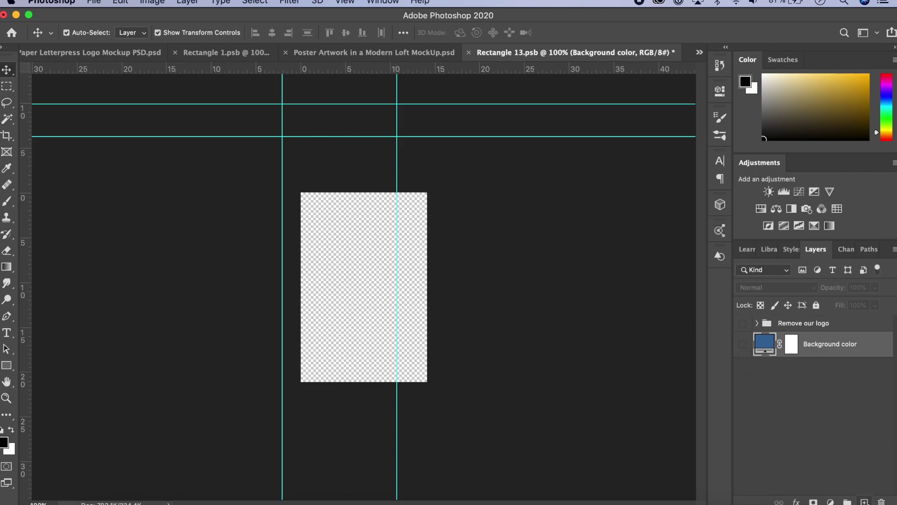
# - Add a new layer above Background color and make it a pale yellow Solid Color fill
pyautogui.click(865, 502)
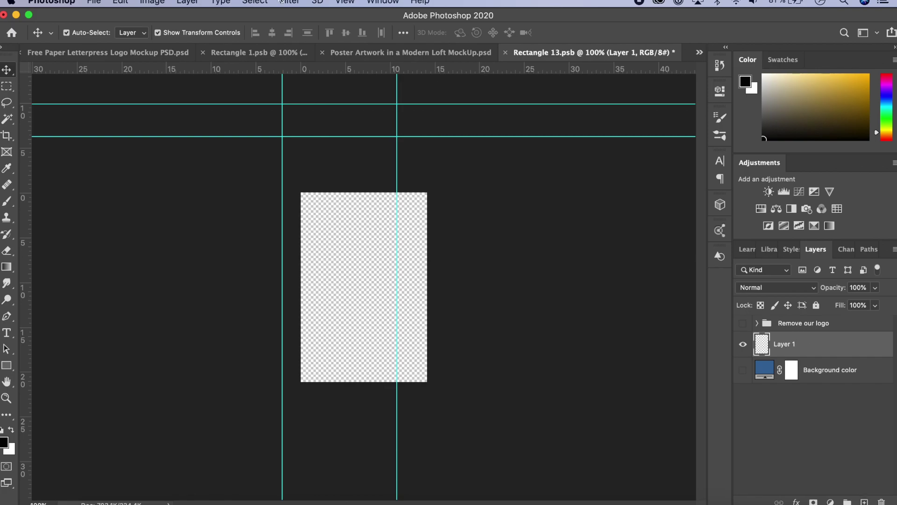
pyautogui.click(187, 2)
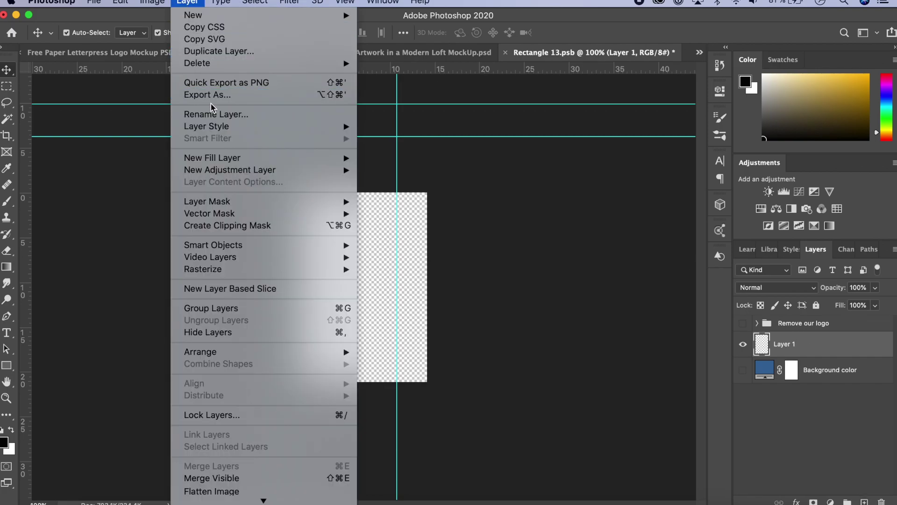
pyautogui.moveTo(211, 159)
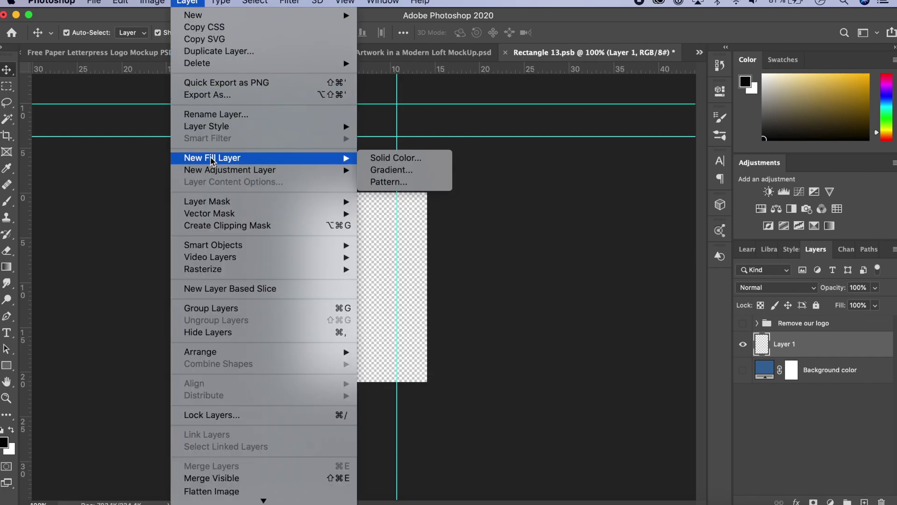
pyautogui.click(411, 157)
pyautogui.click(555, 239)
pyautogui.click(436, 232)
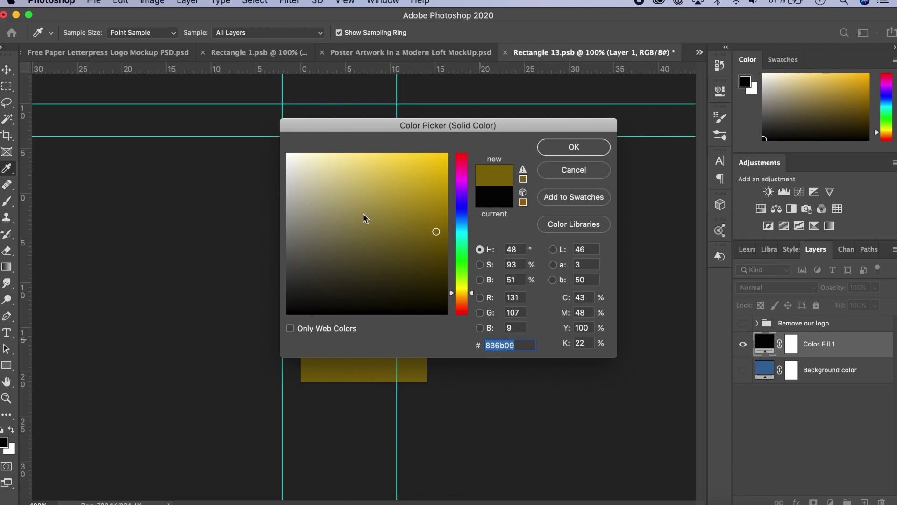
pyautogui.click(357, 164)
pyautogui.click(579, 152)
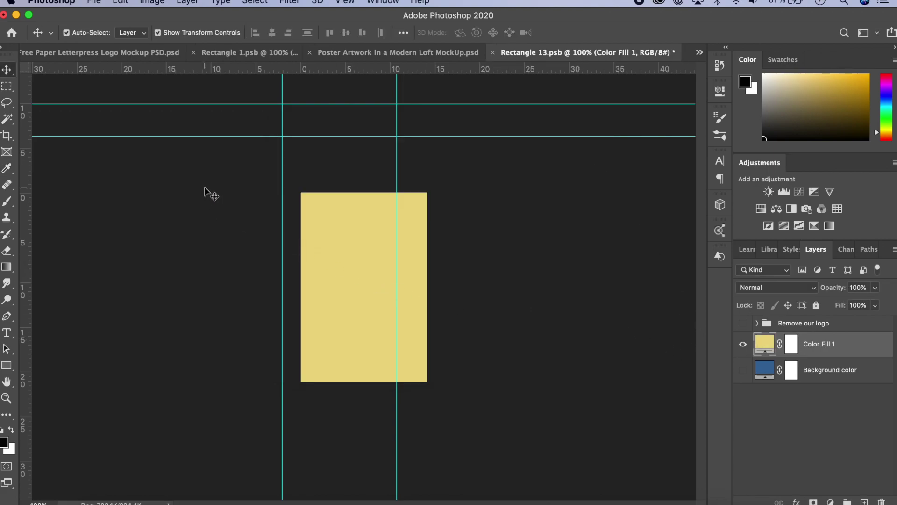
# - Add the black text WASH YOUR HANDS on three lines over the yellow poster, in Phosphate Solid at 140 pt
pyautogui.click(7, 333)
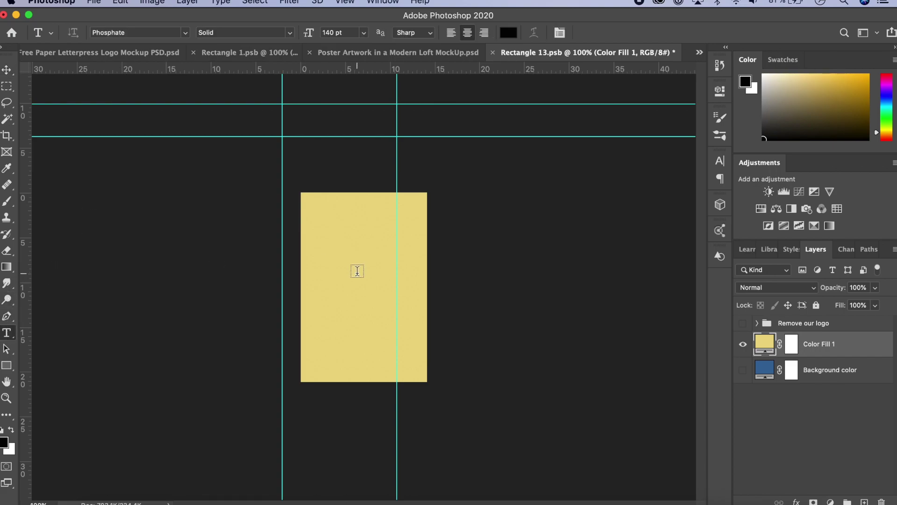
pyautogui.click(360, 261)
pyautogui.write('WASH')
pyautogui.press('Return')
pyautogui.write('YOUR')
pyautogui.press('Return')
pyautogui.write('HANDS')
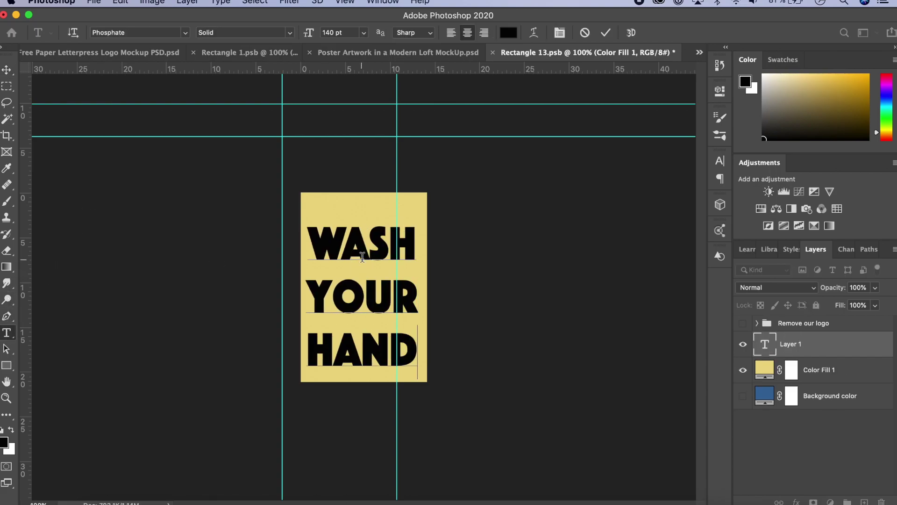
pyautogui.click(6, 70)
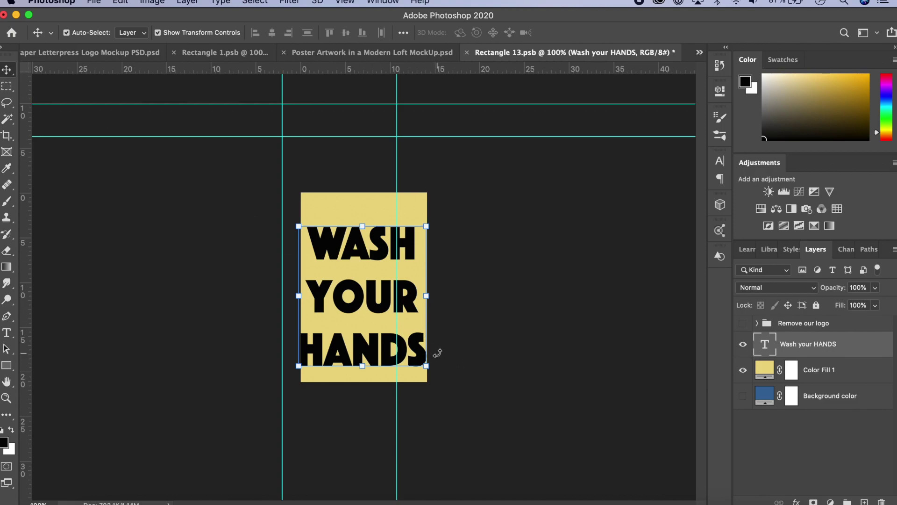
# - Scale the WASH YOUR HANDS text to about 73% within the poster and save the artwork to update the loft mockup
pyautogui.click(426, 365)
pyautogui.moveTo(426, 377); pyautogui.dragTo(393, 330)
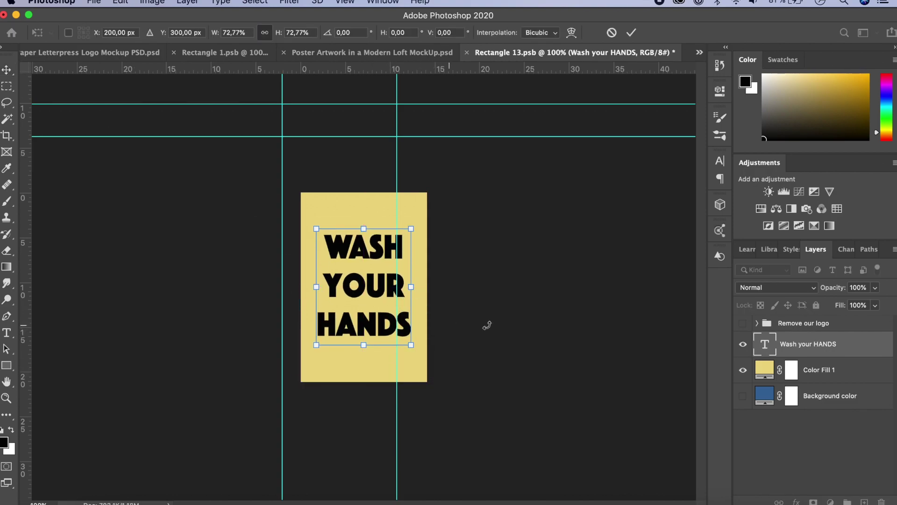
pyautogui.press('Return')
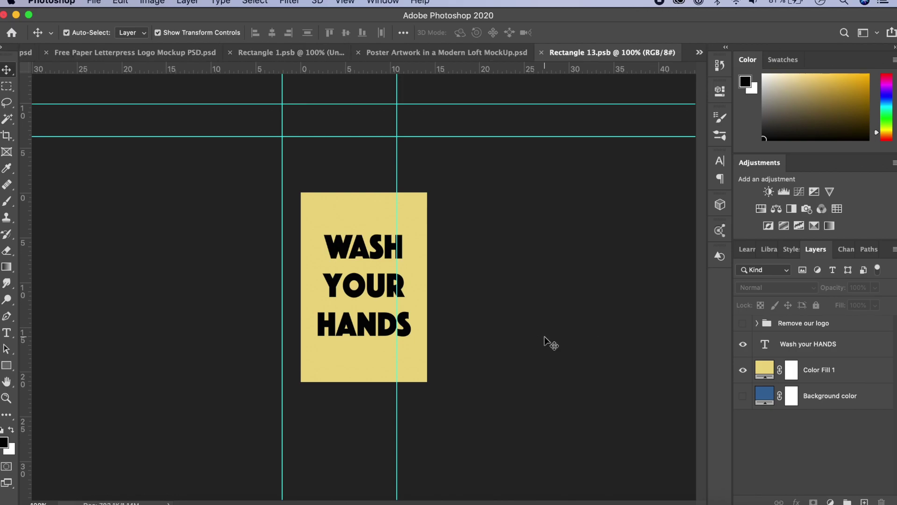
pyautogui.click(422, 49)
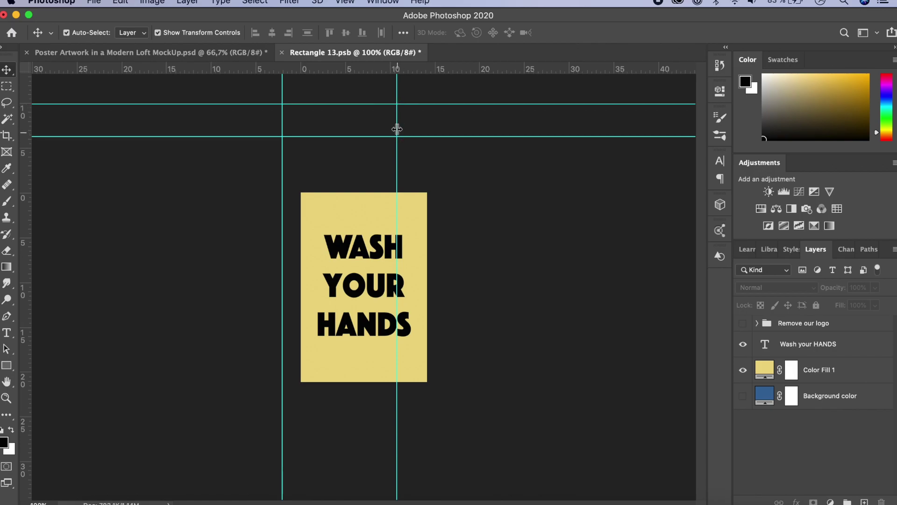
# - Hide the guides in the poster artwork by turning off Extras, and check the poster in the loft mockup
pyautogui.click(345, 3)
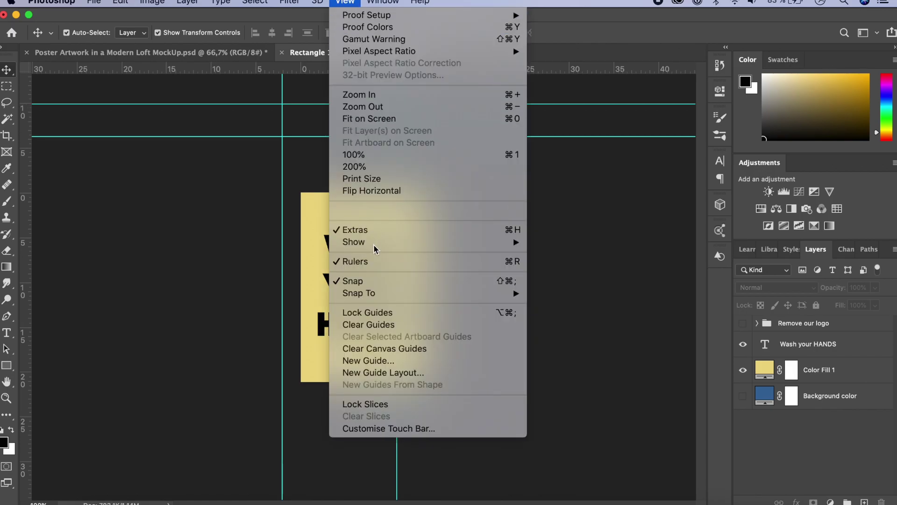
pyautogui.click(374, 232)
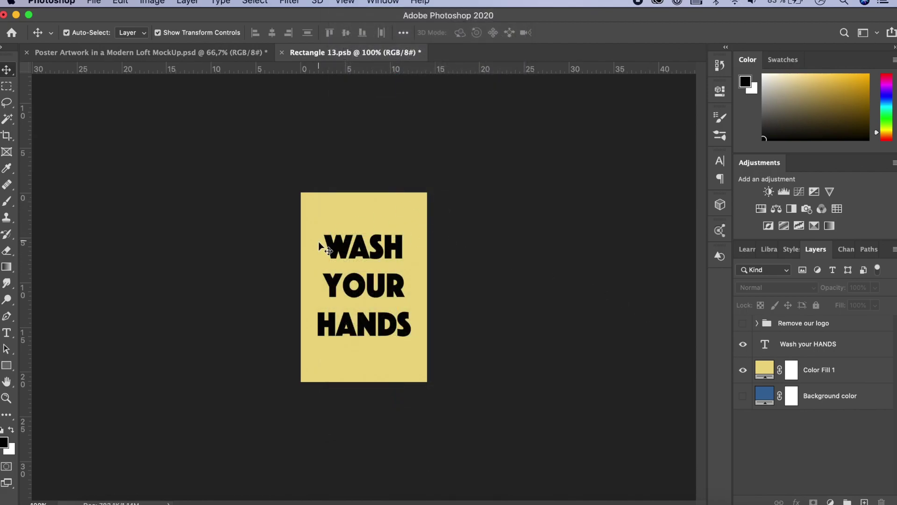
pyautogui.click(236, 53)
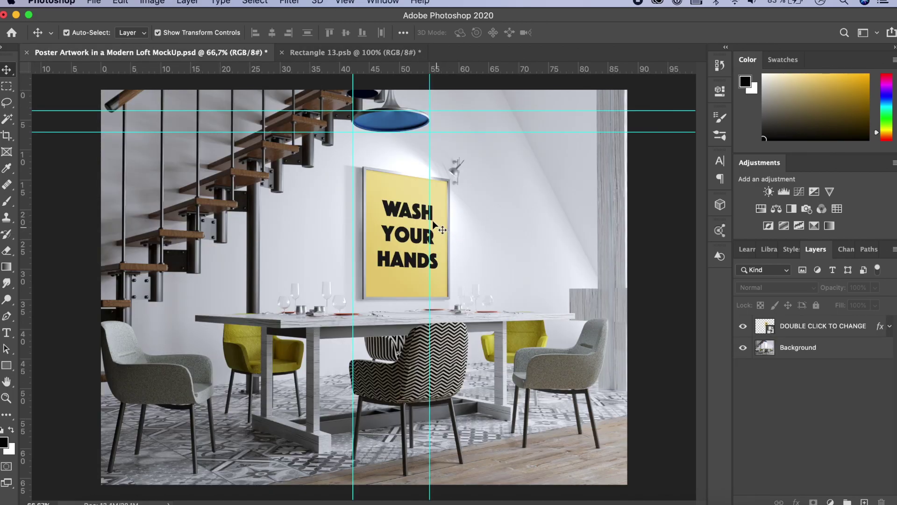
# - Hide the Color Fill 1 and Wash your HANDS layers in the poster artwork and add an empty layer above the text
pyautogui.click(379, 53)
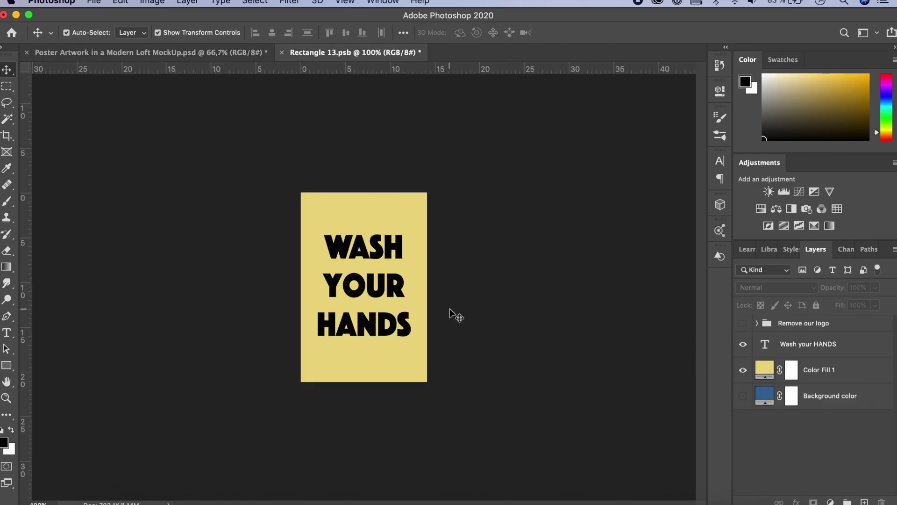
pyautogui.click(744, 369)
pyautogui.click(743, 344)
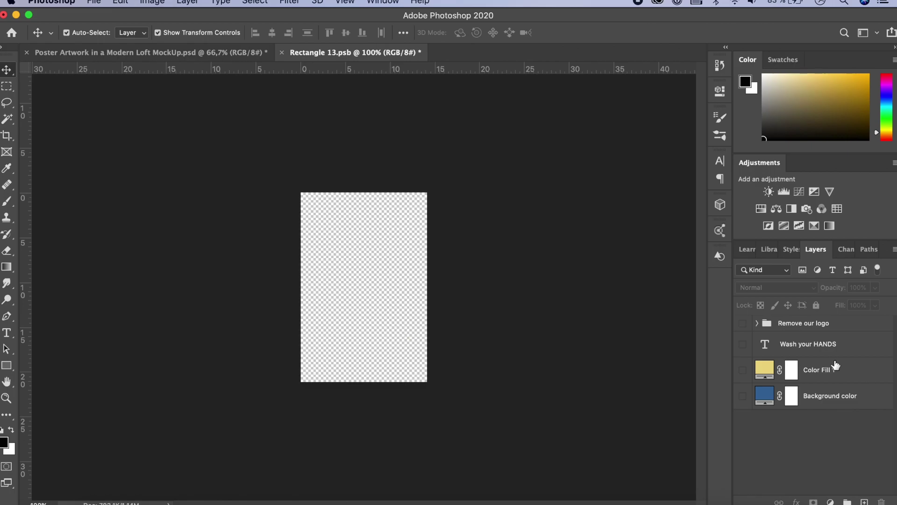
pyautogui.click(812, 345)
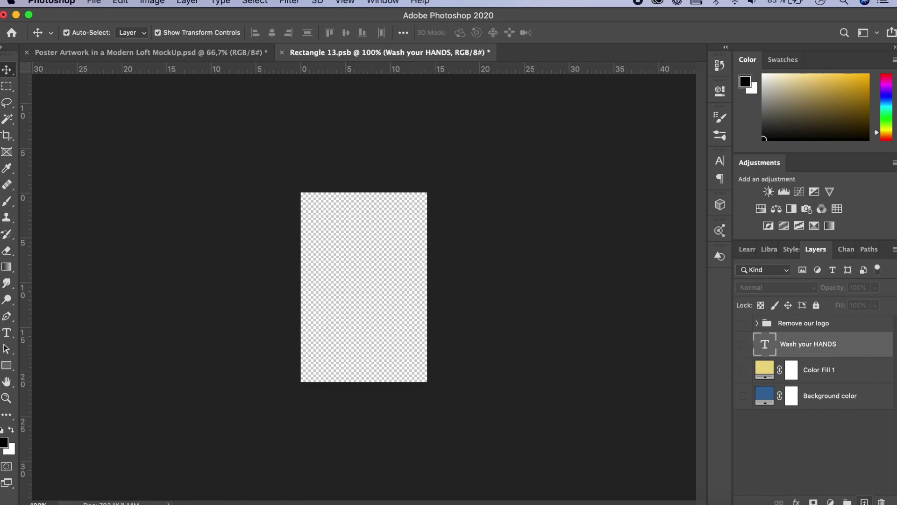
pyautogui.click(864, 501)
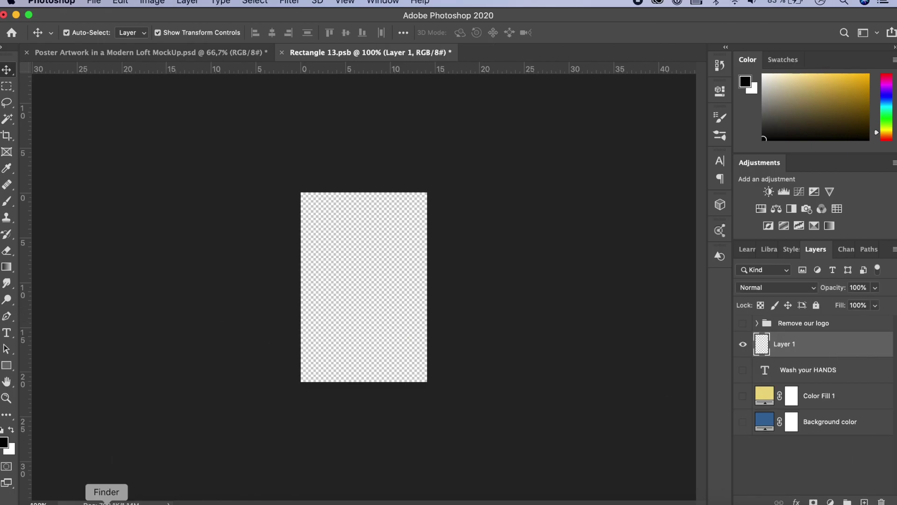
# - Place 2_base.jpg from the UNderwater magic folder as an embedded image and scale it to 7.06% to cover the whole poster
pyautogui.click(107, 502)
pyautogui.click(105, 417)
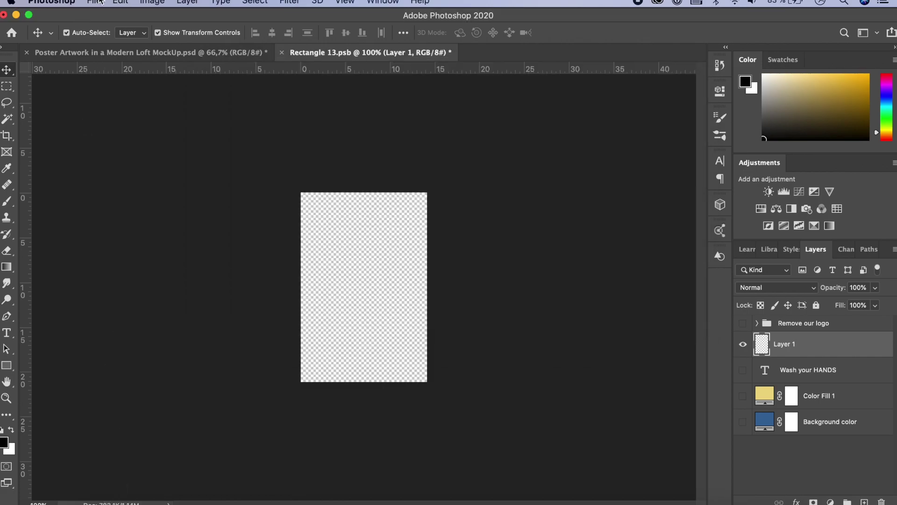
pyautogui.click(96, 2)
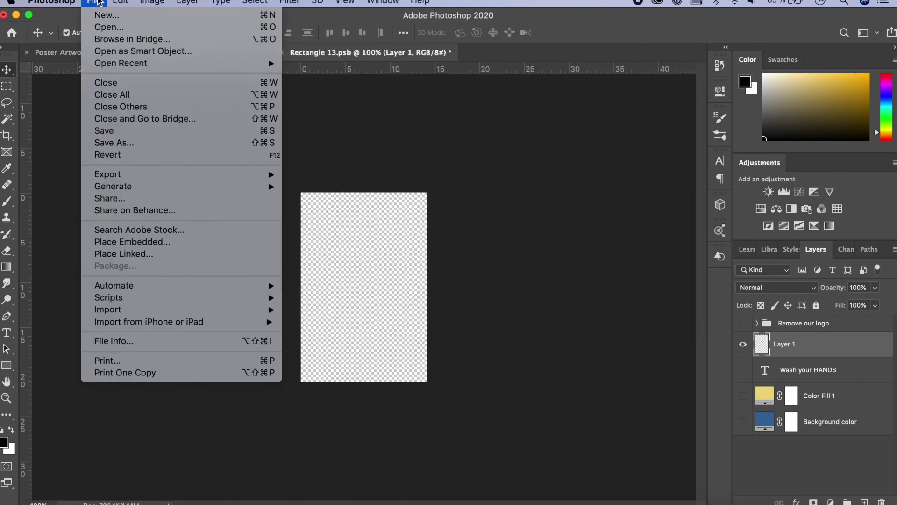
pyautogui.click(120, 242)
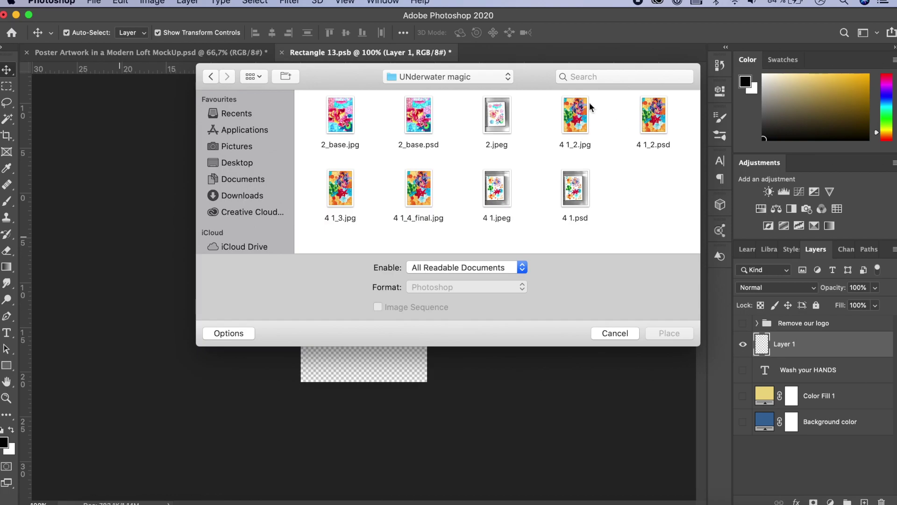
pyautogui.click(430, 116)
pyautogui.click(339, 126)
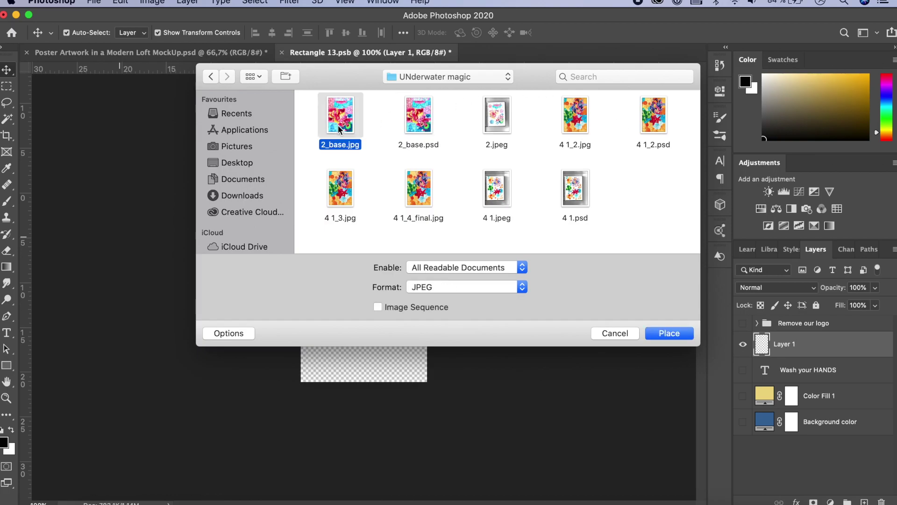
pyautogui.click(669, 333)
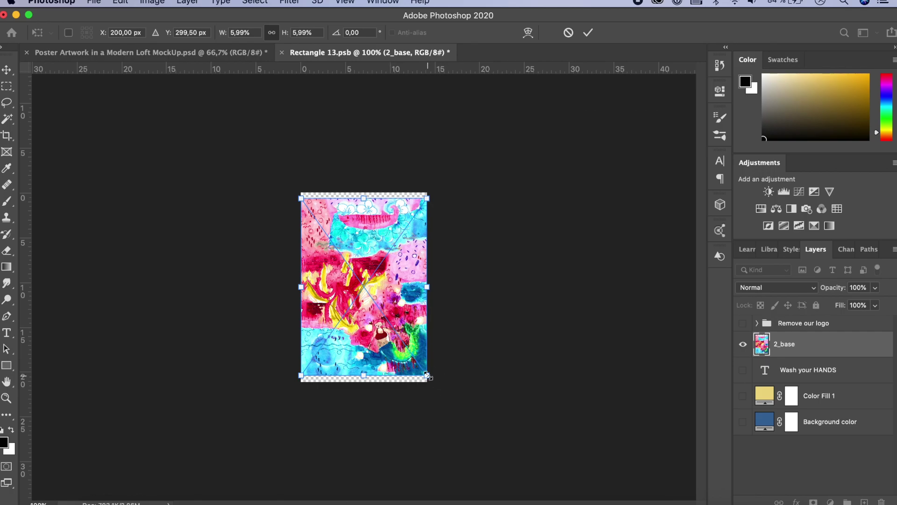
pyautogui.moveTo(427, 376); pyautogui.dragTo(438, 390)
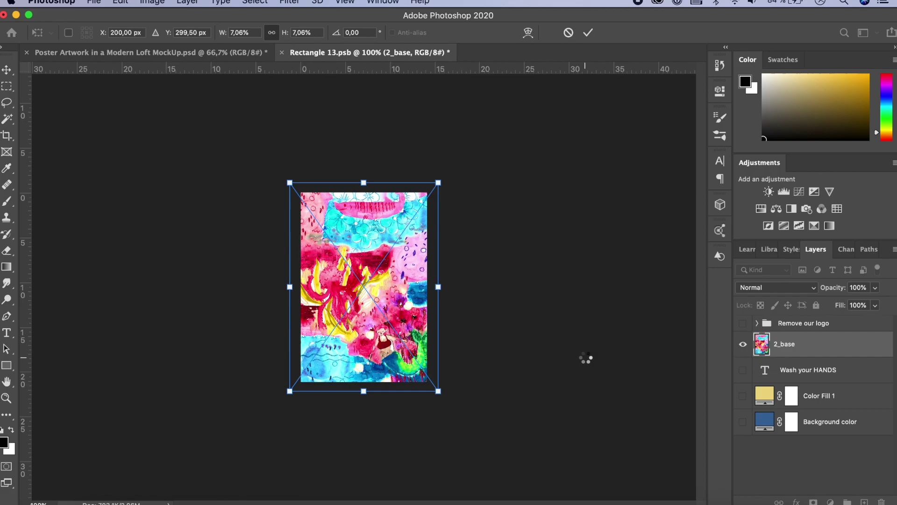
pyautogui.press('Return')
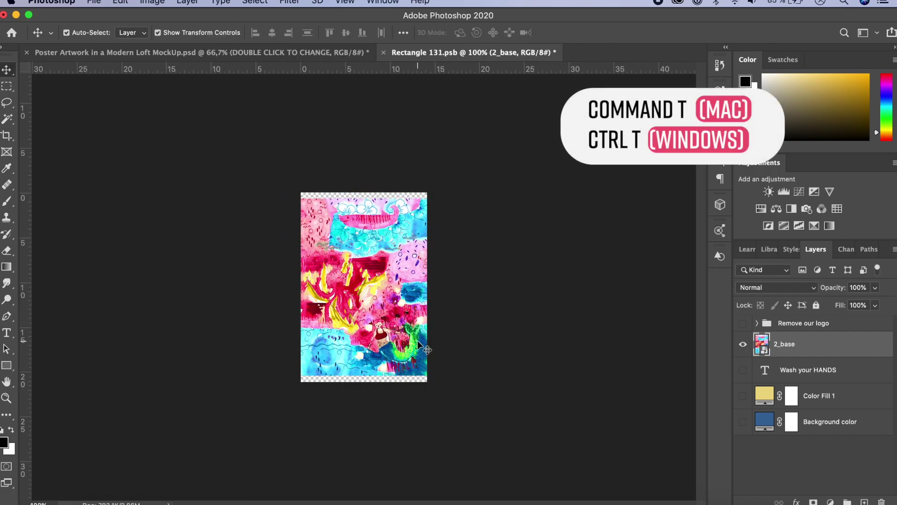
# - Scale the 2_base artwork to 8.29% so it covers the whole poster, save it and view the updated loft mockup
pyautogui.press('super+t')
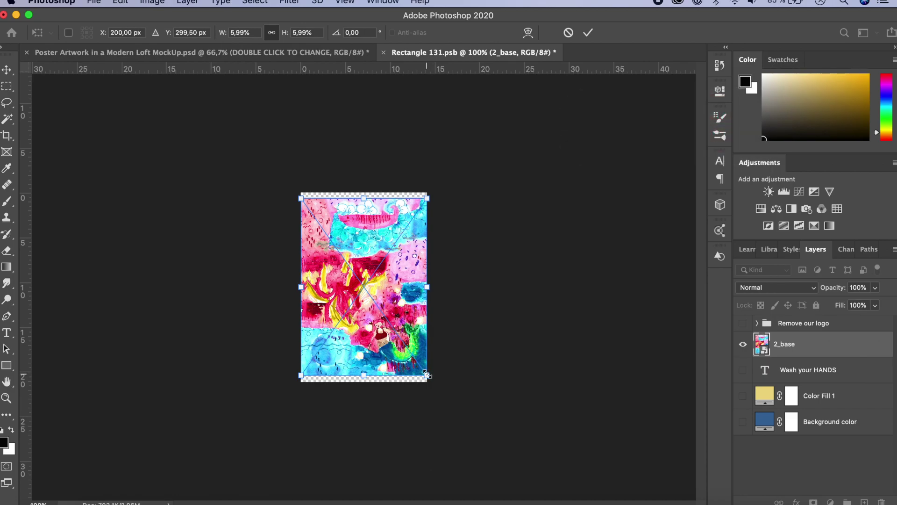
pyautogui.moveTo(427, 374); pyautogui.dragTo(459, 402)
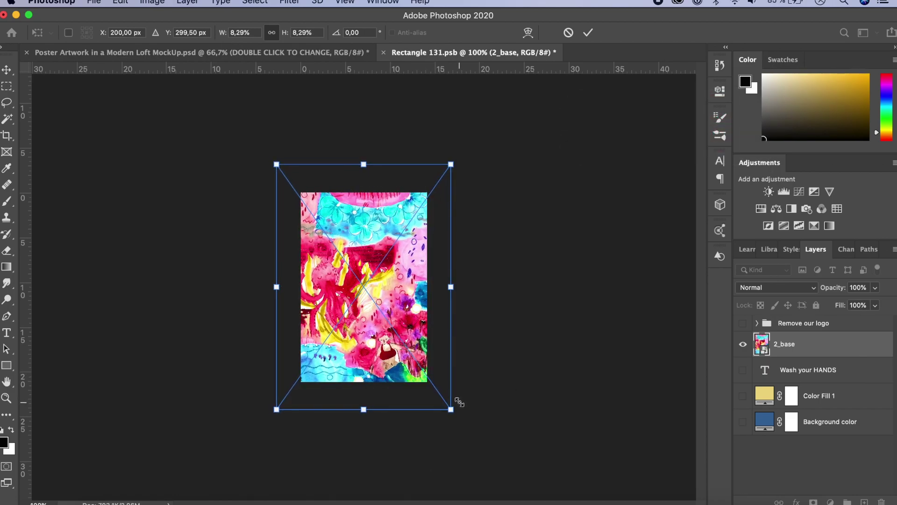
pyautogui.press('Return')
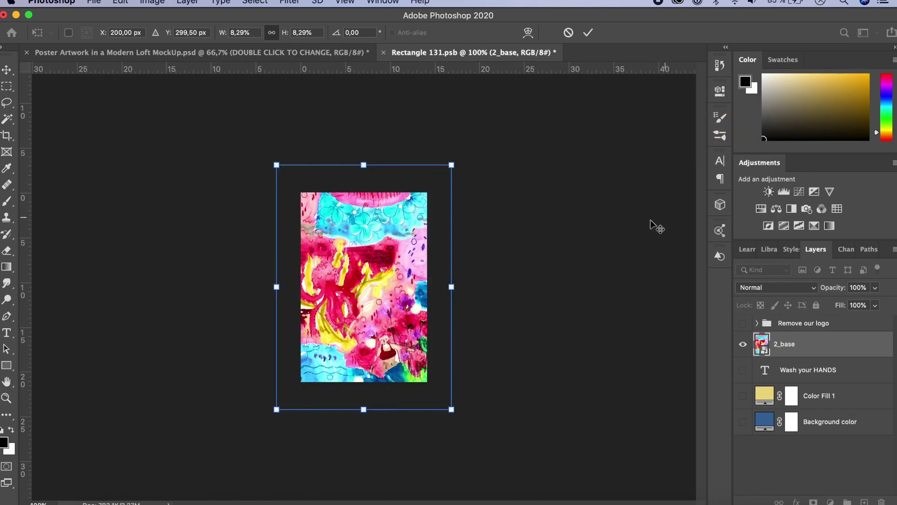
pyautogui.press('super+s')
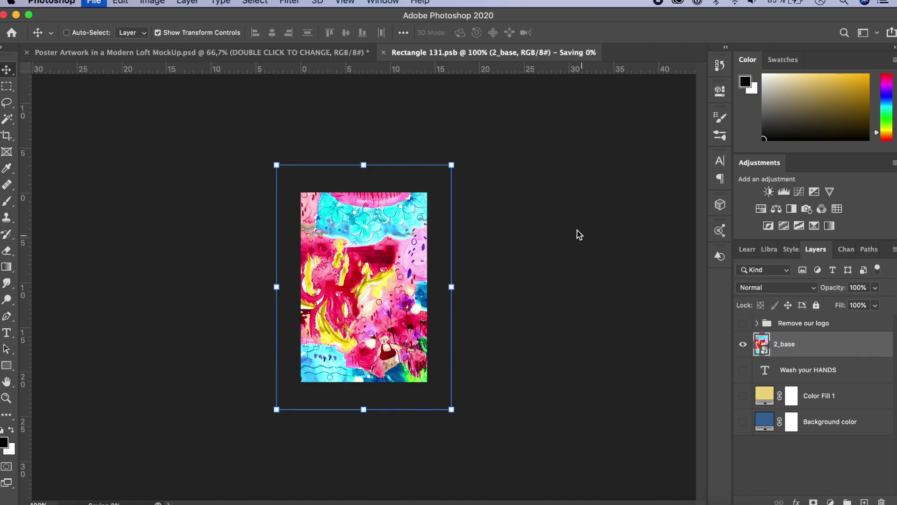
pyautogui.hotkey('ctrl', 'Tab')
pyautogui.click(660, 239)
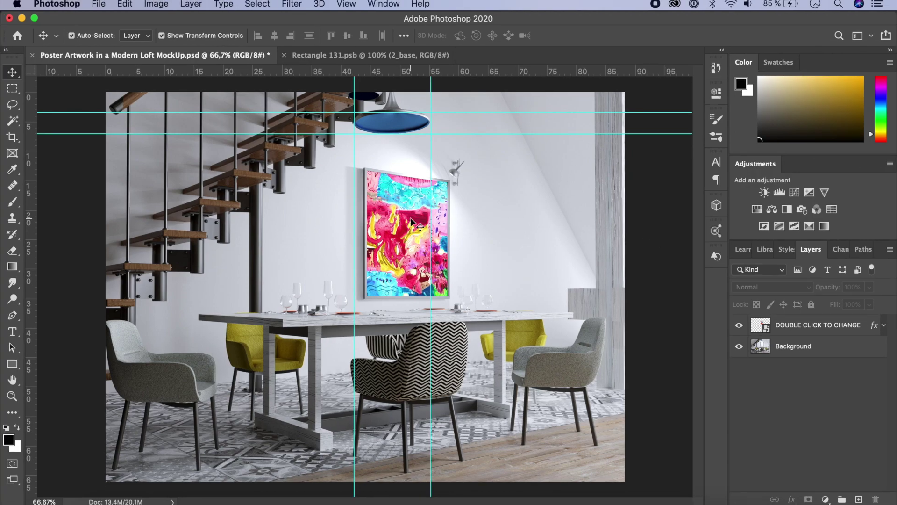
# - Add a Curves adjustment above 2_base in the poster artwork, lowering the white end and raising the black end of the curve
pyautogui.click(385, 52)
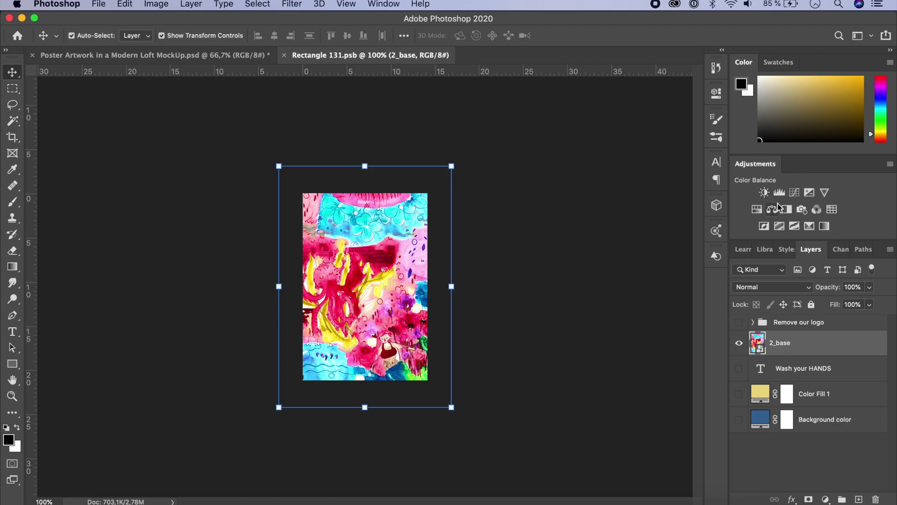
pyautogui.click(384, 4)
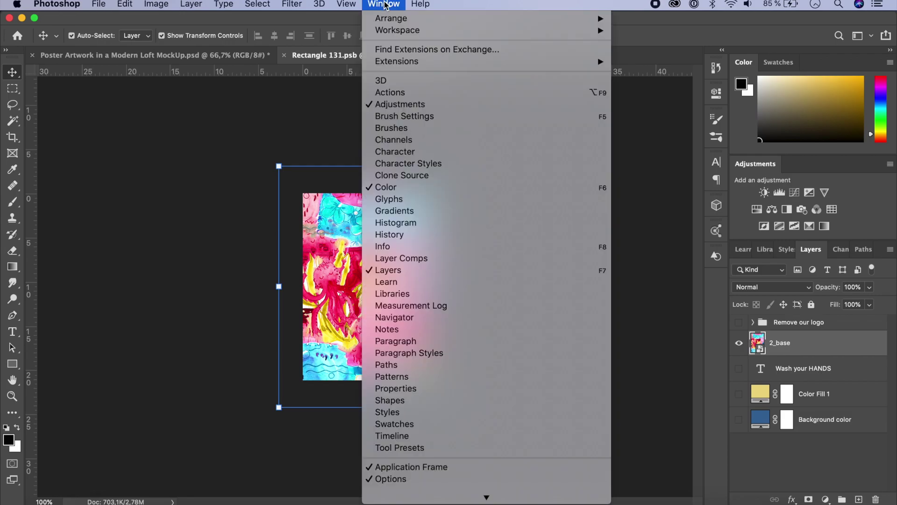
pyautogui.click(664, 192)
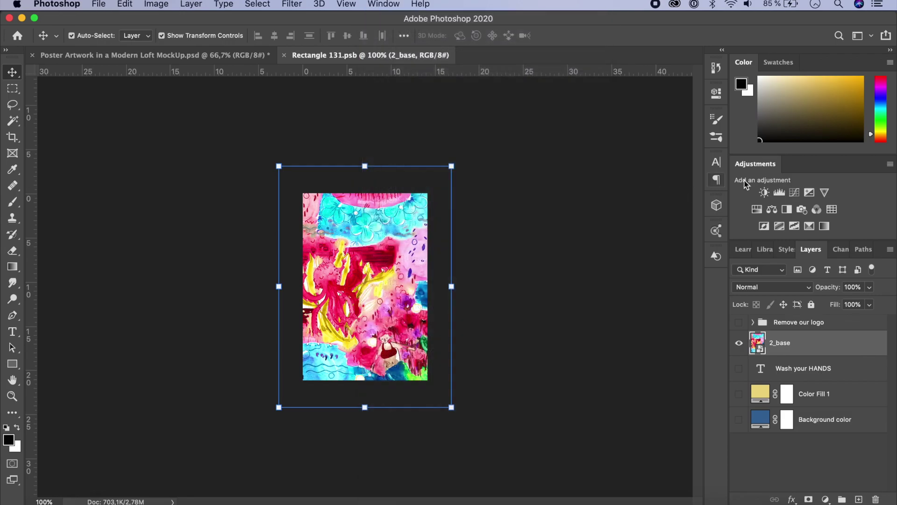
pyautogui.click(794, 193)
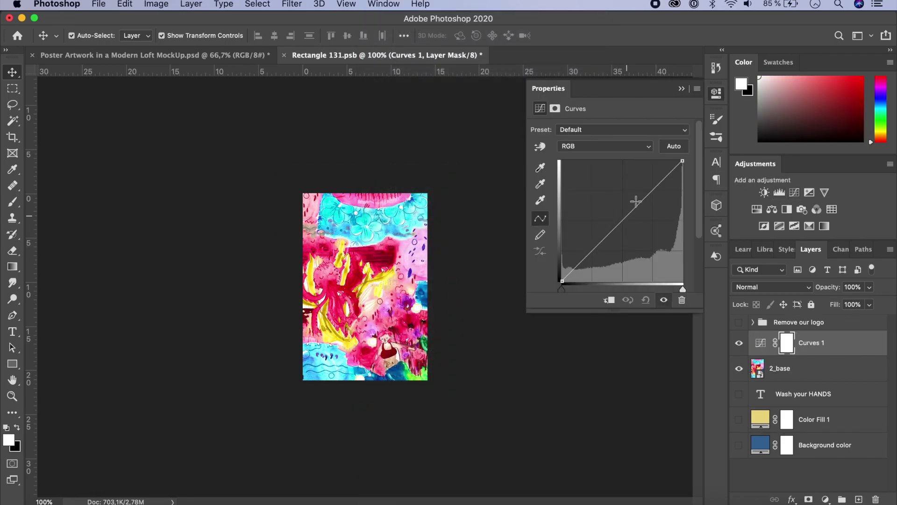
pyautogui.moveTo(681, 162); pyautogui.dragTo(683, 178)
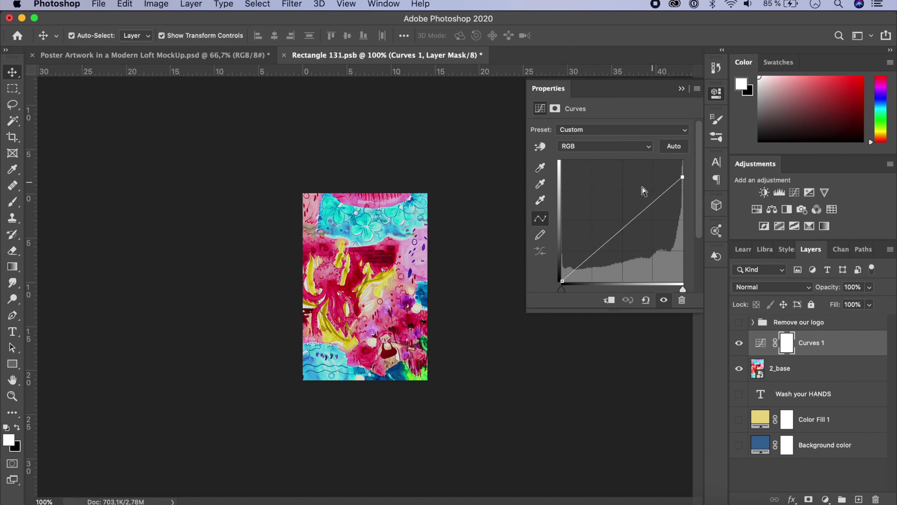
pyautogui.moveTo(562, 282); pyautogui.dragTo(563, 268)
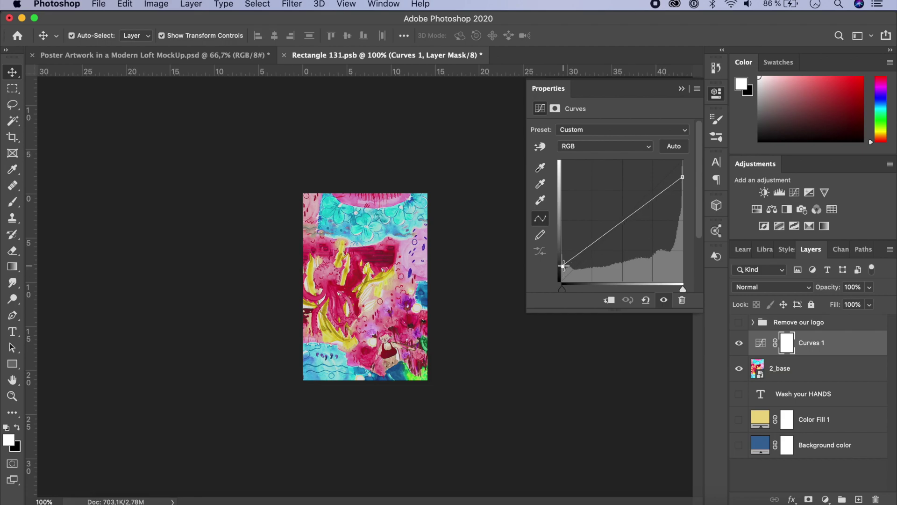
pyautogui.click(682, 89)
# - Save the Rectangle 131.psb artwork and check the poster in the loft mockup
pyautogui.click(557, 327)
pyautogui.press('super+s')
pyautogui.click(216, 60)
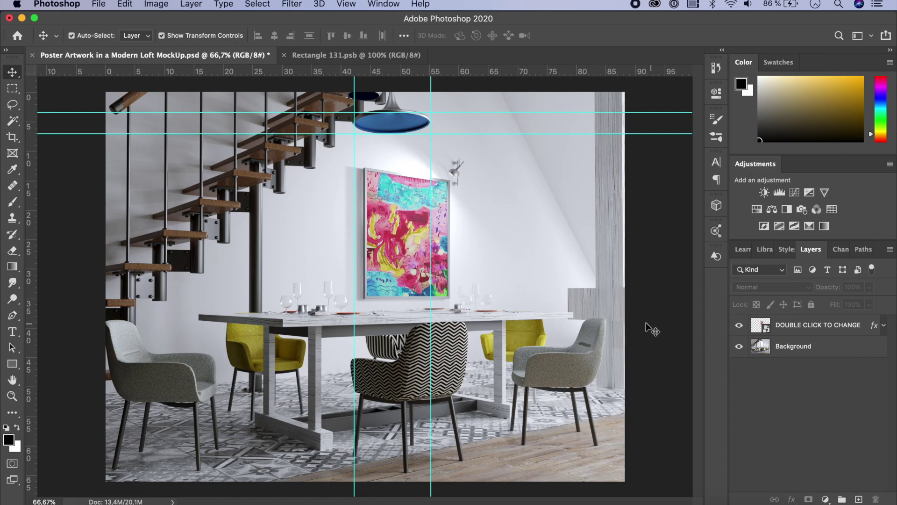
# - Switch to Finder, extract the Folded-TShirt mockup archive in the MOckups folder and open Folded-TShirt-Mockup-Template-vol2.psd in Photoshop
pyautogui.press('super+Tab')
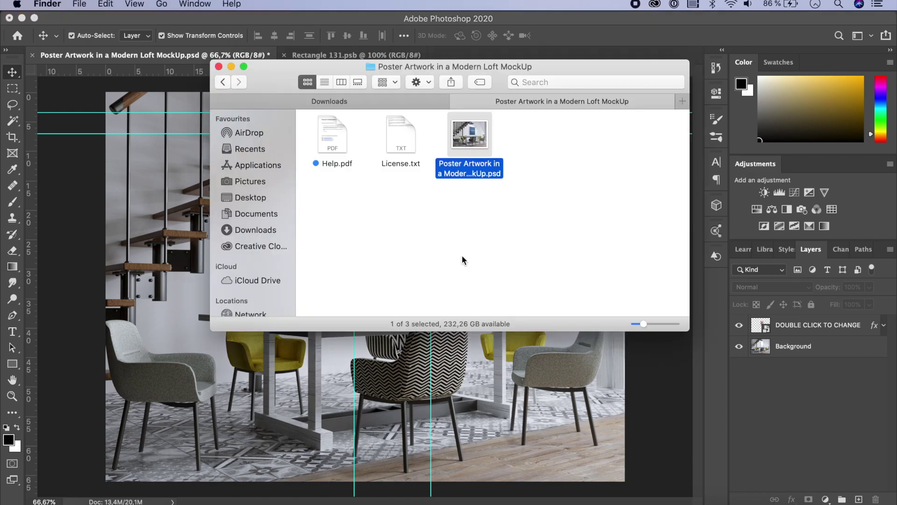
pyautogui.click(227, 82)
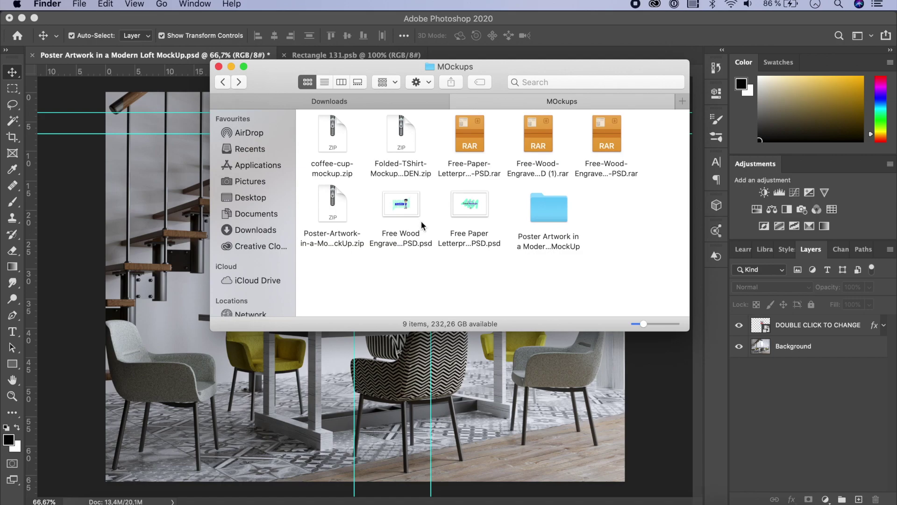
pyautogui.doubleClick(408, 168)
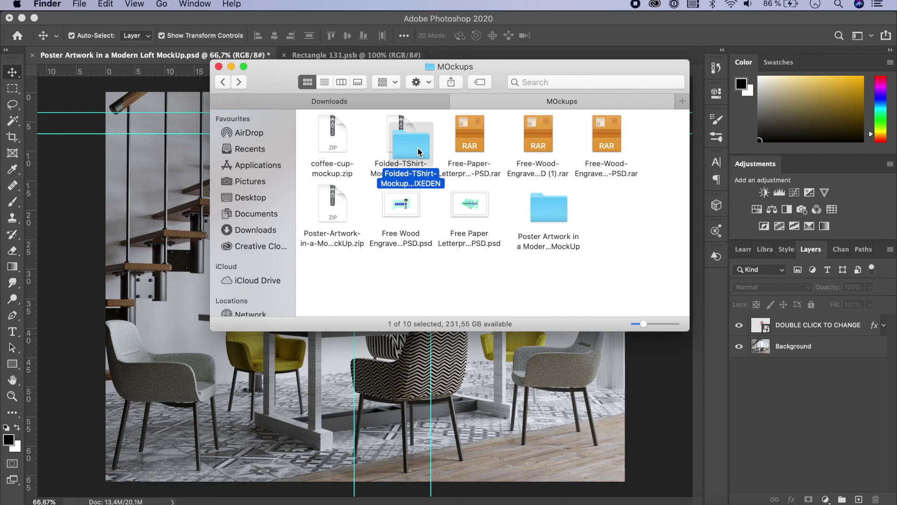
pyautogui.doubleClick(419, 151)
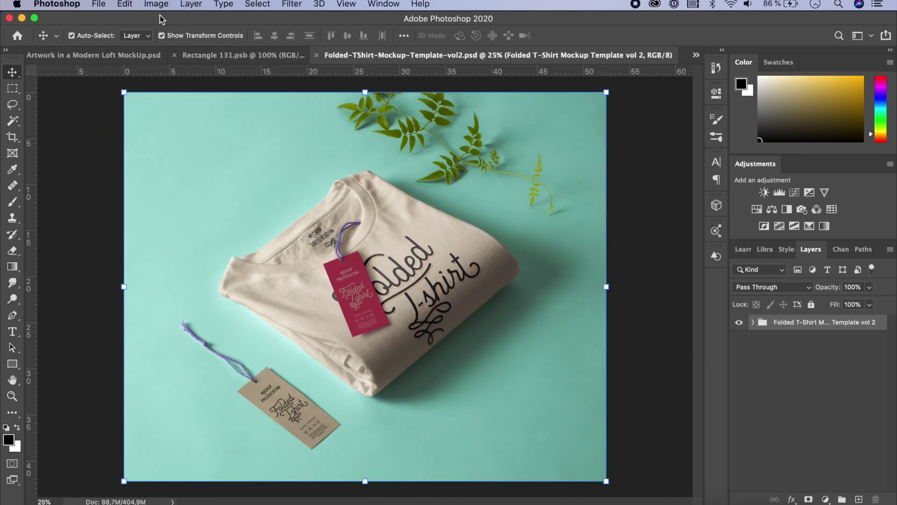
# - Close Rectangle 131.psb and the loft poster mockup, keeping only the folded T-shirt template open with no layer selected
pyautogui.click(175, 55)
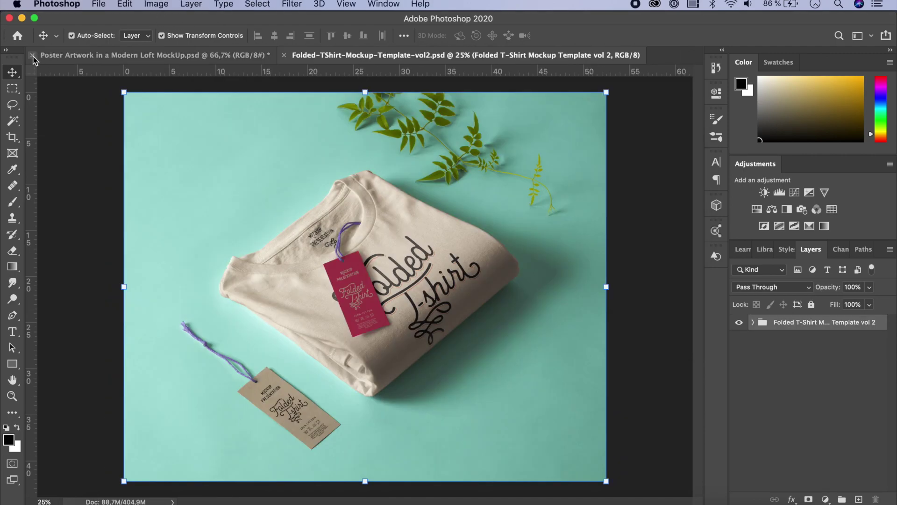
pyautogui.click(32, 56)
pyautogui.click(399, 188)
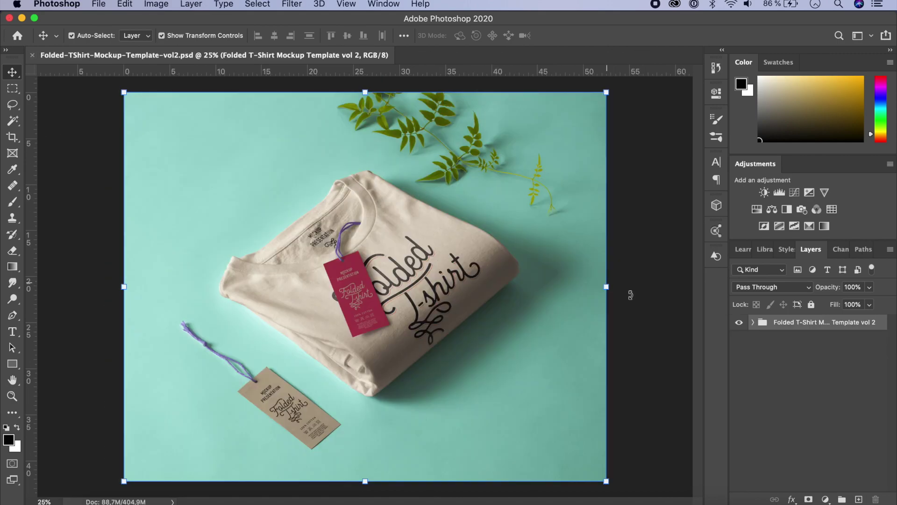
pyautogui.click(668, 319)
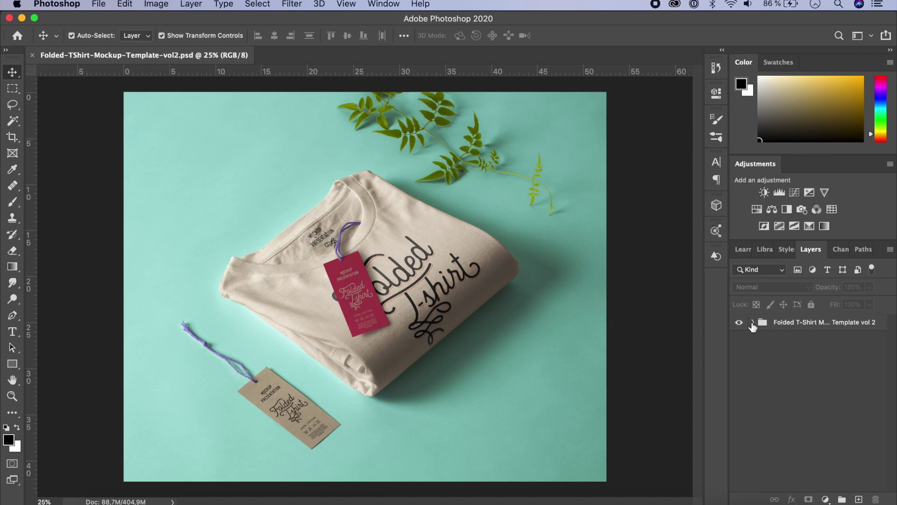
# - Expand the Folded T-Shirt group and toggle its design, shape and Shirt COLOR layers to examine what each one controls
pyautogui.click(753, 324)
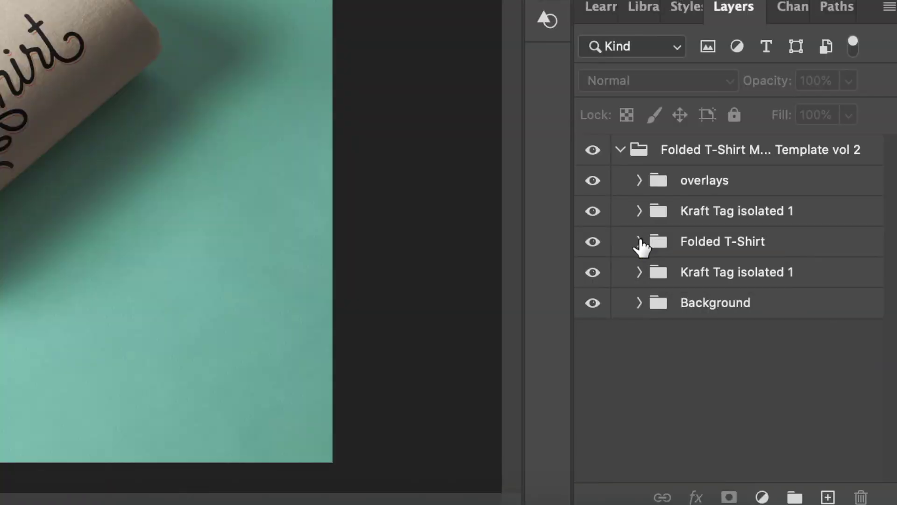
pyautogui.click(640, 242)
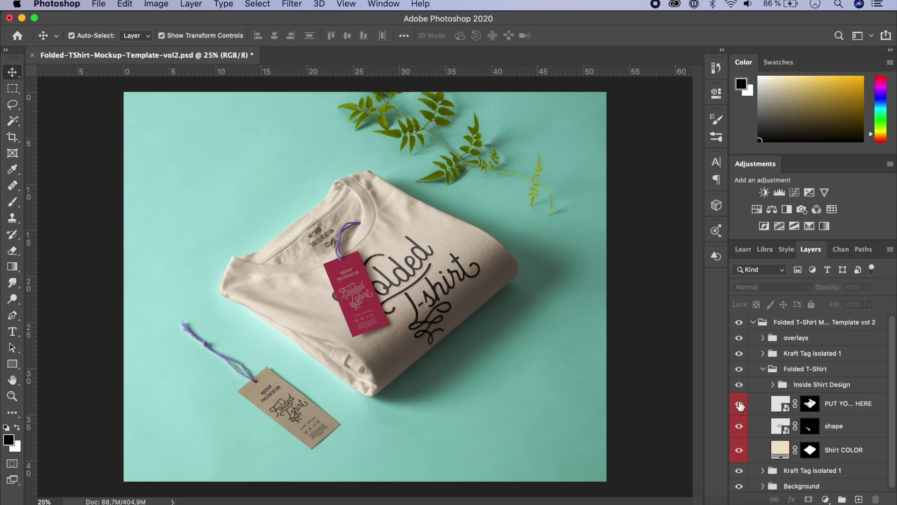
pyautogui.click(740, 404)
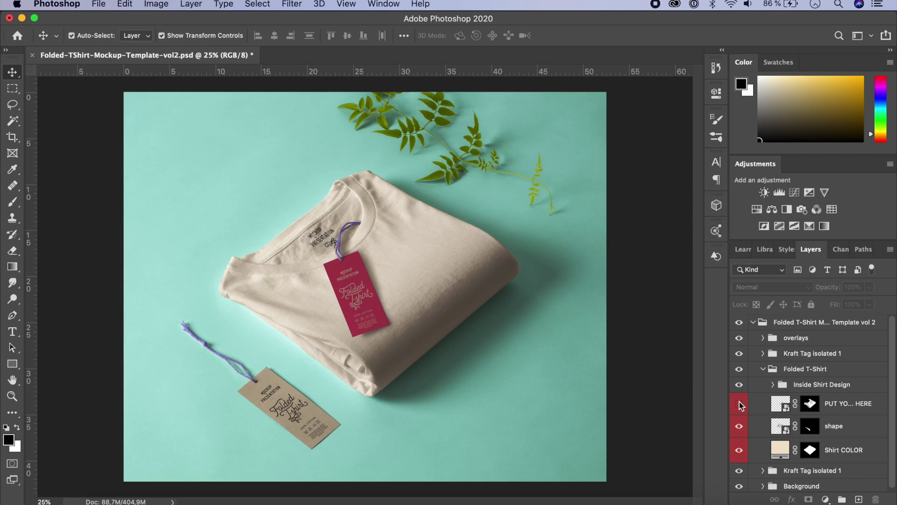
pyautogui.click(740, 404)
pyautogui.click(739, 427)
pyautogui.click(739, 427)
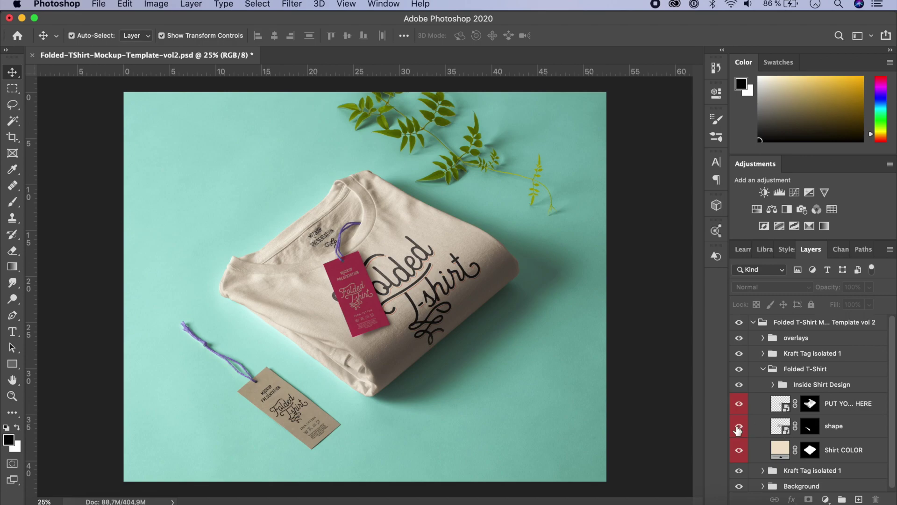
pyautogui.click(741, 452)
pyautogui.click(739, 452)
pyautogui.click(739, 453)
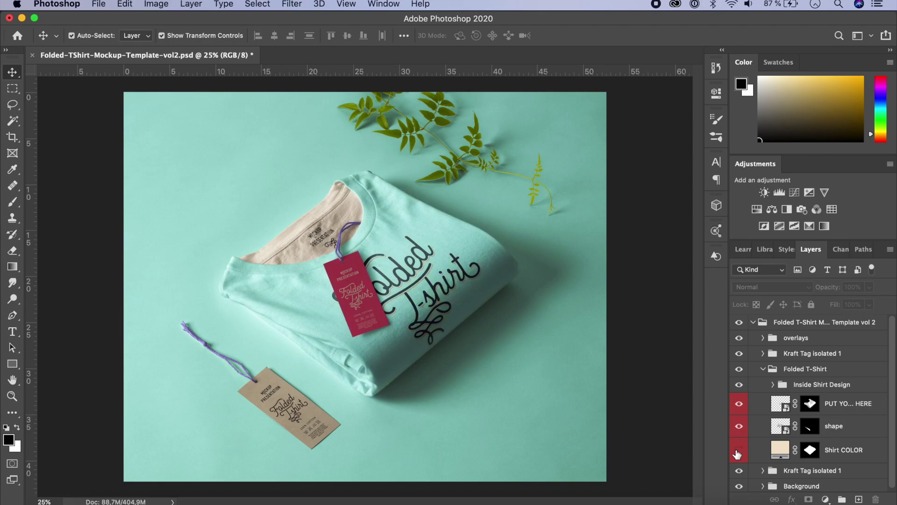
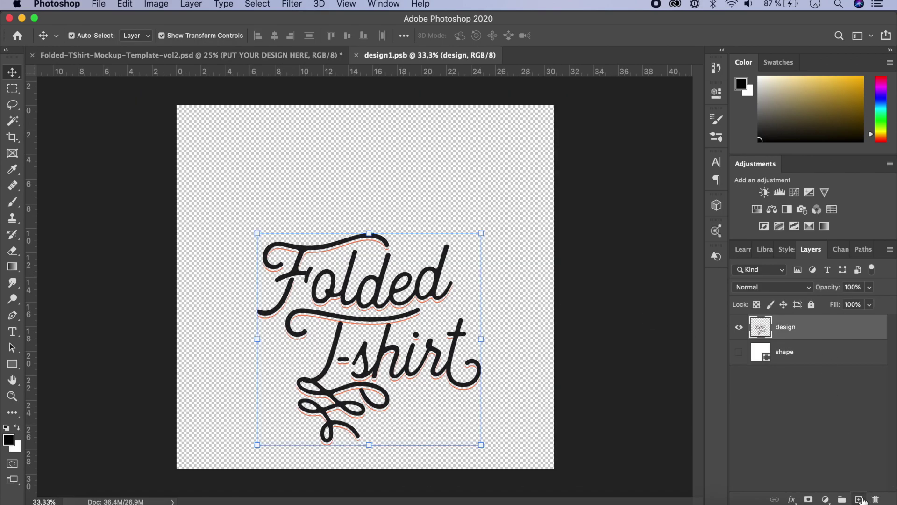
# - Hide the design layer in design1.psb and add the two-line text BLOODY MURDER on a new layer above it
pyautogui.click(859, 499)
pyautogui.click(739, 352)
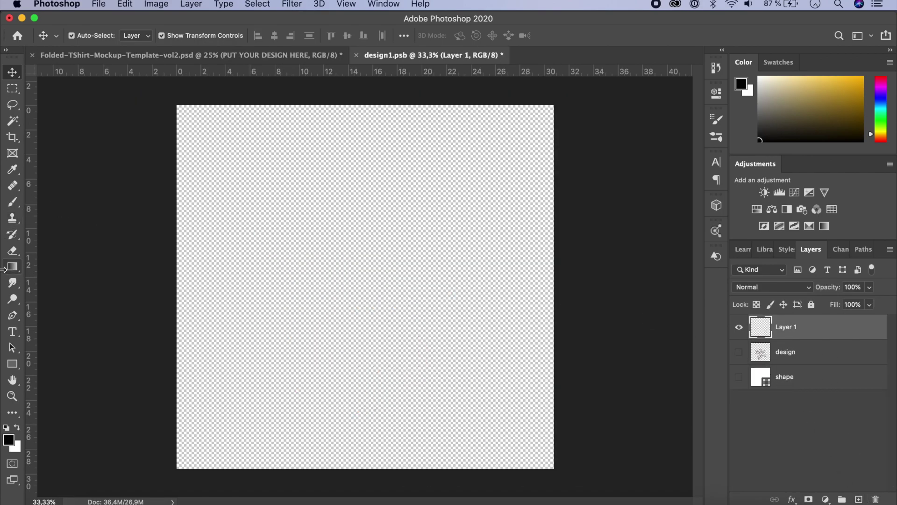
pyautogui.click(12, 332)
pyautogui.click(342, 229)
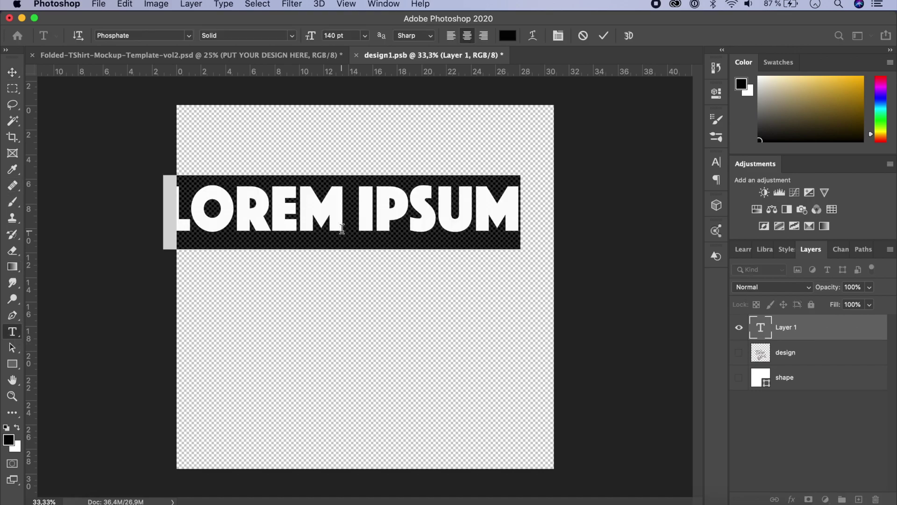
pyautogui.write('BLOODY')
pyautogui.press('Return')
pyautogui.write('MURDER')
pyautogui.press('super+Return')
pyautogui.press('v')
# - Recolor the word BLOODY in the text layer to a pale yellow
pyautogui.doubleClick(387, 239)
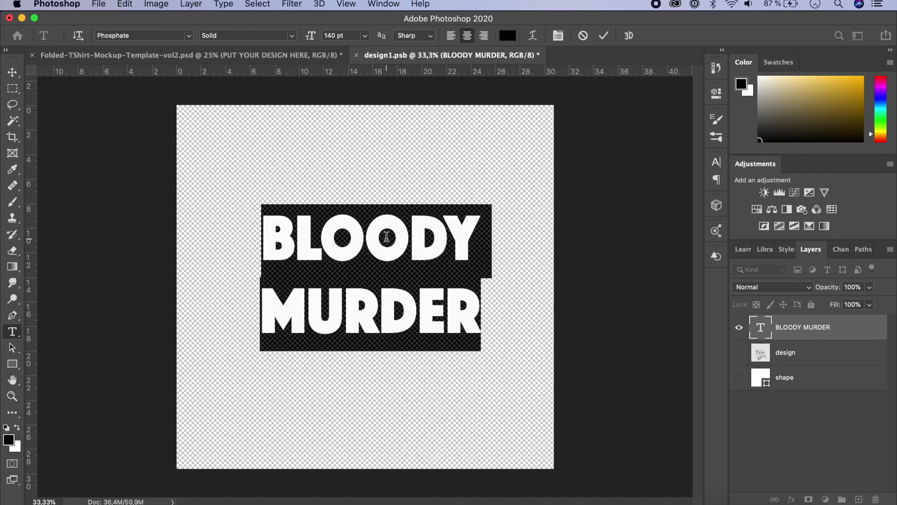
pyautogui.click(481, 286)
pyautogui.moveTo(473, 234); pyautogui.dragTo(254, 239)
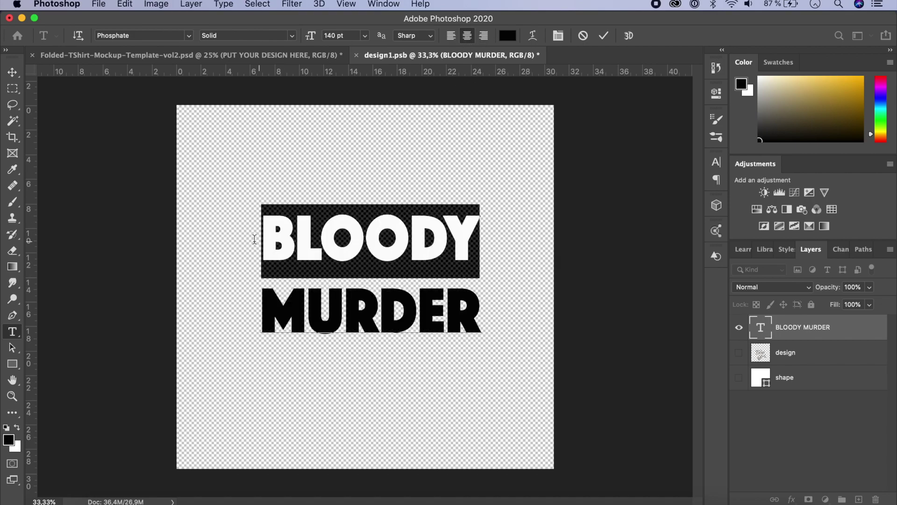
pyautogui.click(508, 36)
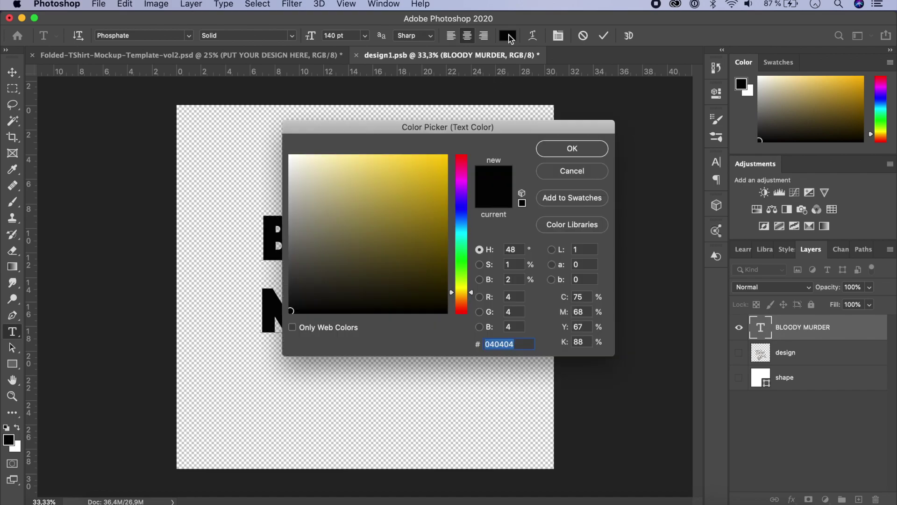
pyautogui.click(424, 219)
pyautogui.moveTo(422, 217); pyautogui.dragTo(395, 188)
pyautogui.press('Return')
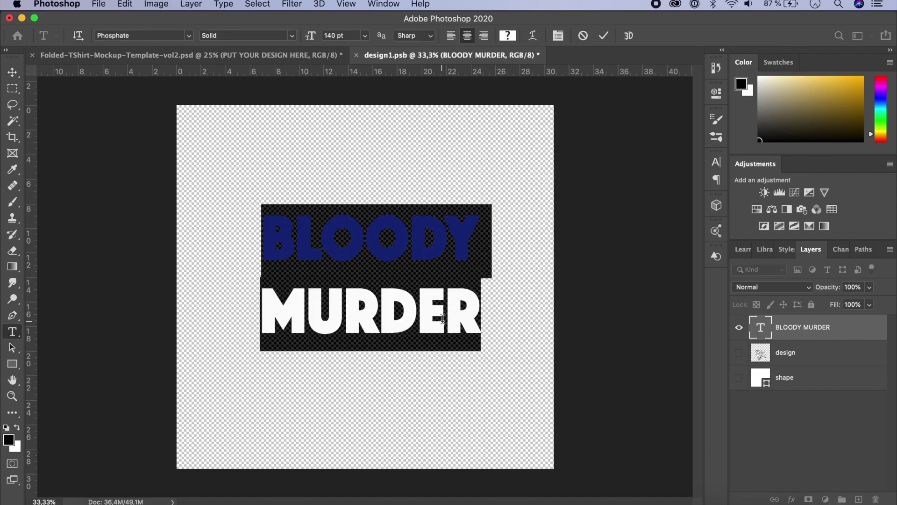
# - Set the color of the word MURDER to dark gray #1a1a19
pyautogui.doubleClick(411, 312)
pyautogui.click(508, 36)
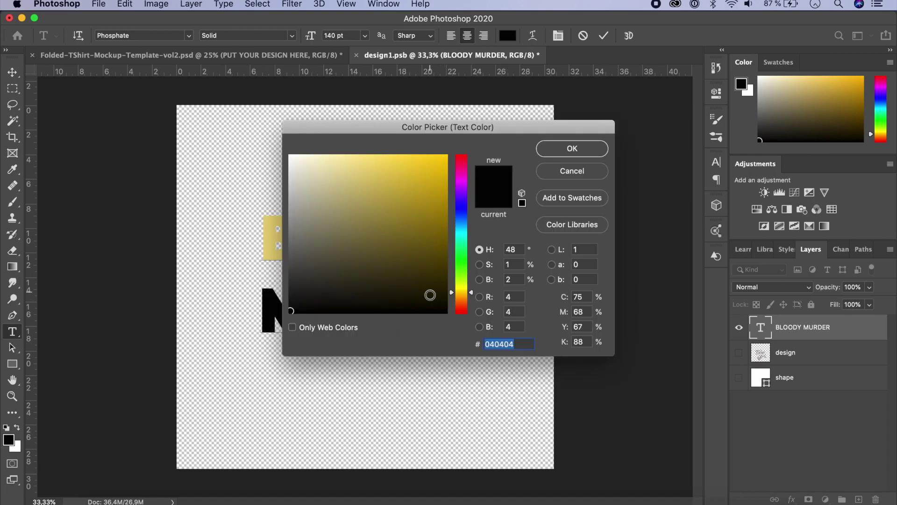
pyautogui.click(572, 148)
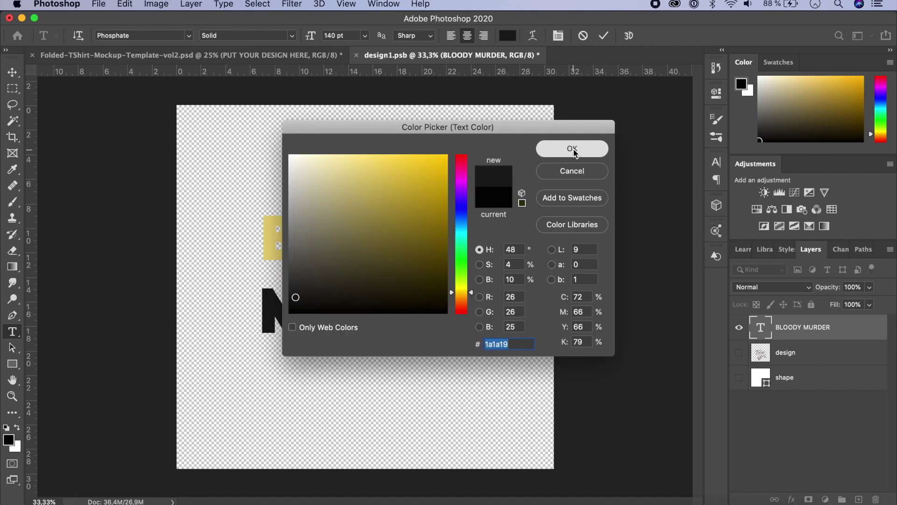
pyautogui.press('Escape')
# - Scale the BLOODY MURDER text up to about 137%, save design1.psb and return to the T-shirt mockup
pyautogui.press('v')
pyautogui.click(457, 312)
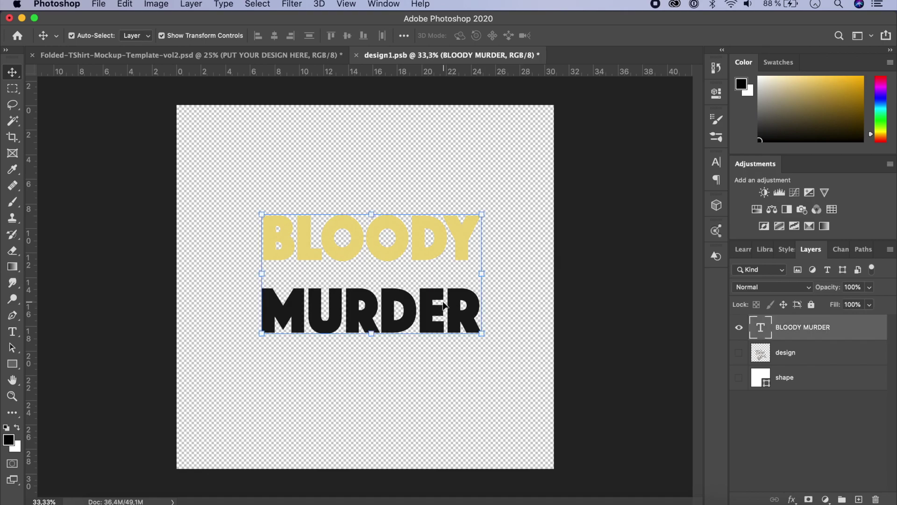
pyautogui.click(481, 334)
pyautogui.moveTo(481, 333); pyautogui.dragTo(522, 390)
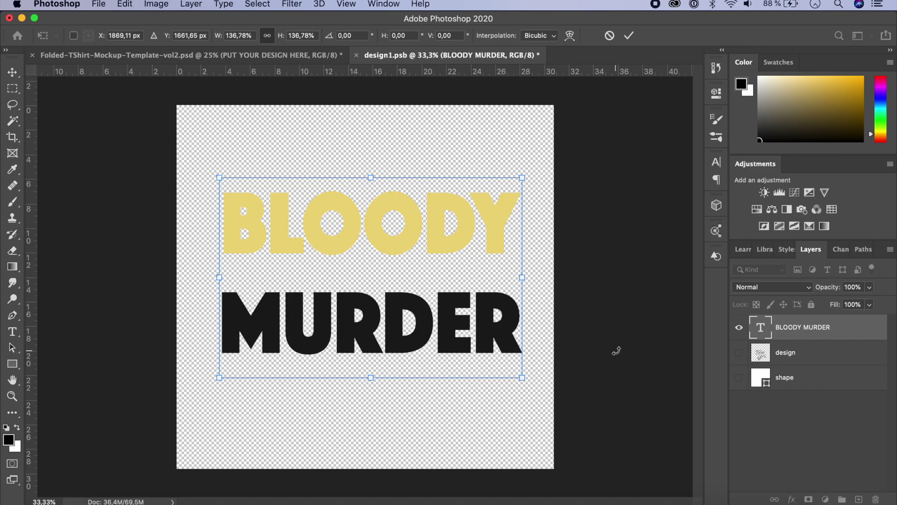
pyautogui.press('Return')
pyautogui.press('super+s')
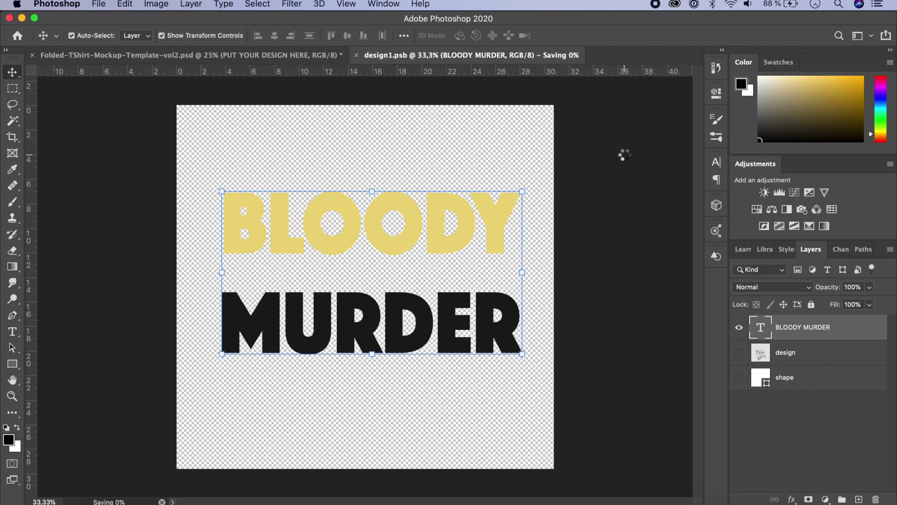
pyautogui.click(269, 55)
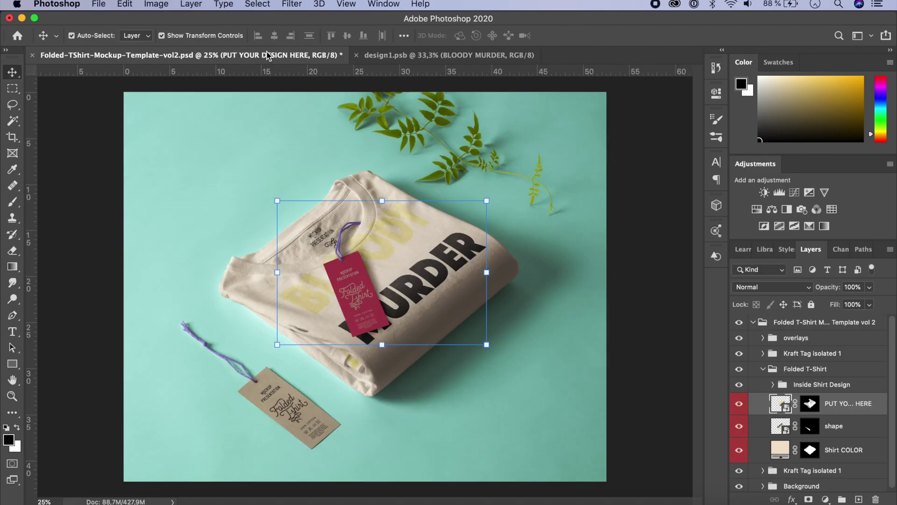
pyautogui.click(602, 302)
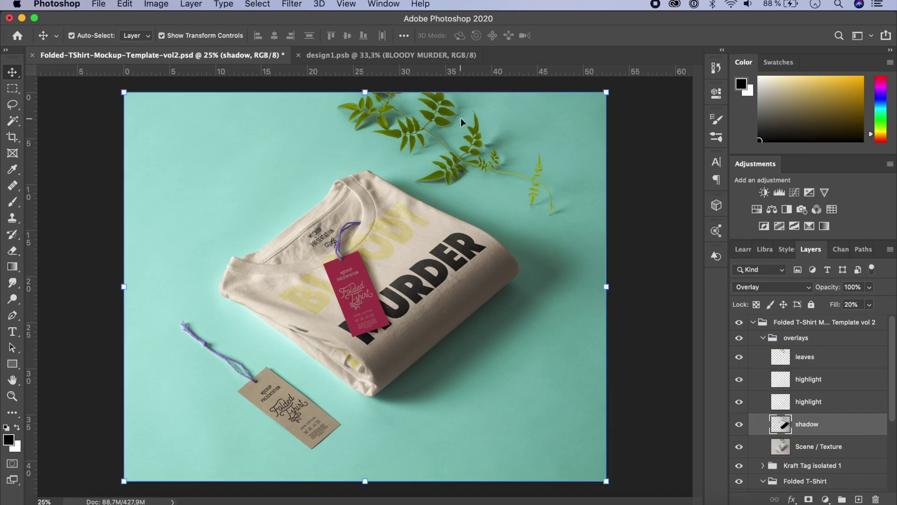
# - Recolor the word BLOODY in design1.psb to a stronger yellow, about #efd25e
pyautogui.click(447, 57)
pyautogui.doubleClick(398, 211)
pyautogui.moveTo(520, 223); pyautogui.dragTo(215, 234)
pyautogui.click(509, 36)
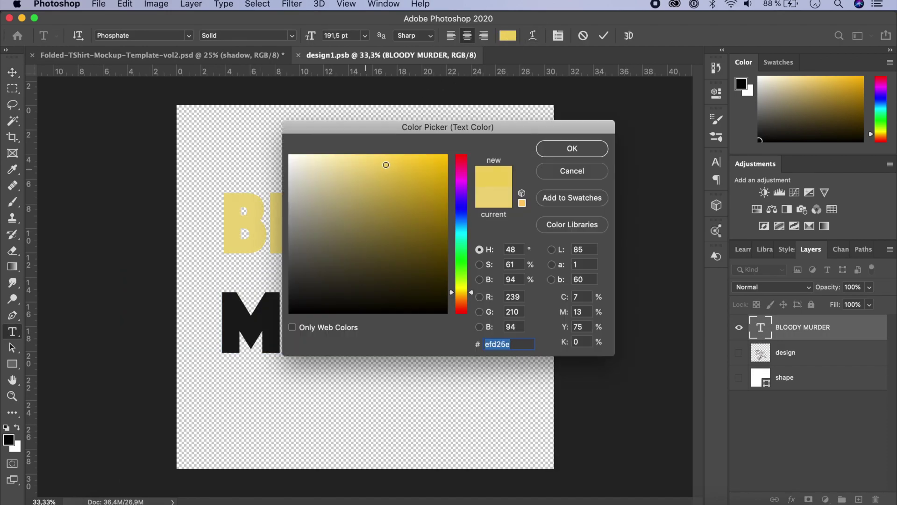
pyautogui.click(586, 144)
# - Shrink the BLOODY MURDER text to about 173 pt, move it lower, save design1.psb and check it on the mockup
pyautogui.click(14, 74)
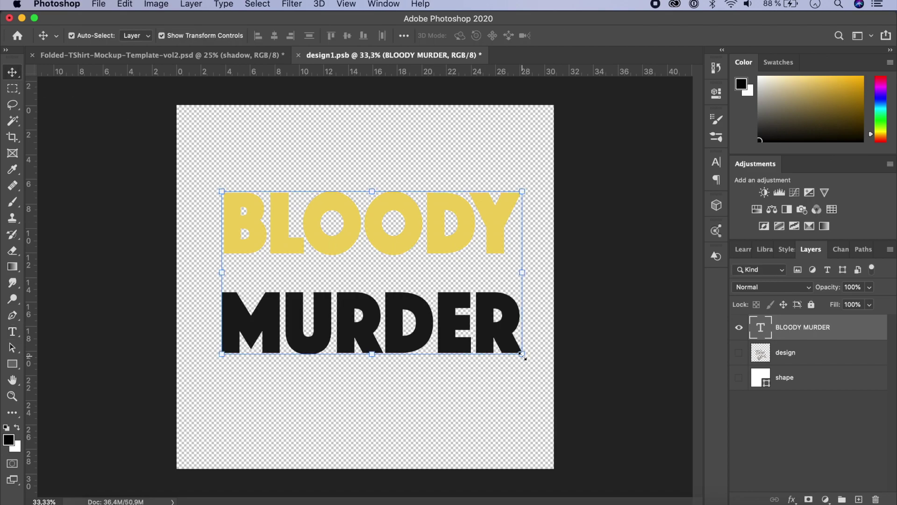
pyautogui.moveTo(522, 356)
pyautogui.mouseDown()
pyautogui.moveTo(518, 310)
pyautogui.moveTo(521, 366)
pyautogui.mouseUp()
pyautogui.moveTo(493, 330); pyautogui.dragTo(477, 355)
pyautogui.press('super+s')
pyautogui.click(563, 190)
pyautogui.click(200, 56)
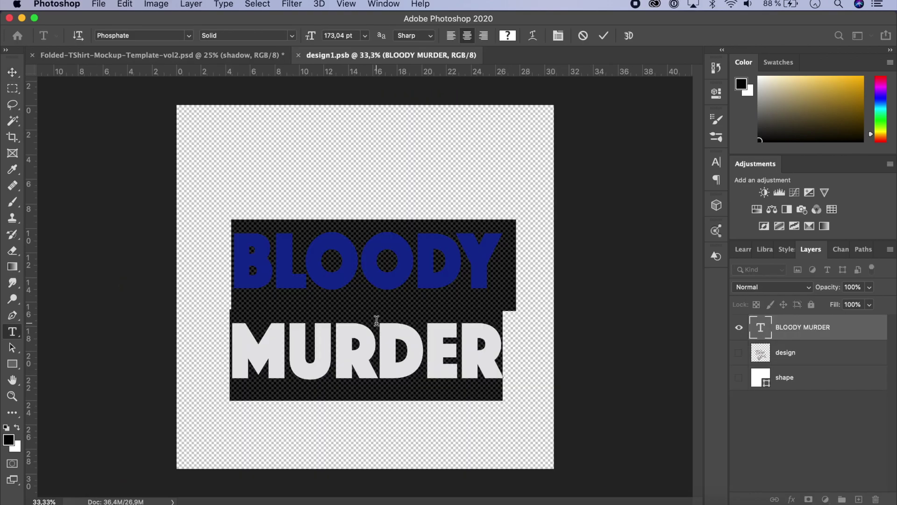
# - Cut the word MURDER out of the two-line text and paste it into its own text layer
pyautogui.click(286, 337)
pyautogui.doubleClick(282, 343)
pyautogui.press('cmd+c')
pyautogui.press('BackSpace')
pyautogui.click(40, 77)
pyautogui.click(305, 339)
pyautogui.press('cmd+v')
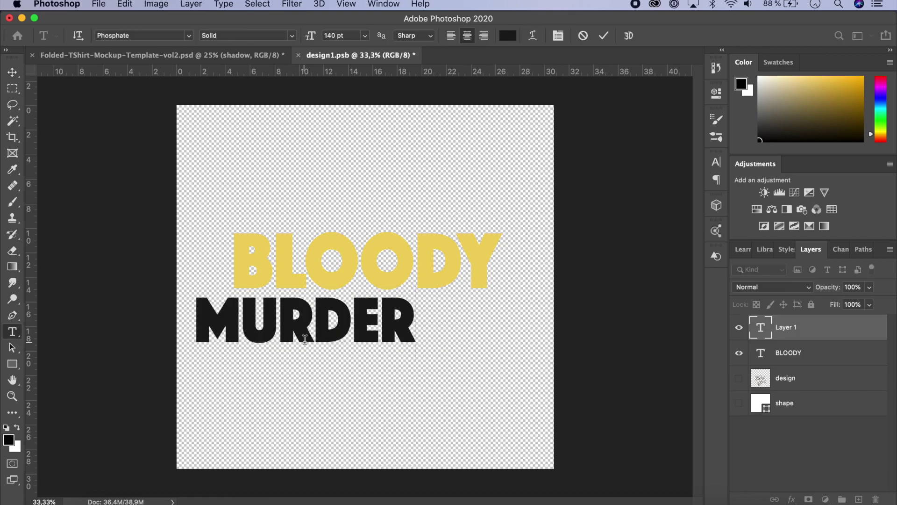
pyautogui.press('cmd+Return')
# - Place the MURDER text below BLOODY and set its font size to 170 pt
pyautogui.moveTo(354, 342); pyautogui.dragTo(414, 343)
pyautogui.doubleClick(414, 339)
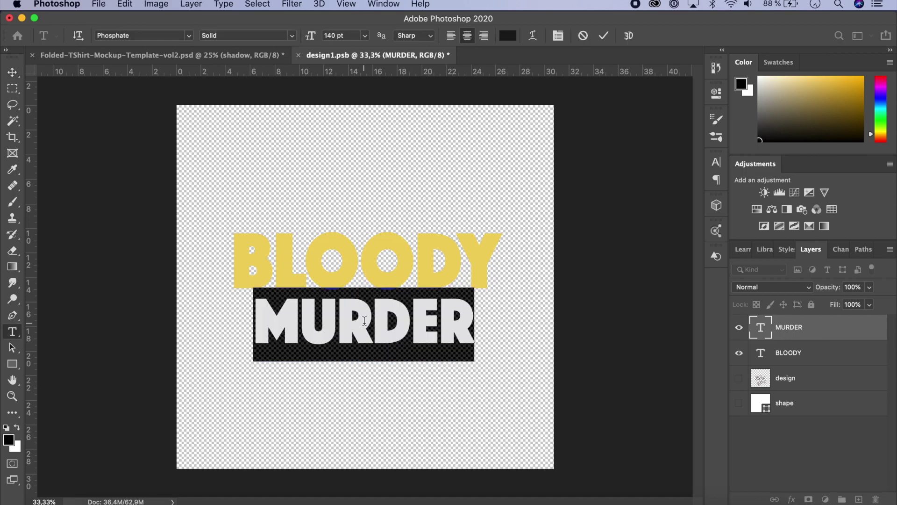
pyautogui.write('140')
pyautogui.press('Return')
pyautogui.write('1')
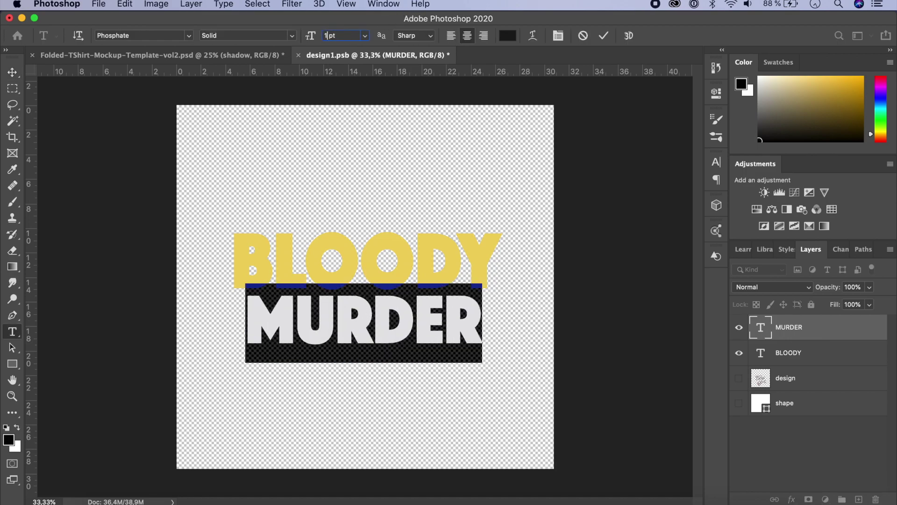
pyautogui.write('70')
pyautogui.press('Return')
# - Align MURDER closely beneath BLOODY at its left edge, then save and close design1.psb
pyautogui.press('Escape')
pyautogui.press('v')
pyautogui.moveTo(403, 335); pyautogui.dragTo(405, 344)
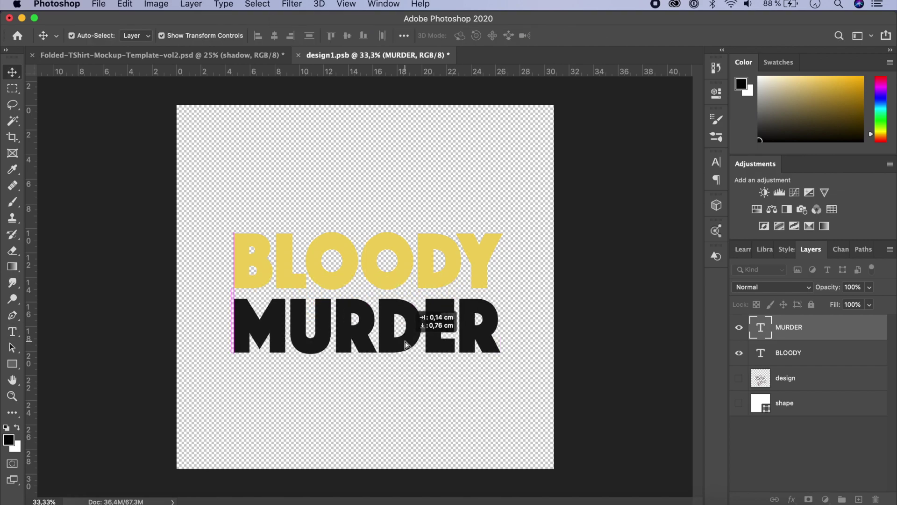
pyautogui.press('super+s')
pyautogui.hotkey('ctrl', 'Tab')
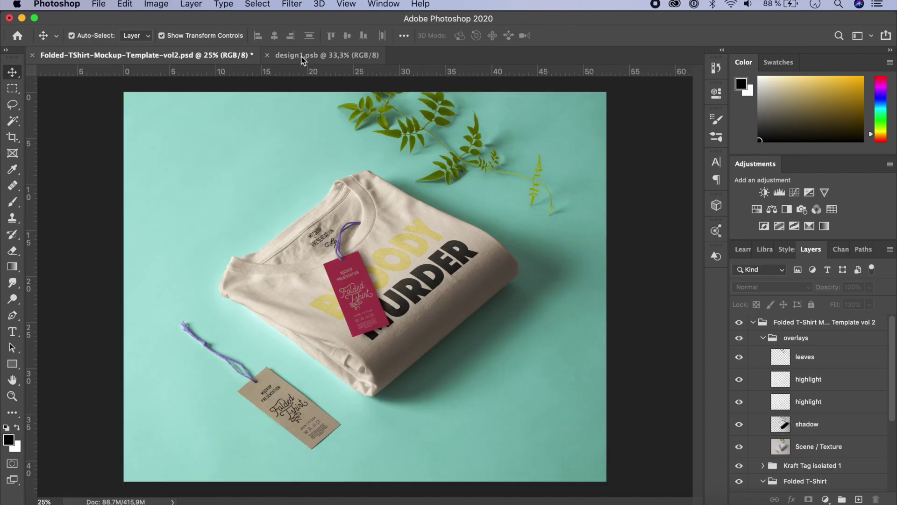
pyautogui.click(270, 55)
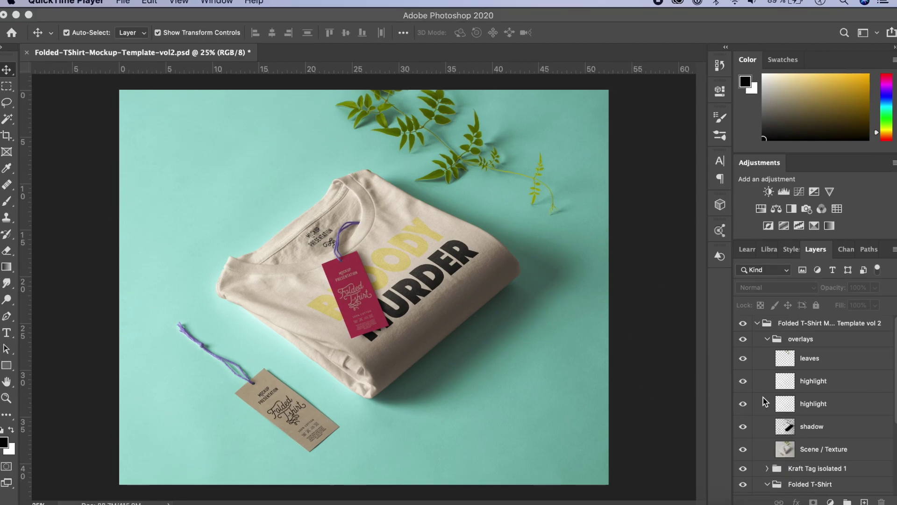
# - Try a brown #705120 fill on the main Shirt COLOR layer and cancel the color change
pyautogui.click(768, 339)
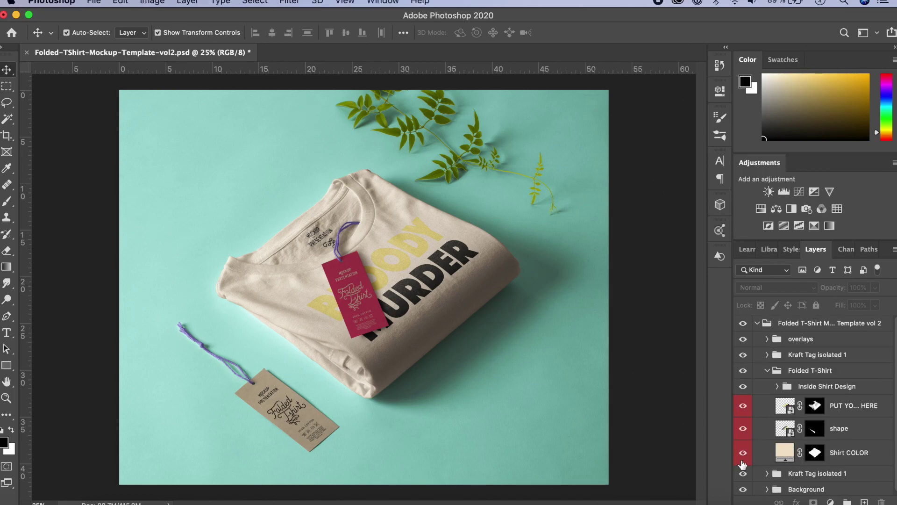
pyautogui.doubleClick(784, 456)
pyautogui.moveTo(411, 252); pyautogui.dragTo(402, 243)
pyautogui.moveTo(506, 130); pyautogui.dragTo(740, 173)
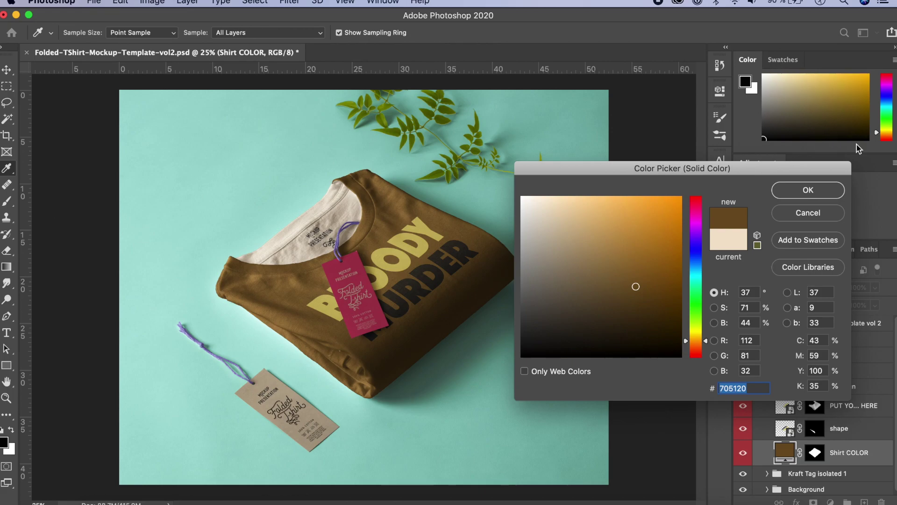
pyautogui.click(819, 214)
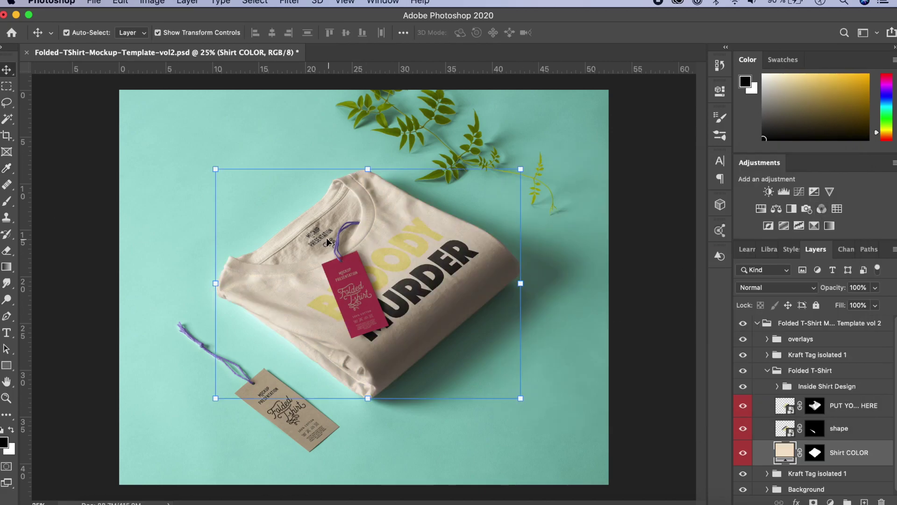
# - Examine the Inside Shirt Design group by toggling its design layer and inspecting the design2.psb smart object, then collapse the groups
pyautogui.click(778, 386)
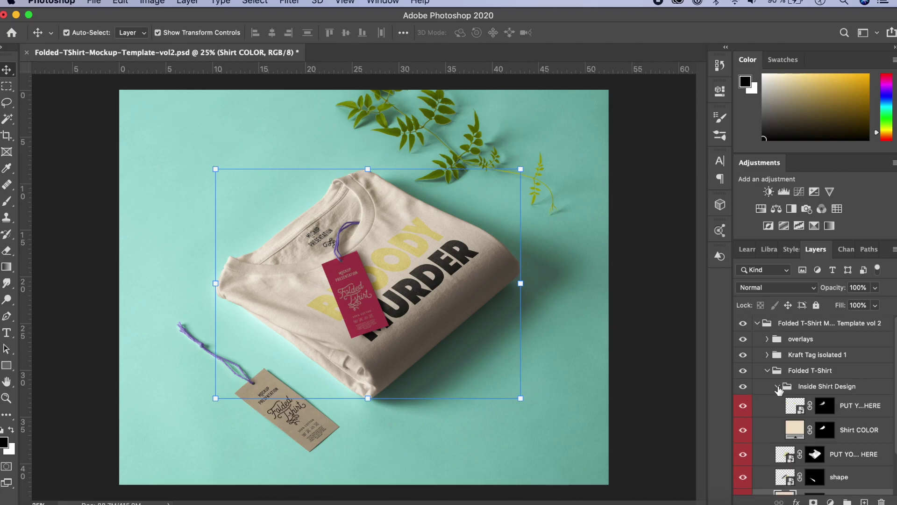
pyautogui.scroll(-3, 778, 390)
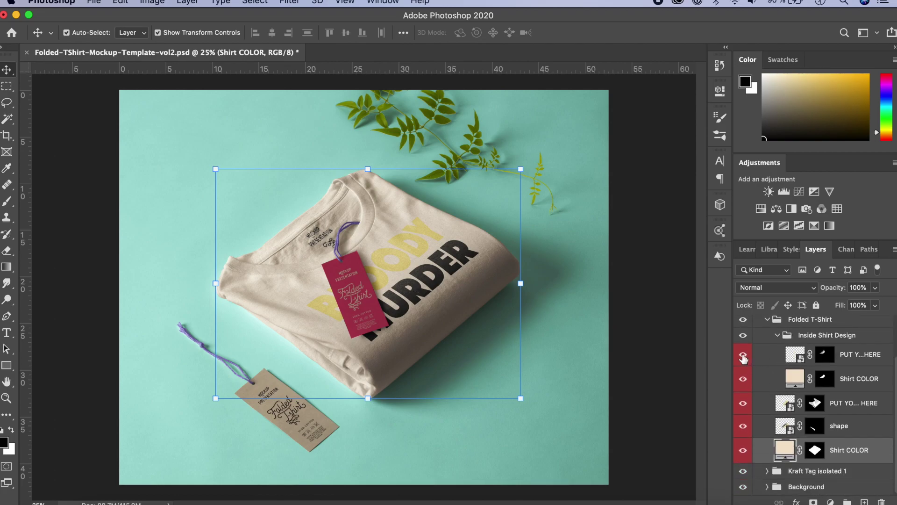
pyautogui.click(743, 356)
pyautogui.click(743, 358)
pyautogui.doubleClick(796, 358)
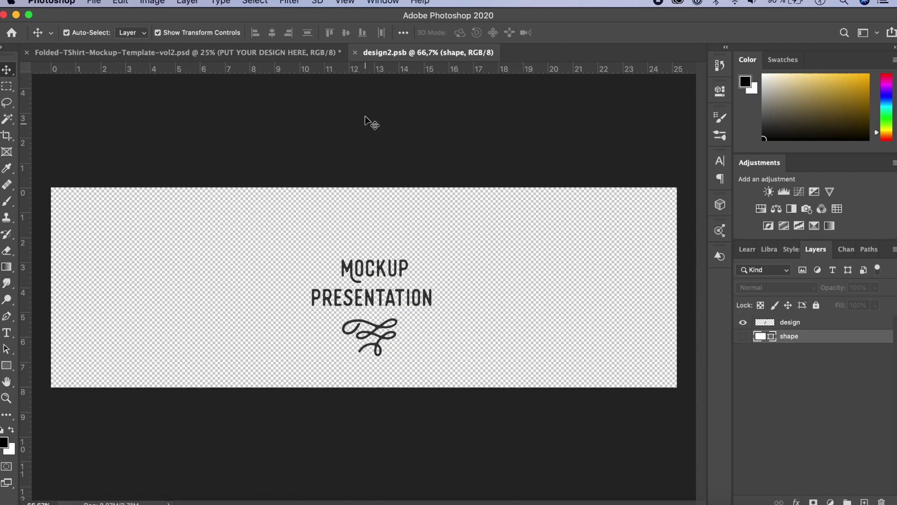
pyautogui.click(356, 52)
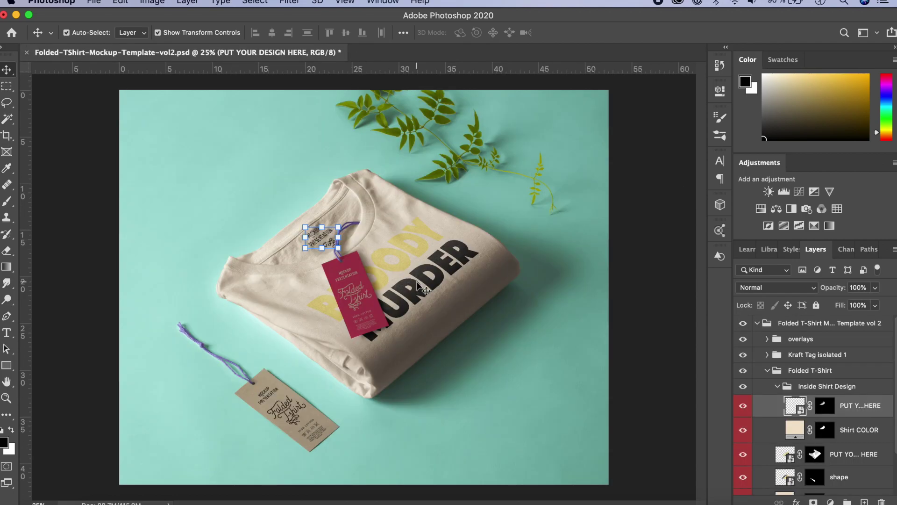
pyautogui.click(782, 386)
pyautogui.click(768, 370)
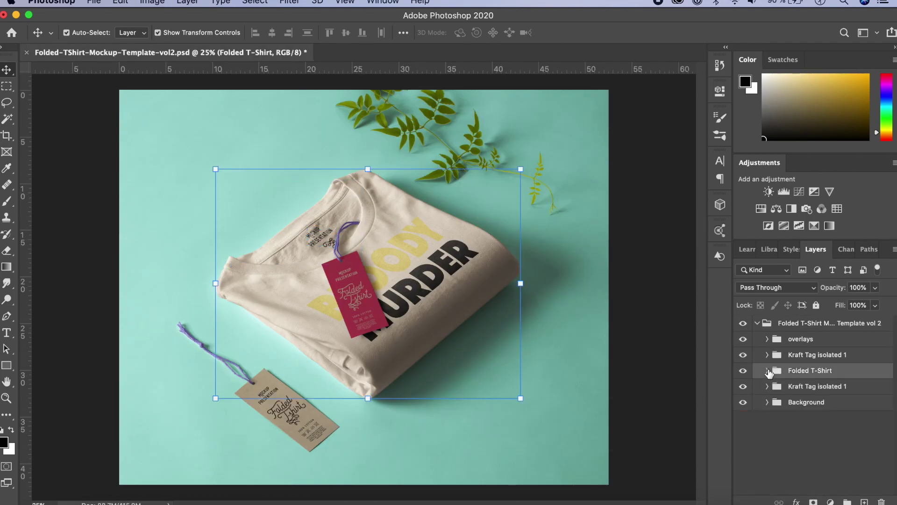
# - Expand the upper Kraft Tag isolated 1 group, toggle its design layer to identify it and open its smart object
pyautogui.click(810, 358)
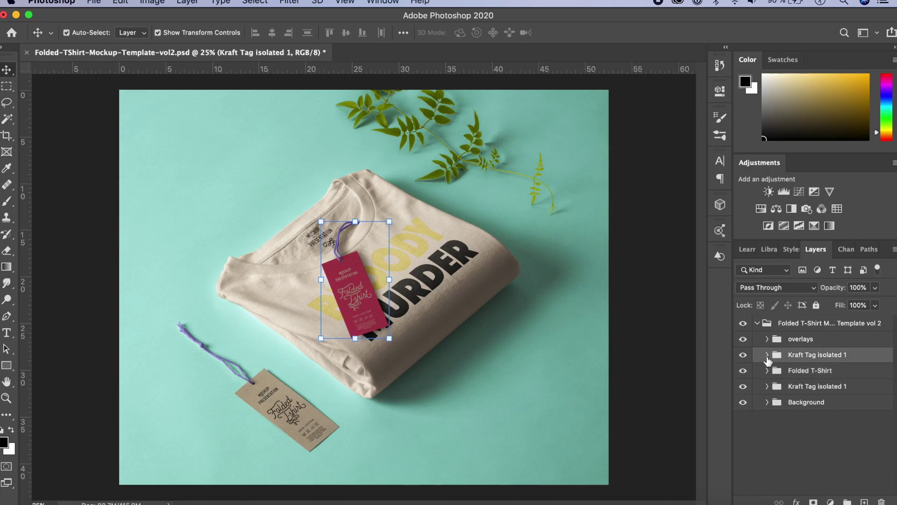
pyautogui.click(767, 355)
pyautogui.click(743, 399)
pyautogui.click(743, 400)
pyautogui.click(767, 355)
pyautogui.click(767, 355)
pyautogui.doubleClick(786, 401)
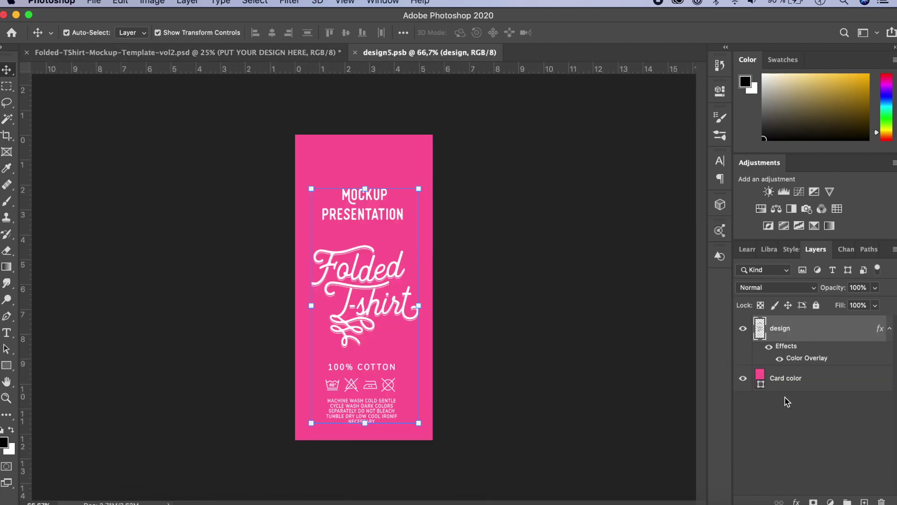
# - Recolor the tag's Card color layer in design5.psb to dark burgundy #561d33
pyautogui.click(413, 164)
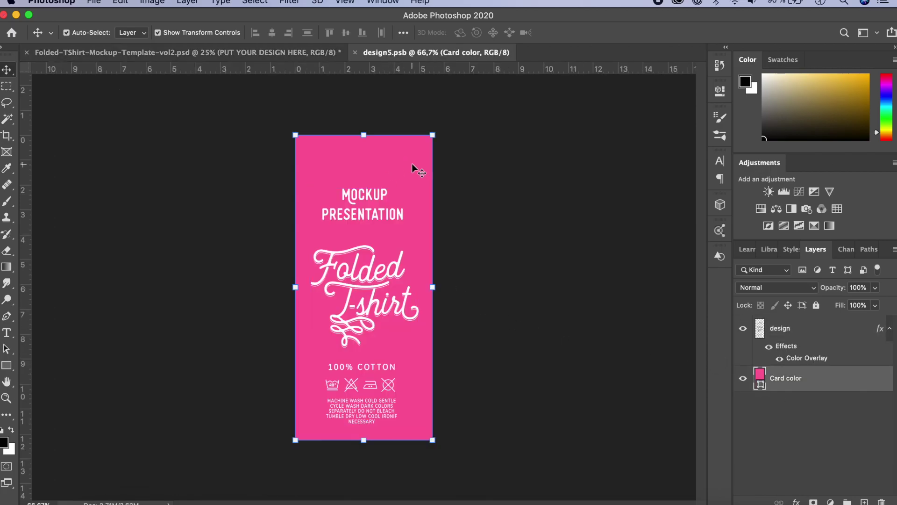
pyautogui.doubleClick(760, 378)
pyautogui.click(627, 301)
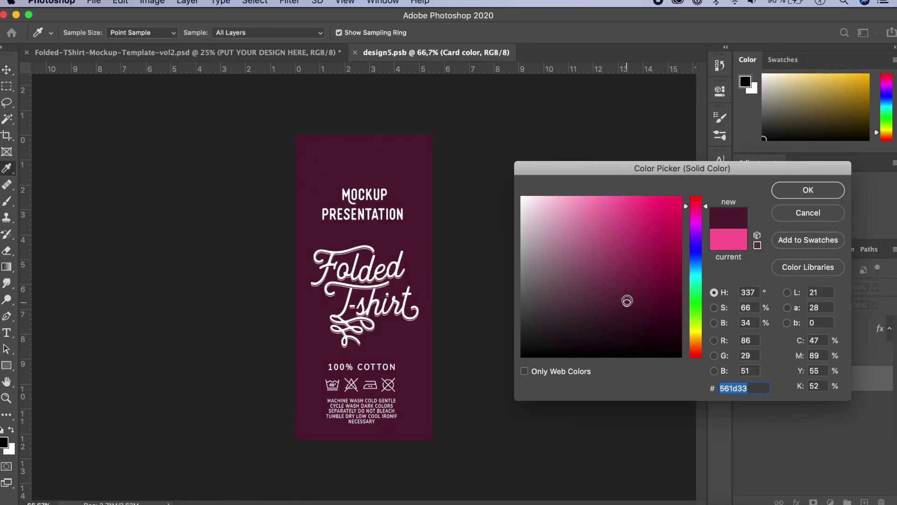
pyautogui.click(801, 187)
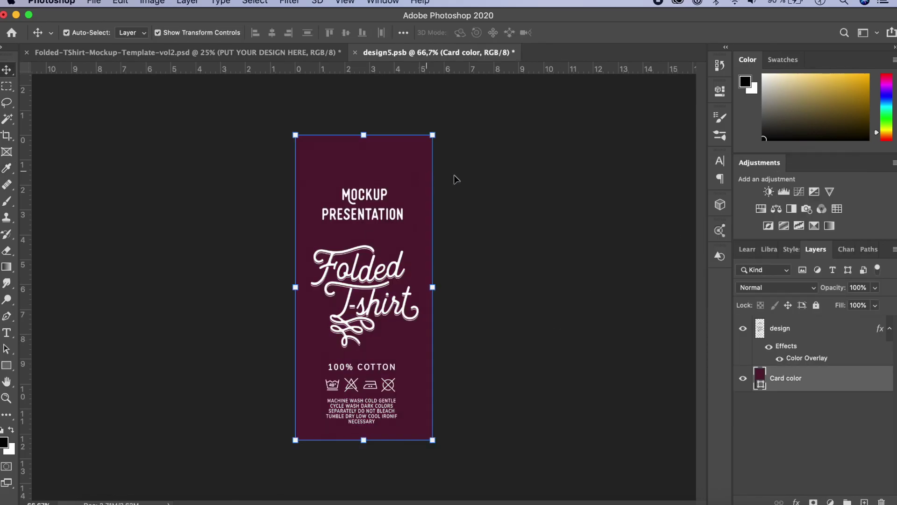
# - Hide the Card color layer, save design5.psb and check the tag on the mockup
pyautogui.click(743, 378)
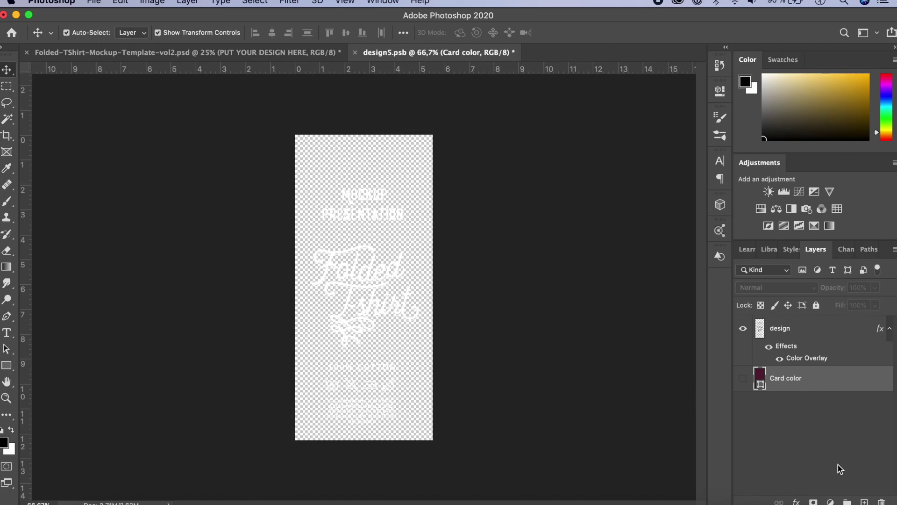
pyautogui.press('super+s')
pyautogui.click(274, 54)
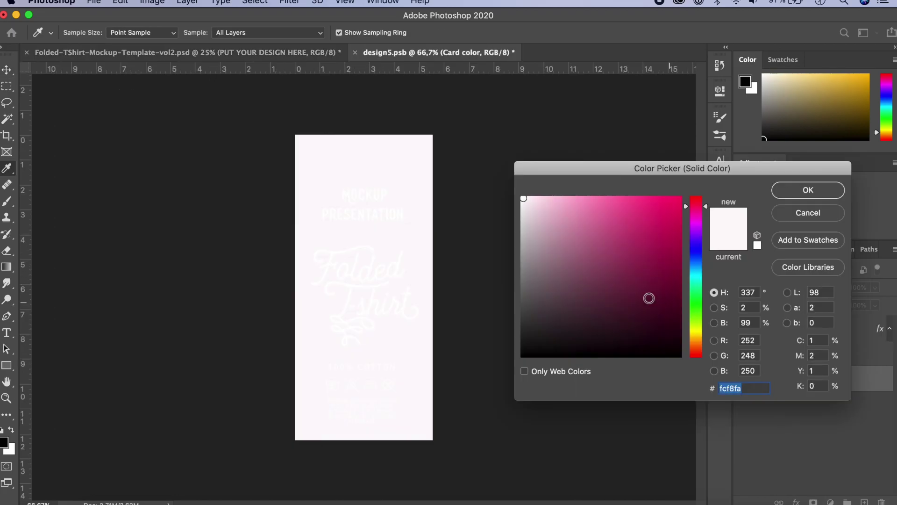
# - Set the Card color layer to a near-black burgundy, save design5.psb and return to the T-shirt mockup
pyautogui.moveTo(650, 298); pyautogui.dragTo(661, 337)
pyautogui.click(799, 189)
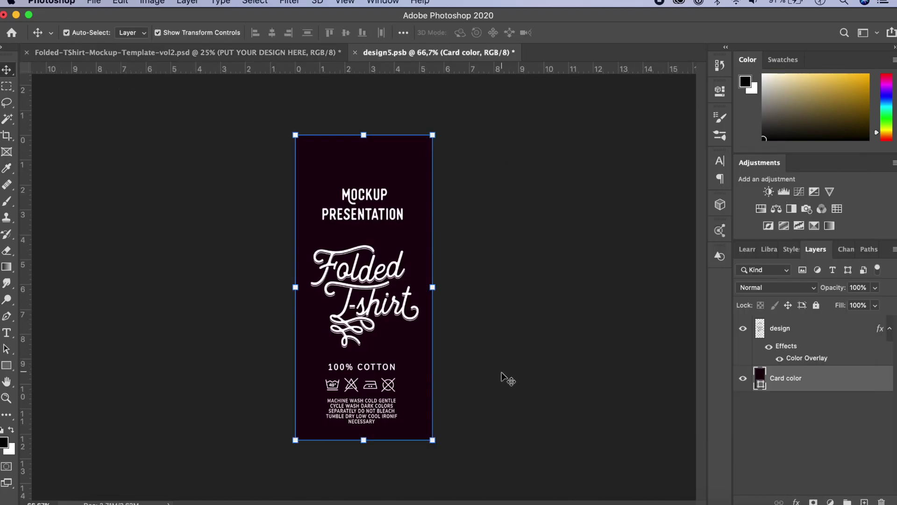
pyautogui.hotkey('ctrl', 's')
pyautogui.click(274, 60)
pyautogui.click(627, 295)
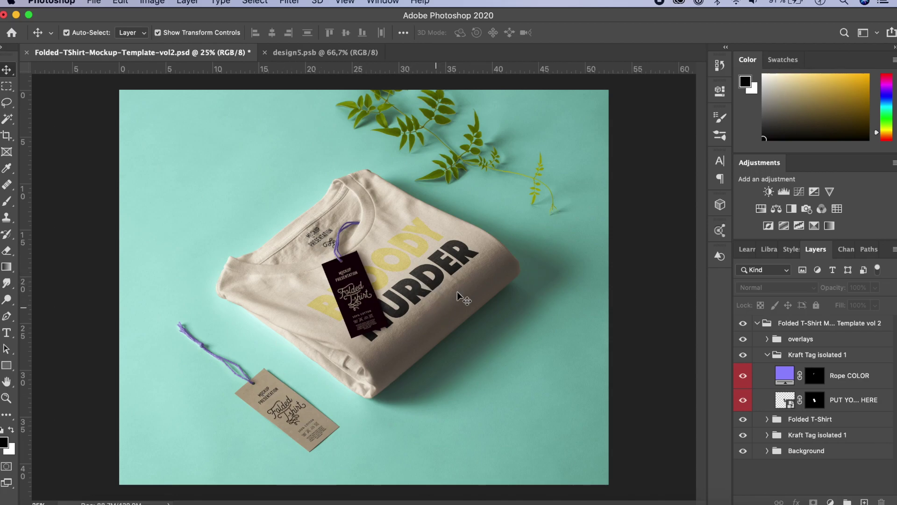
# - Expand the Background group, toggle the Background Color layer and open its color settings to examine how the backdrop is controlled
pyautogui.click(772, 360)
pyautogui.click(767, 354)
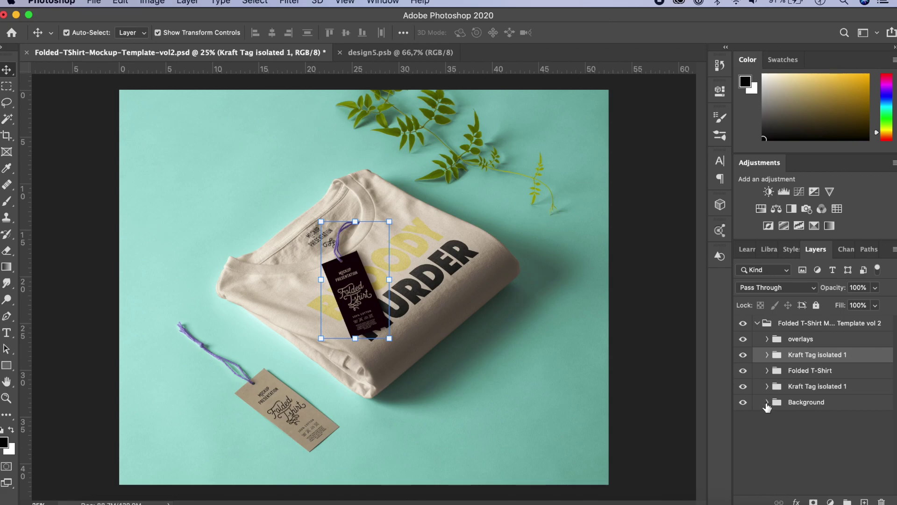
pyautogui.click(767, 403)
pyautogui.click(743, 423)
pyautogui.click(743, 423)
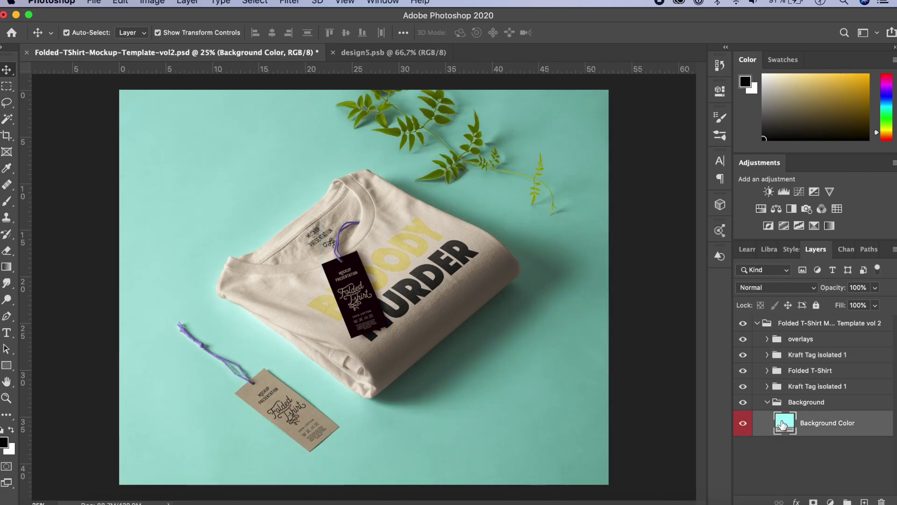
pyautogui.doubleClick(784, 424)
pyautogui.click(808, 188)
pyautogui.click(467, 156)
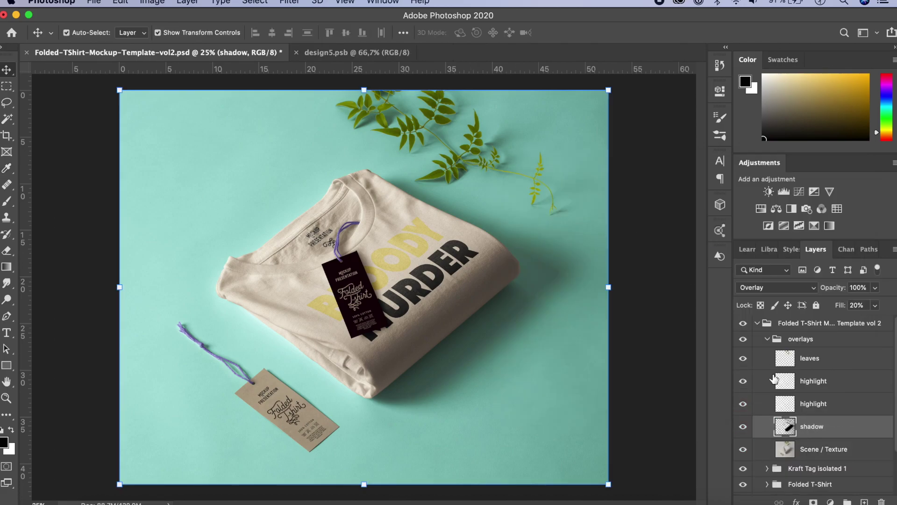
pyautogui.press('super+alt+a')
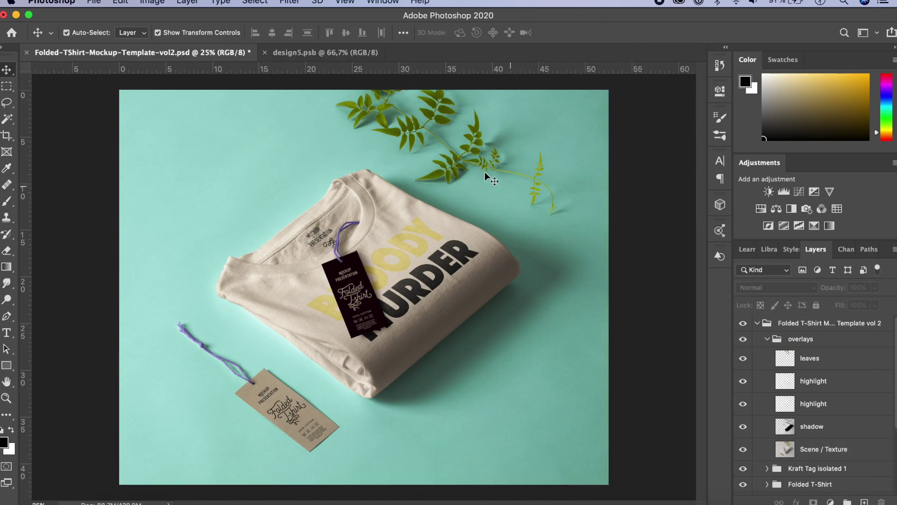
# - Collapse and re-expand the overlays and template groups to examine how the T-shirt mockup's layers are organized
pyautogui.click(465, 164)
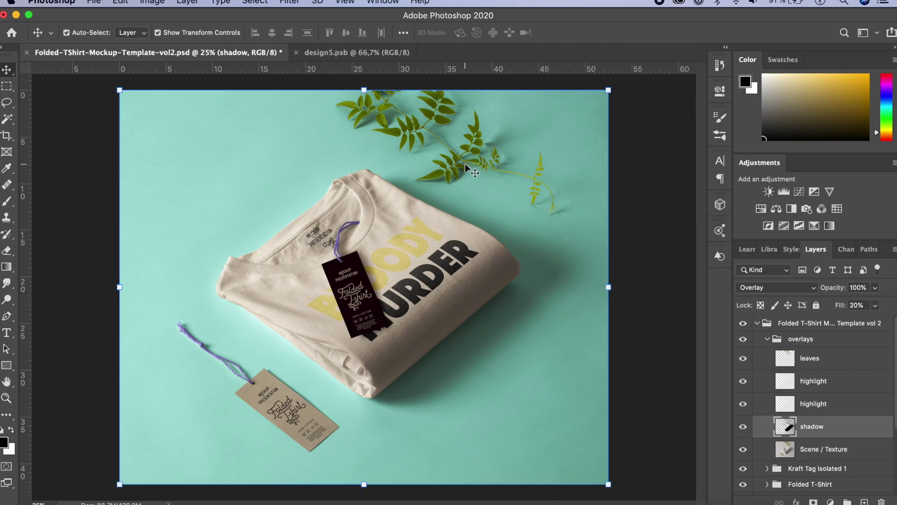
pyautogui.click(767, 339)
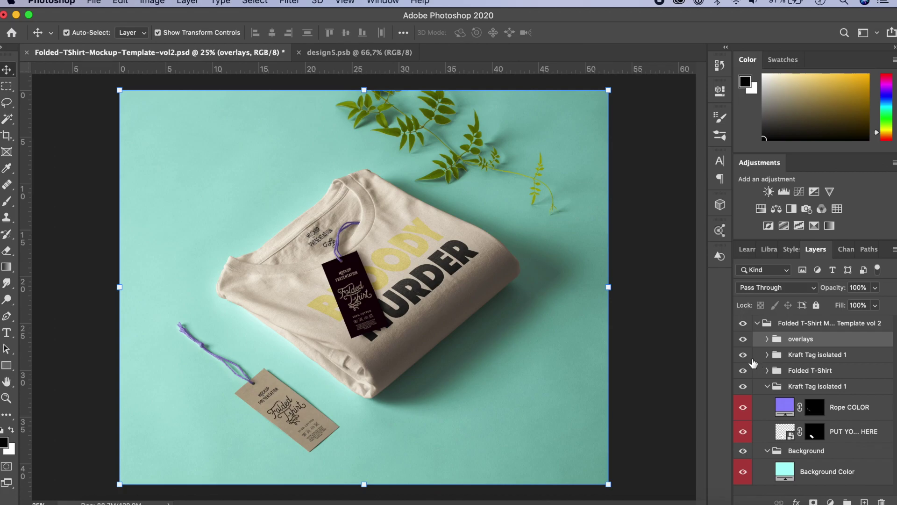
pyautogui.click(757, 323)
pyautogui.click(756, 323)
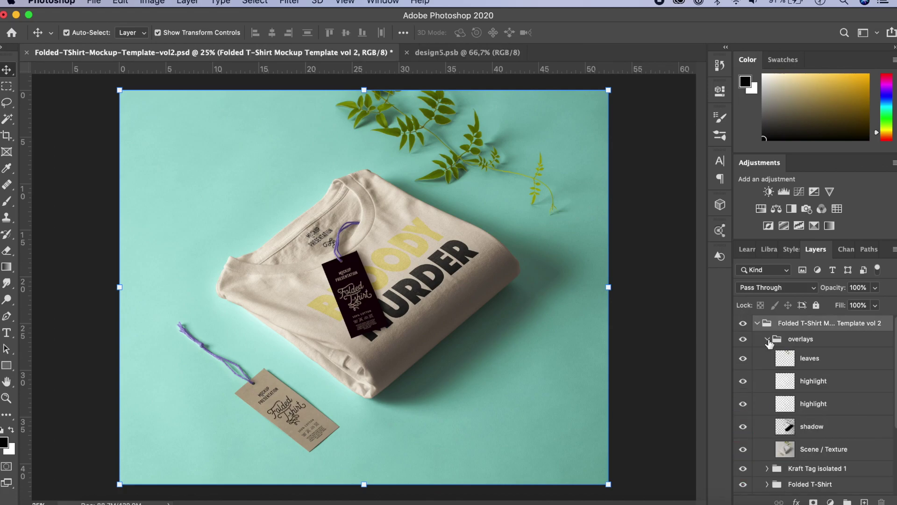
# - Toggle the leaves layer off and back on, and select the upper highlight layer to examine the overlays
pyautogui.click(784, 360)
pyautogui.click(742, 362)
pyautogui.click(743, 361)
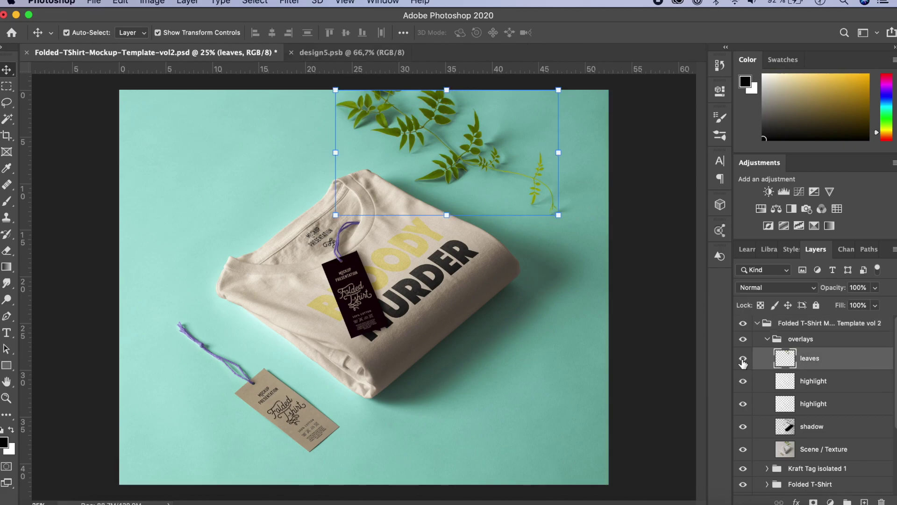
pyautogui.click(815, 382)
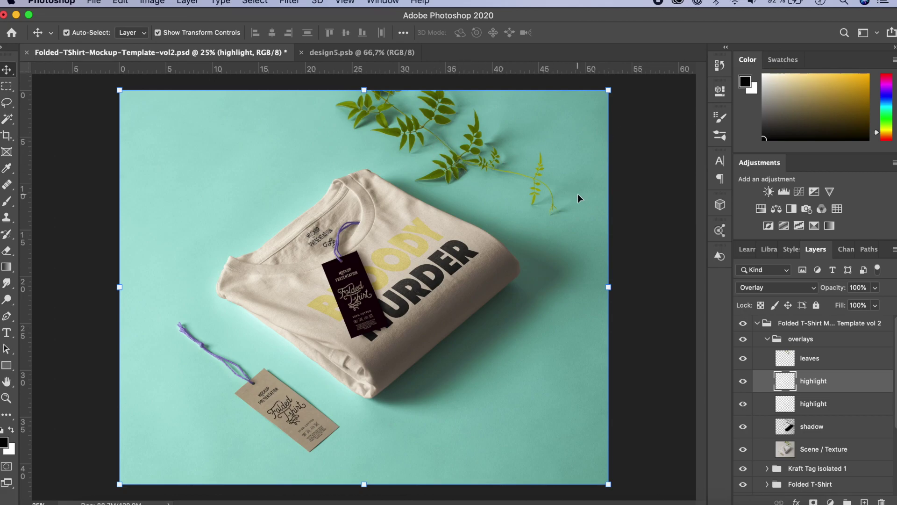
pyautogui.scroll(-1, 822, 397)
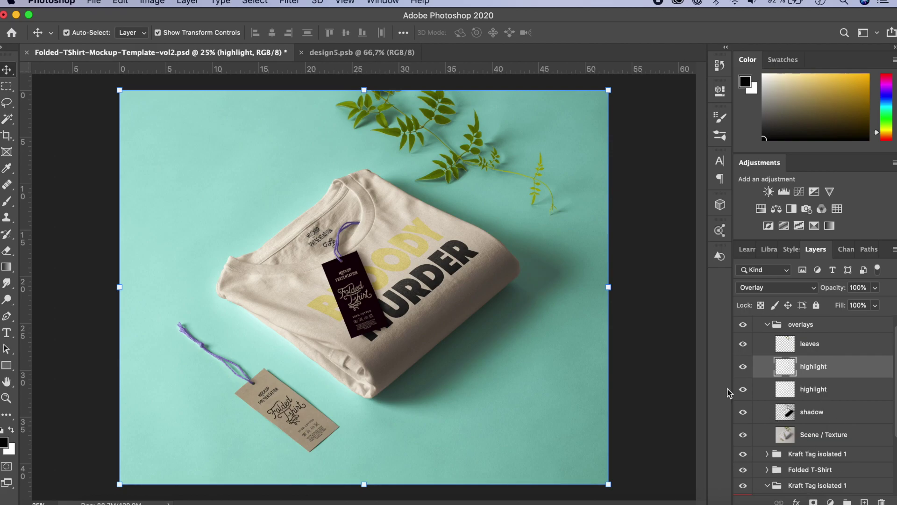